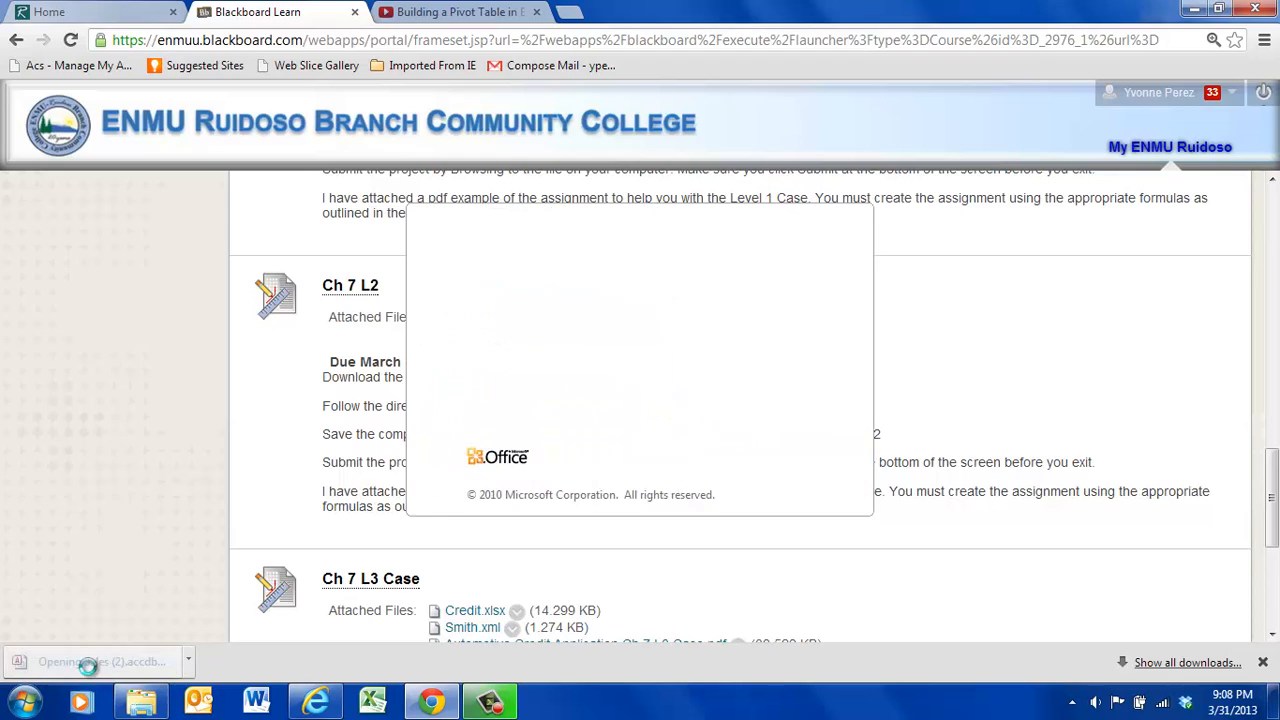
# - Open the Sales table in Datasheet view and maximize its window
pyautogui.click(494, 168)
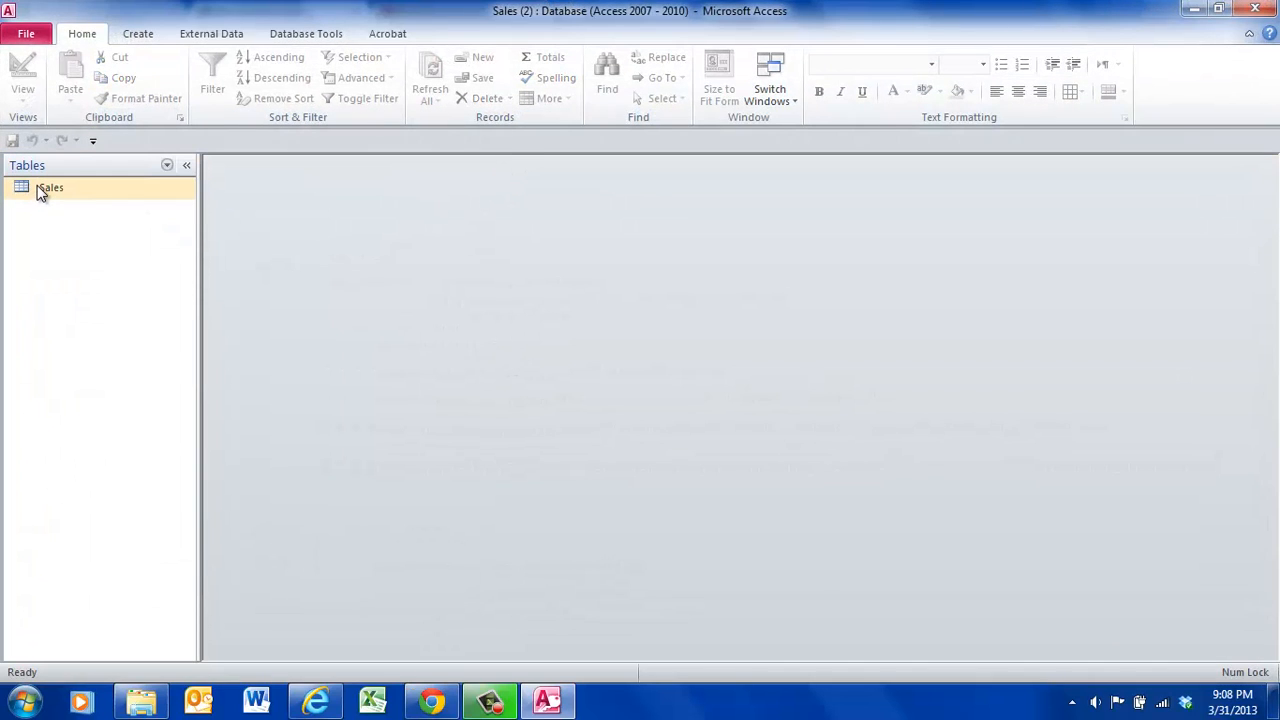
pyautogui.doubleClick(45, 190)
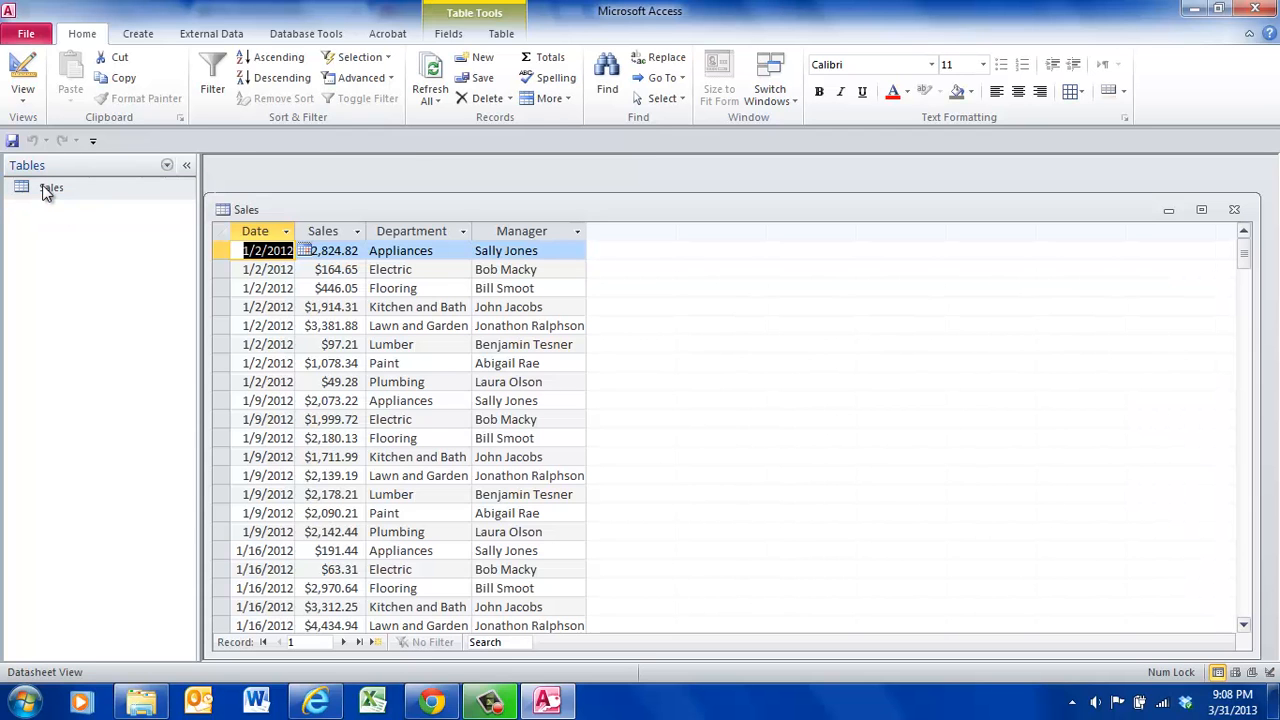
pyautogui.click(1202, 212)
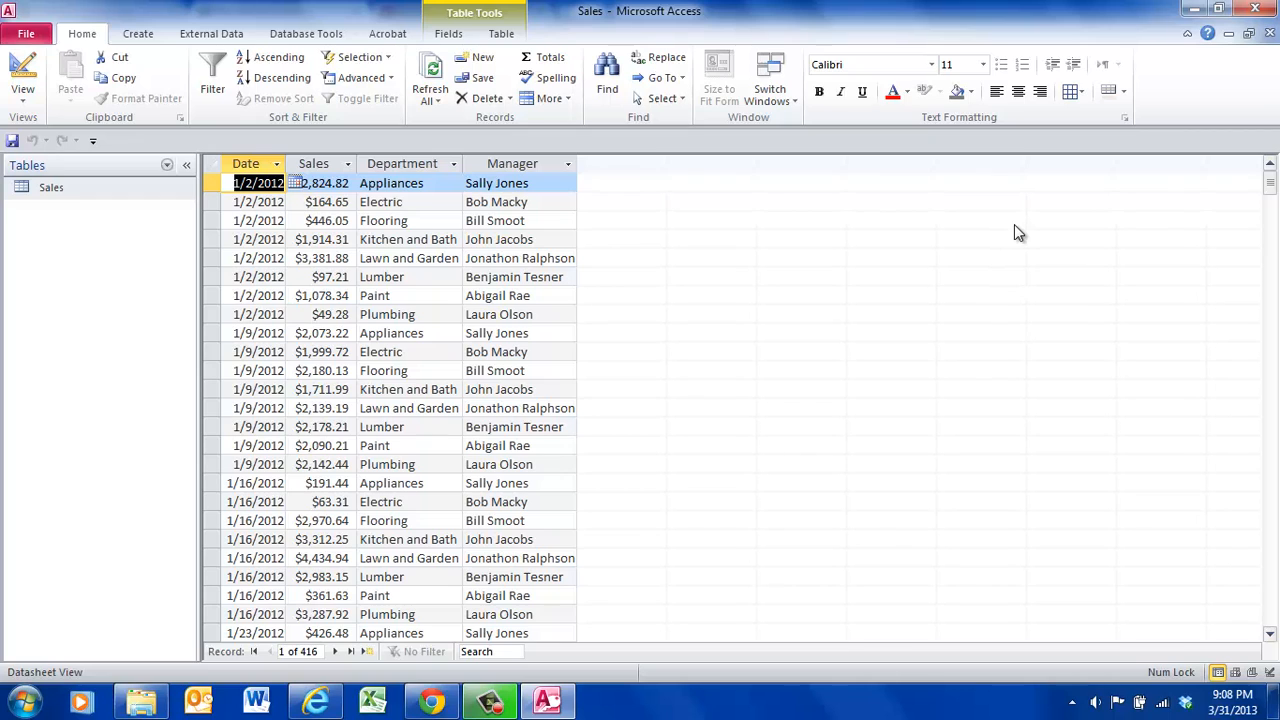
# - Export the Sales table with formatting and layout to the Excel workbook Sales.xlsx without saving the export steps, and close the database
pyautogui.click(218, 36)
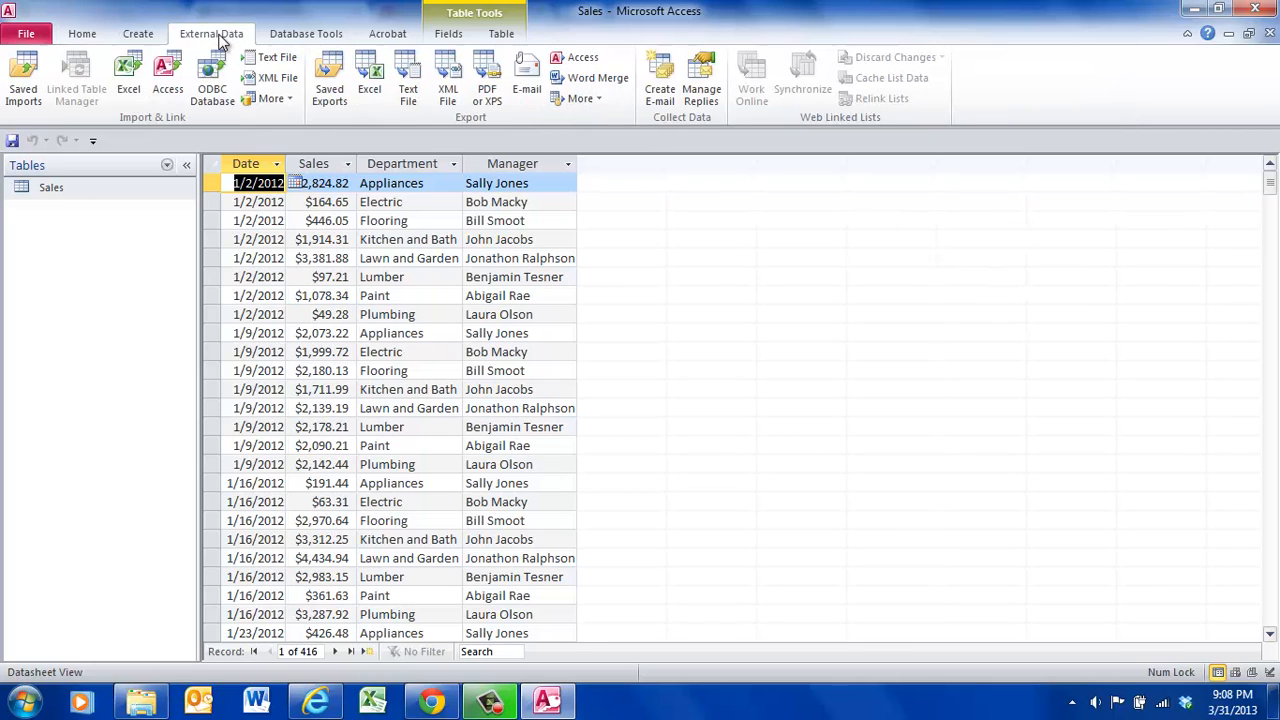
pyautogui.click(370, 85)
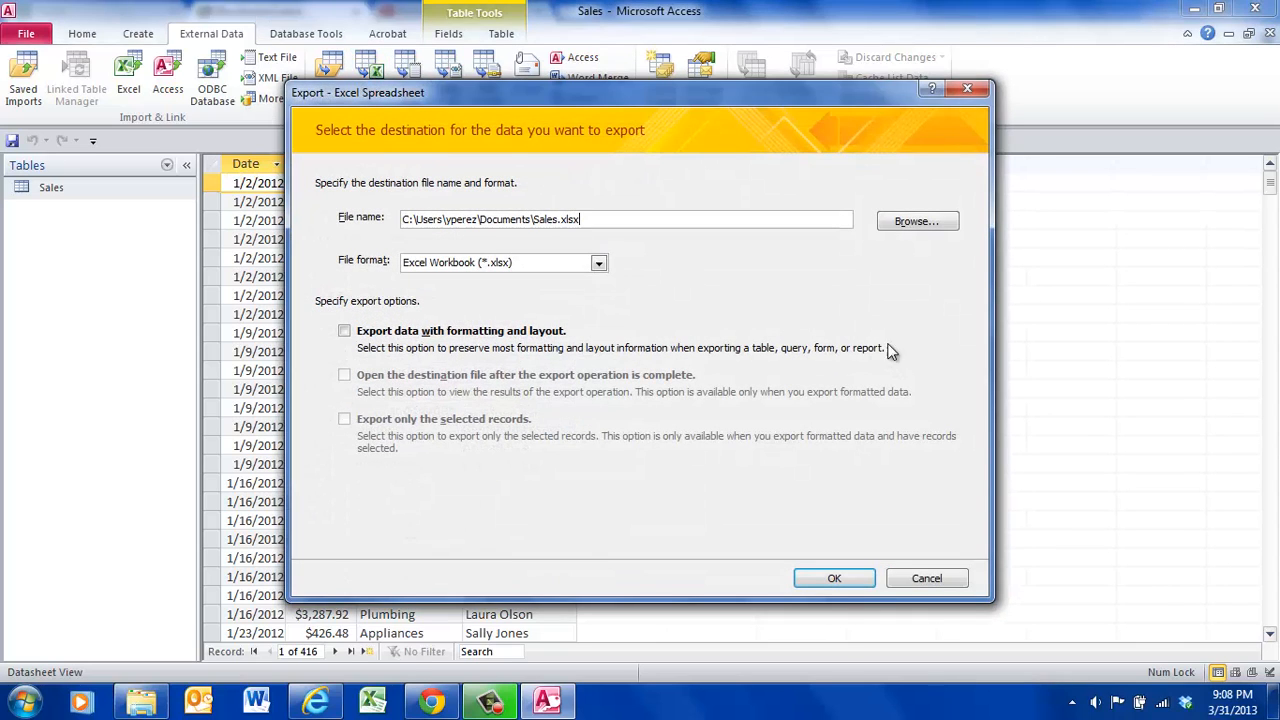
pyautogui.click(344, 332)
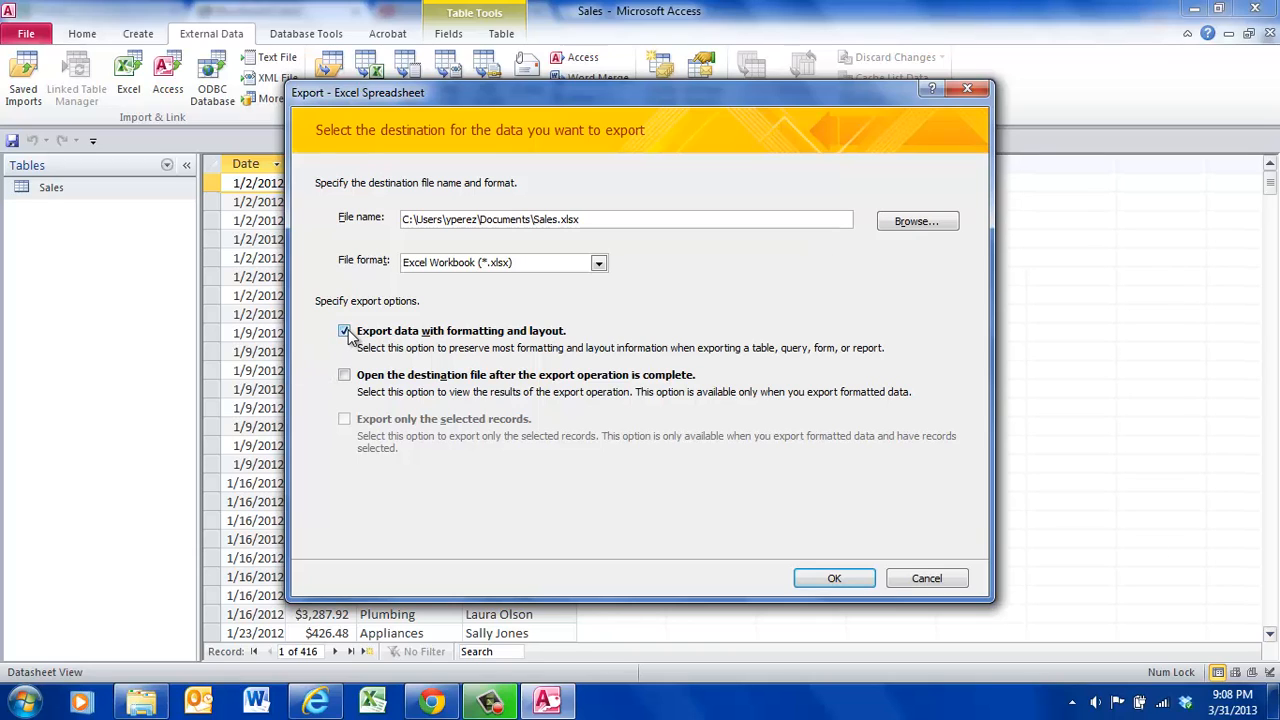
pyautogui.click(836, 580)
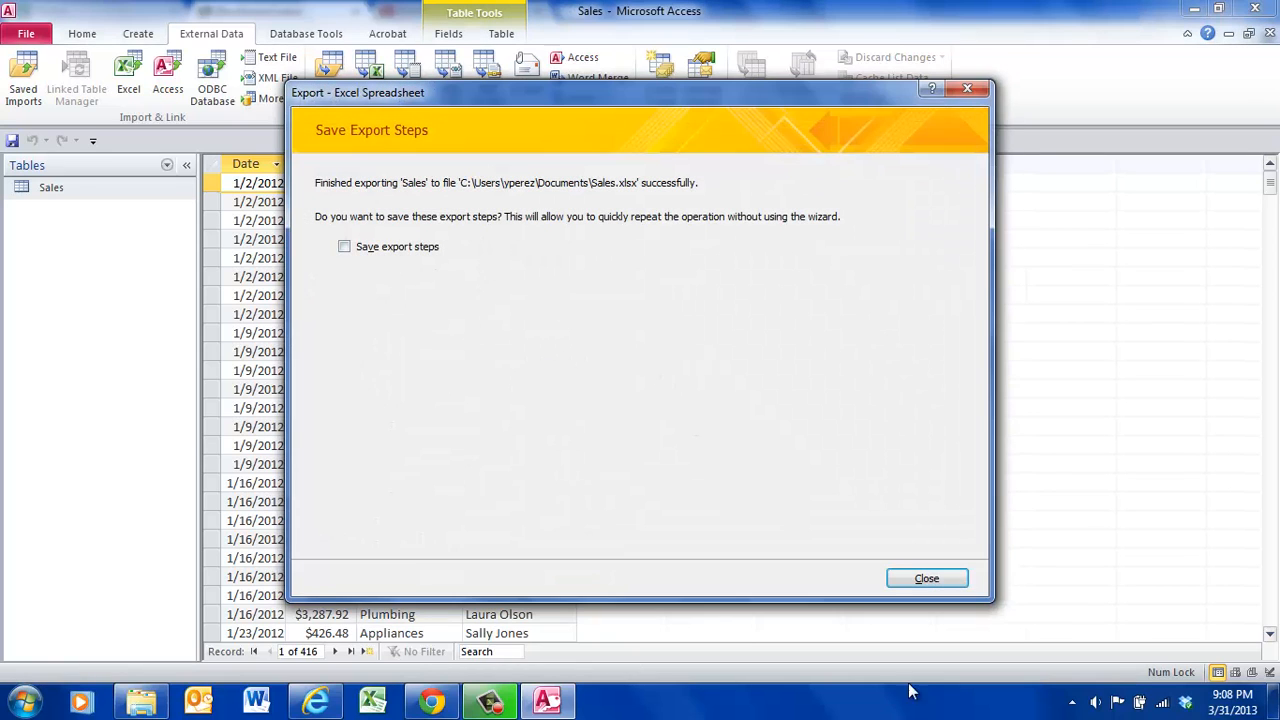
pyautogui.click(928, 581)
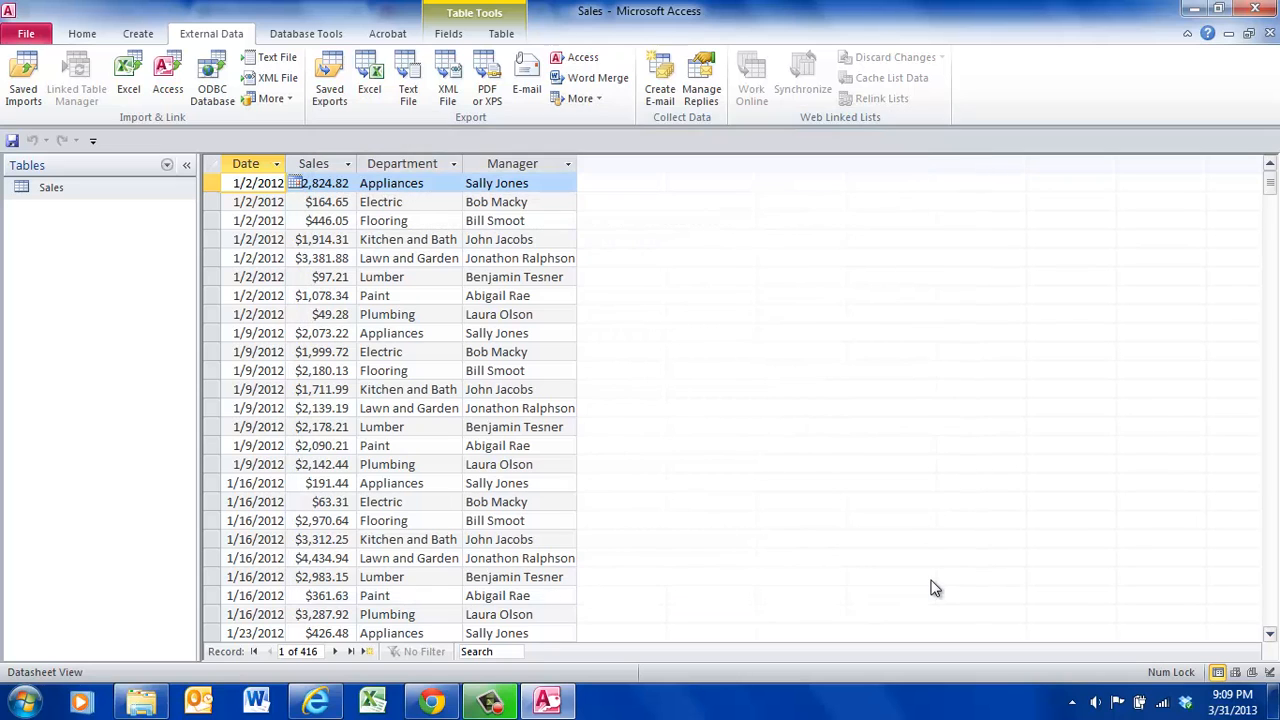
pyautogui.click(1266, 9)
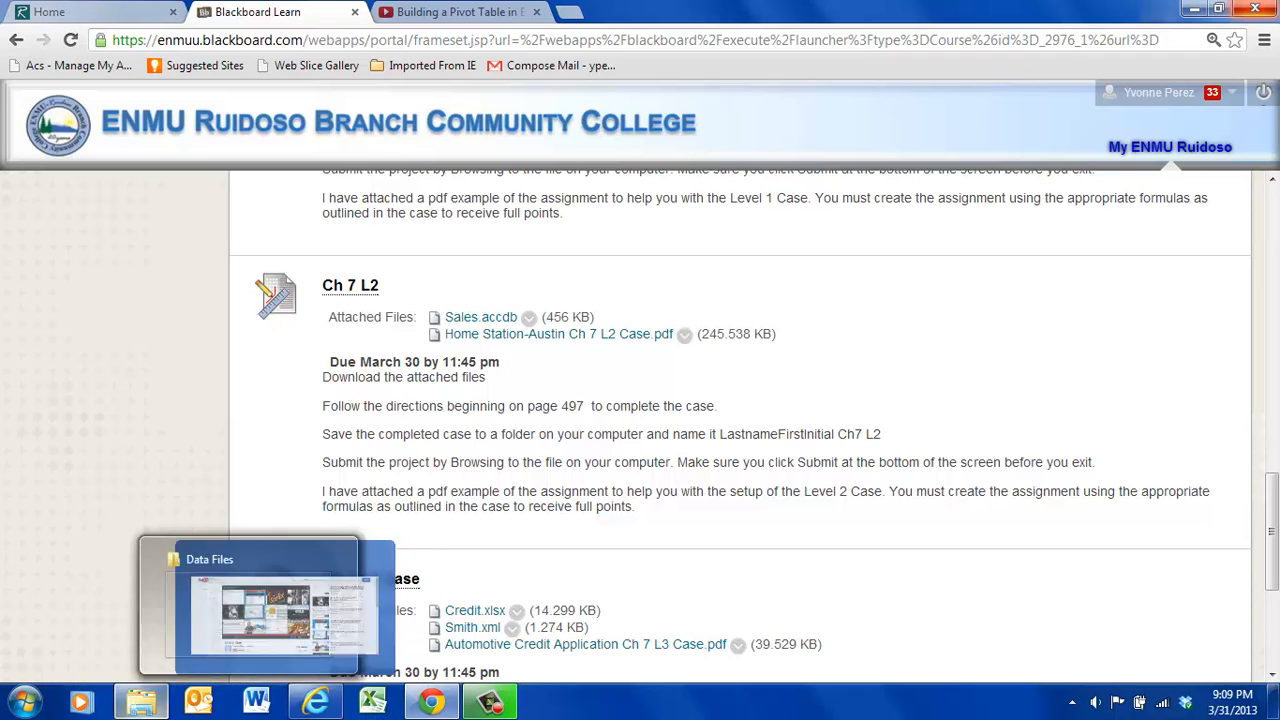
# - Switch to Excel and open the workbook "Ch 7 Sales Data from Access" from the IS 270 Data Files folder
pyautogui.click(384, 705)
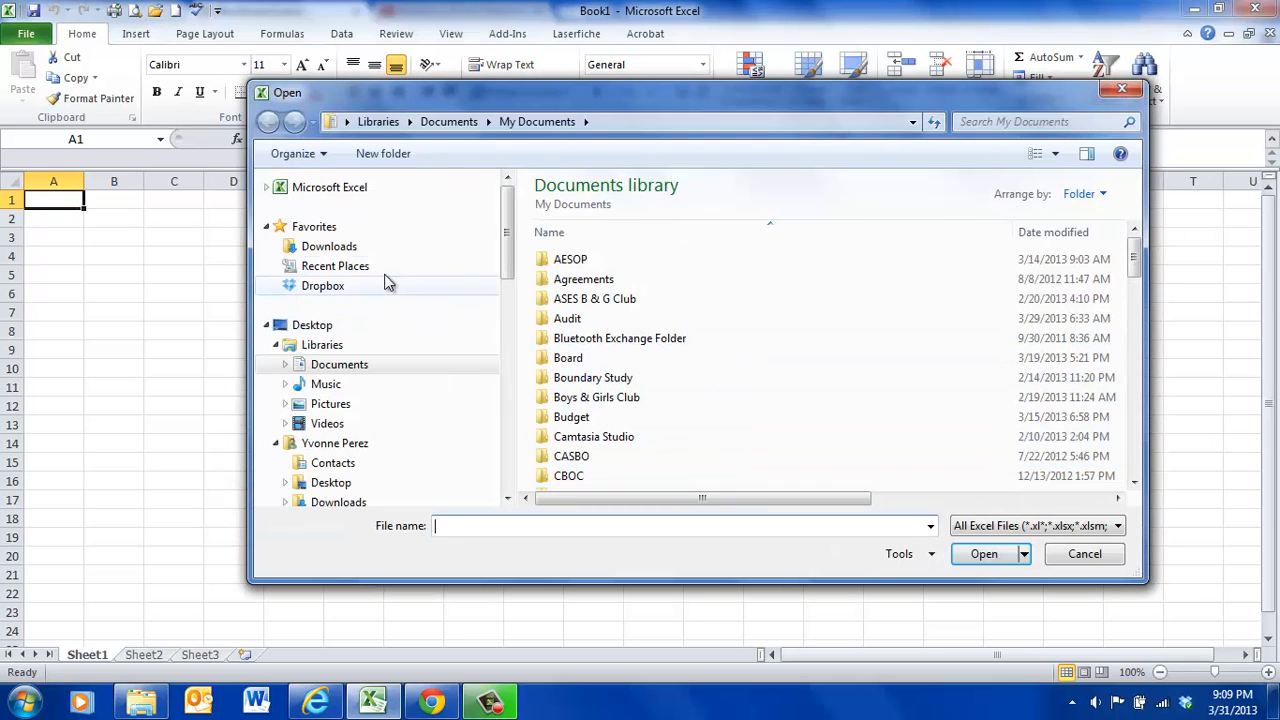
pyautogui.click(336, 366)
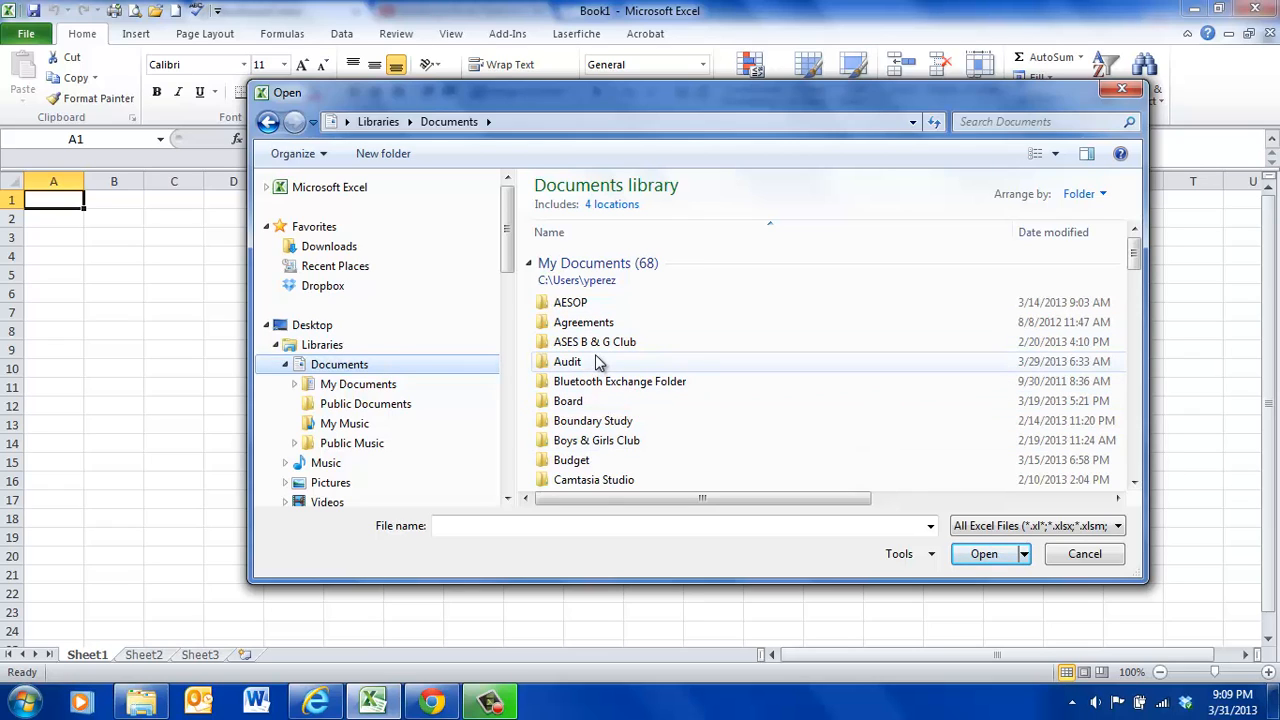
pyautogui.click(605, 233)
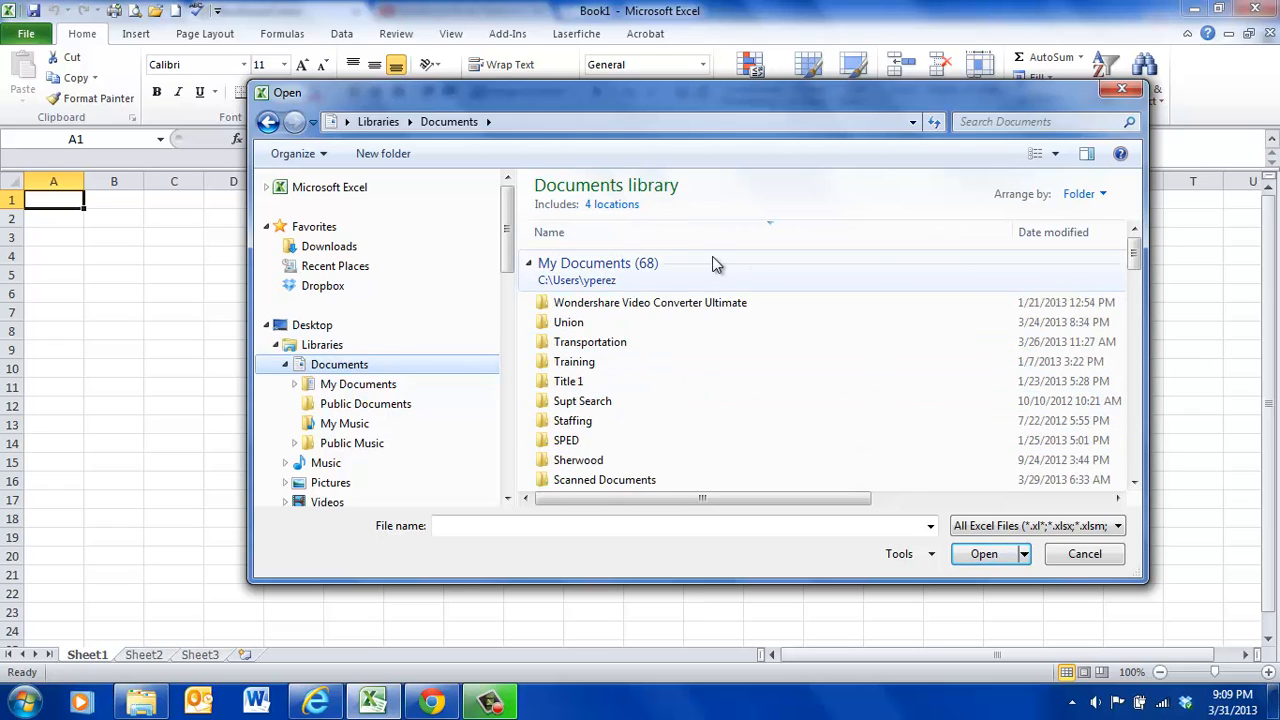
pyautogui.click(677, 231)
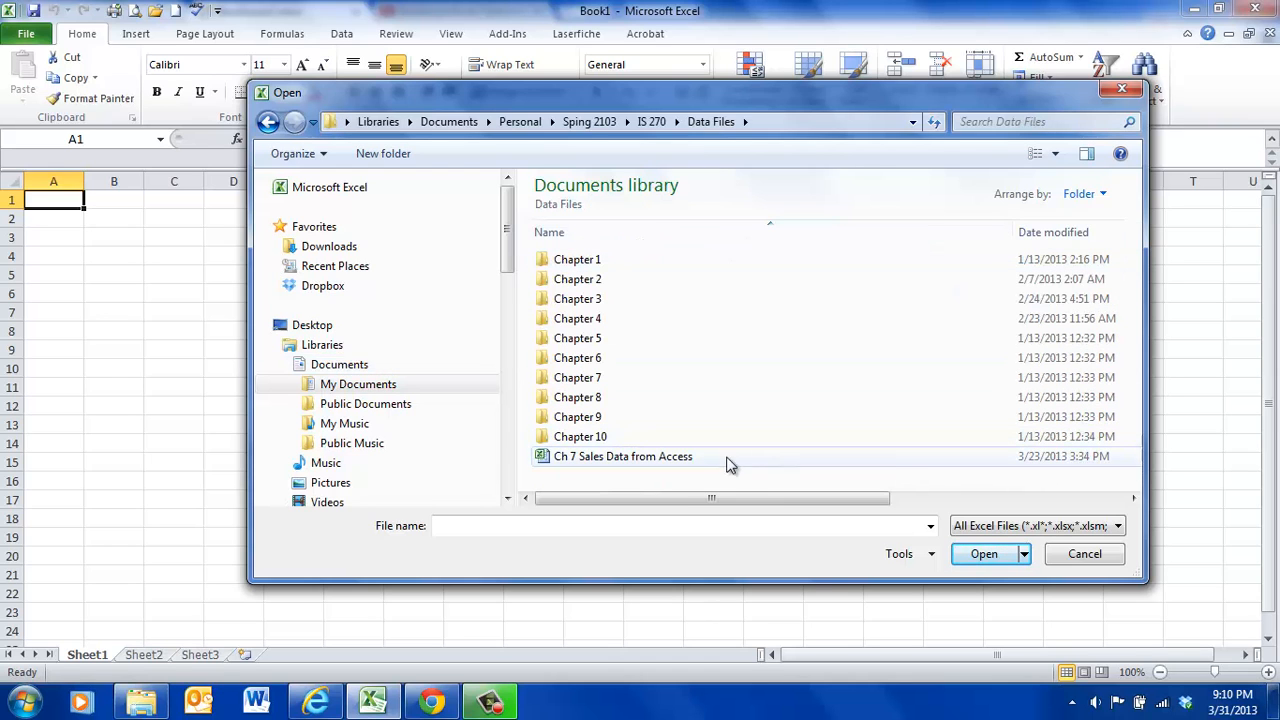
pyautogui.doubleClick(716, 456)
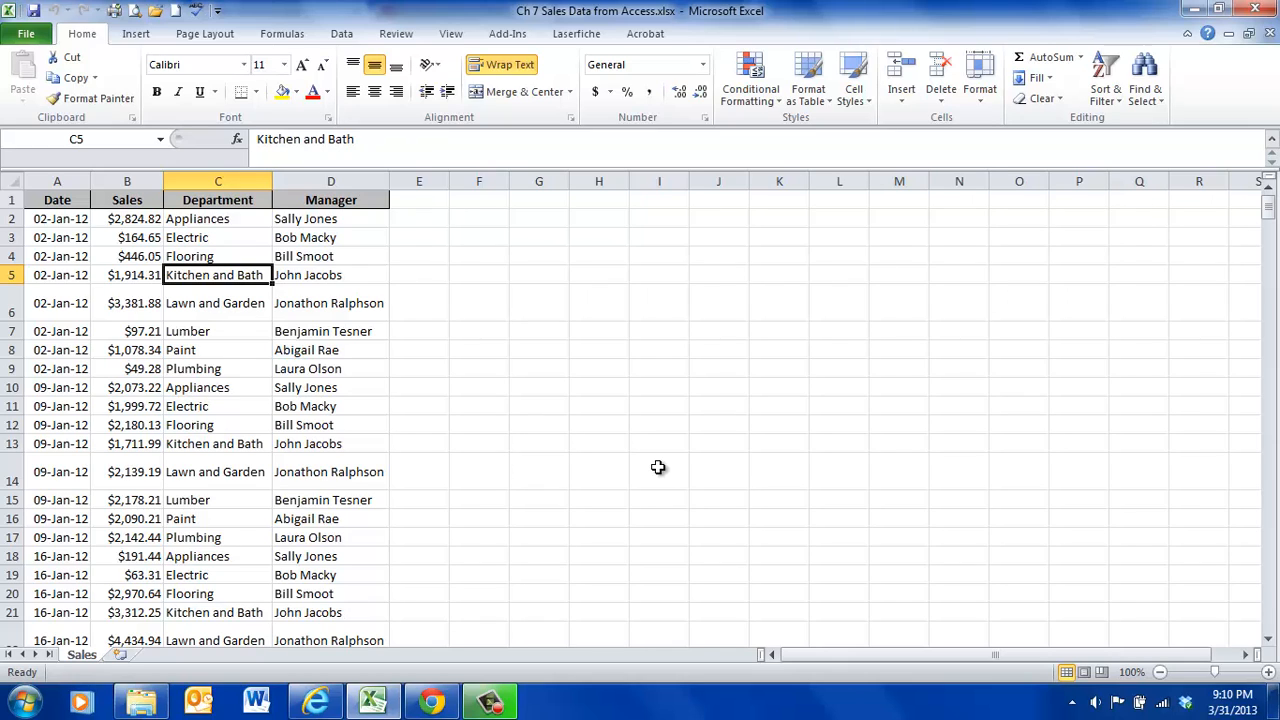
# - Format the sales data range A1:D417 as a table with headers, using a light blue table style
pyautogui.click(215, 256)
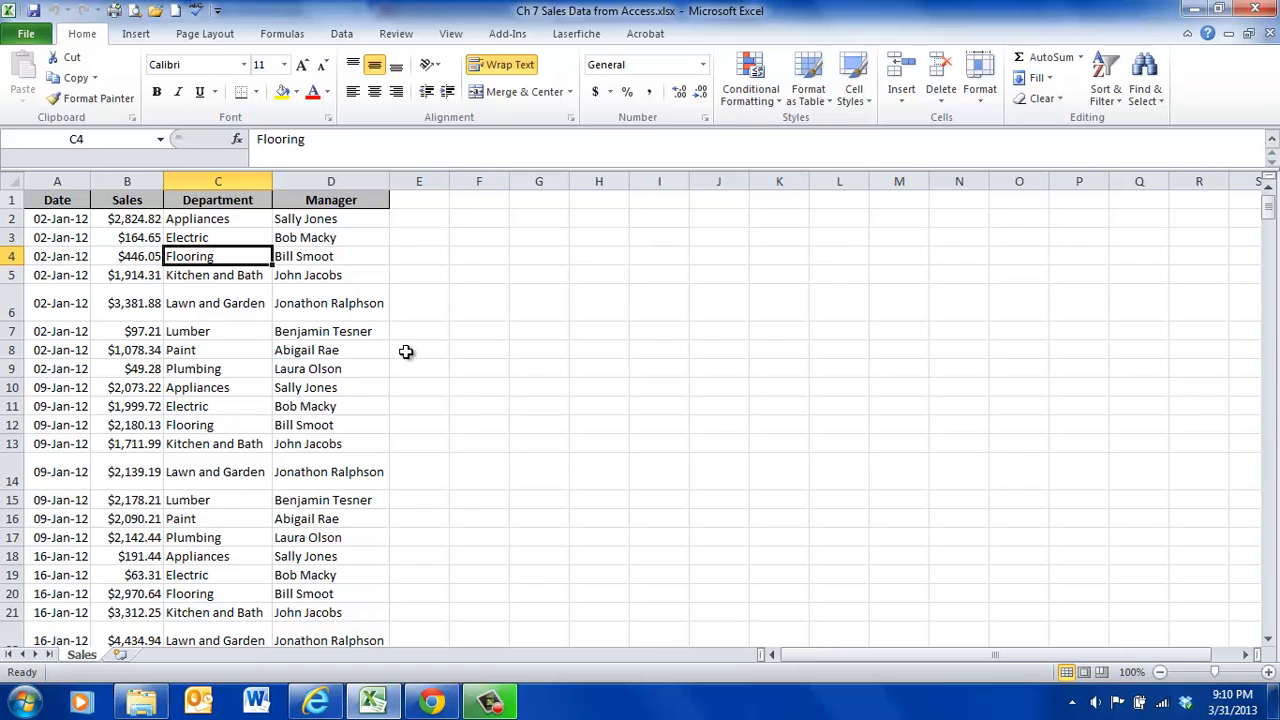
pyautogui.click(828, 104)
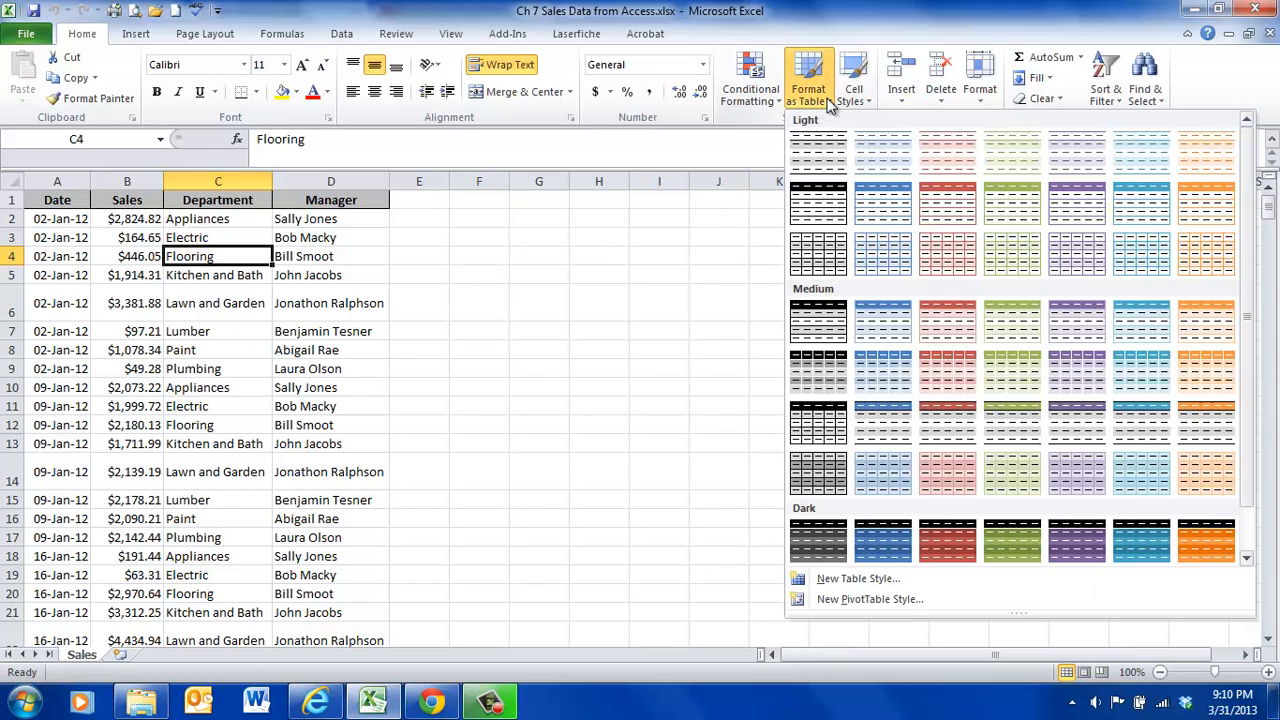
pyautogui.click(877, 156)
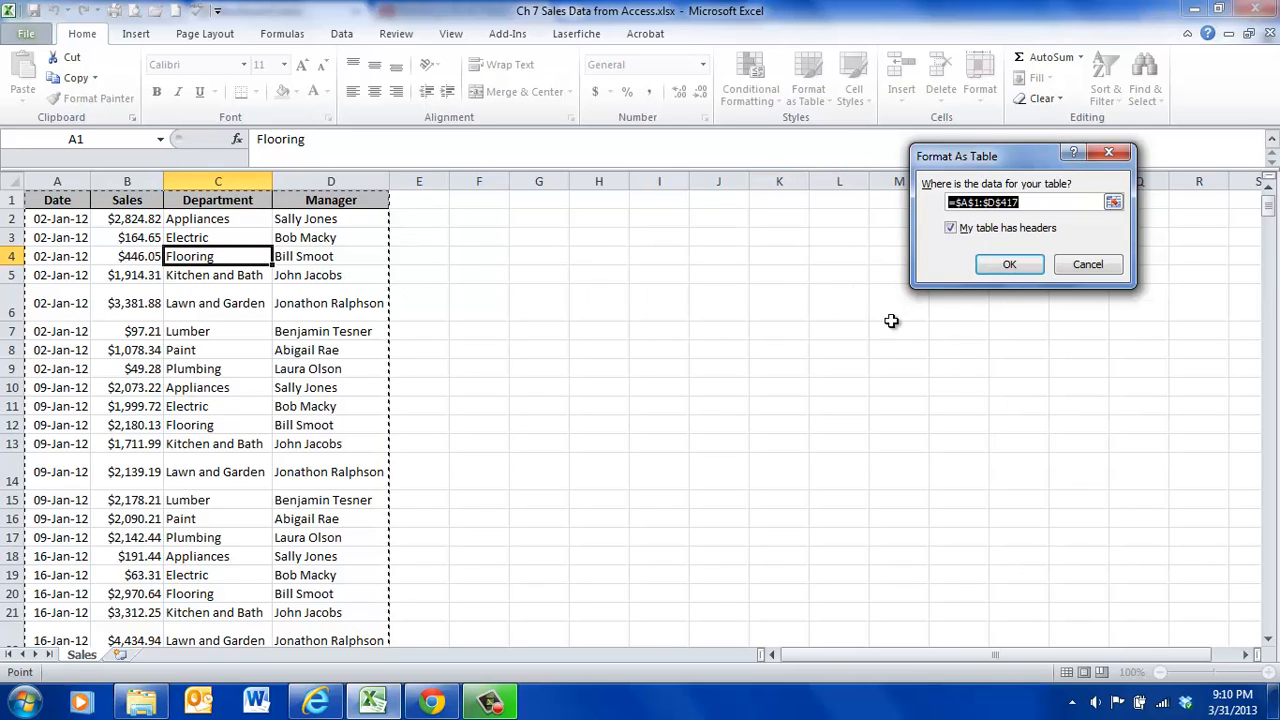
pyautogui.click(1009, 264)
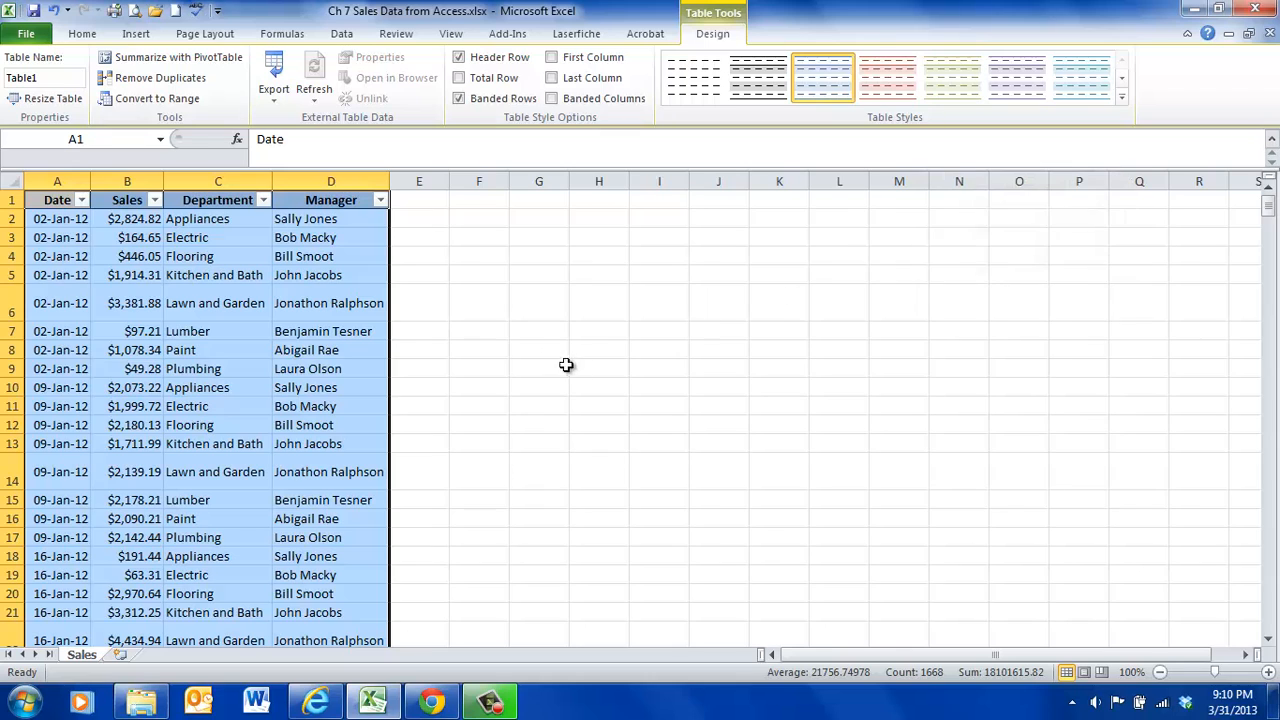
# - Create a PivotTable from Table1 on a new worksheet
pyautogui.click(279, 331)
pyautogui.click(186, 331)
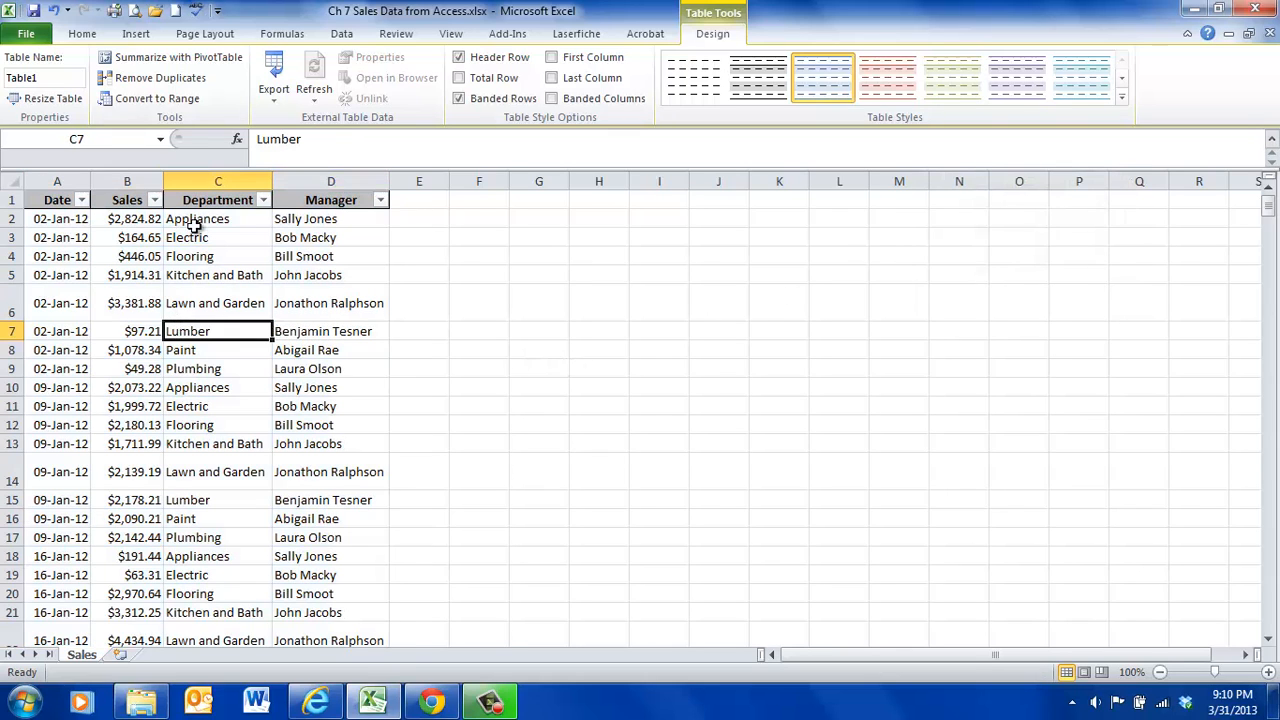
pyautogui.click(137, 35)
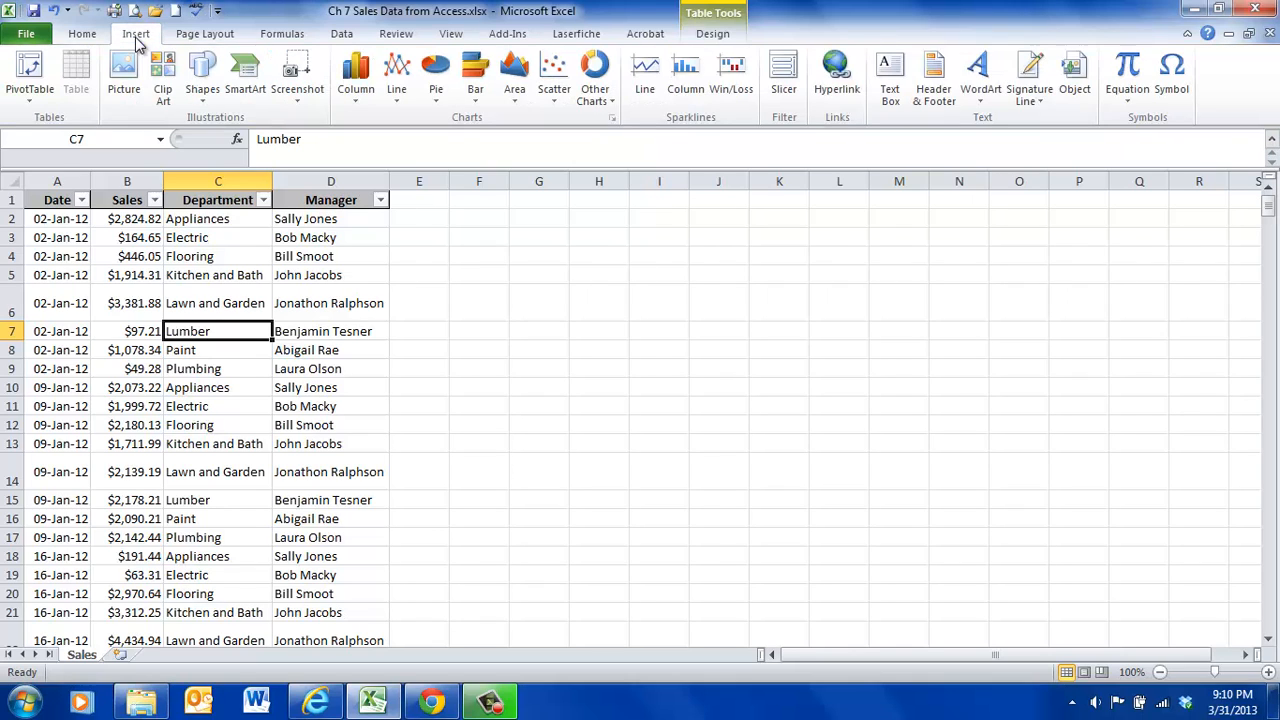
pyautogui.click(35, 108)
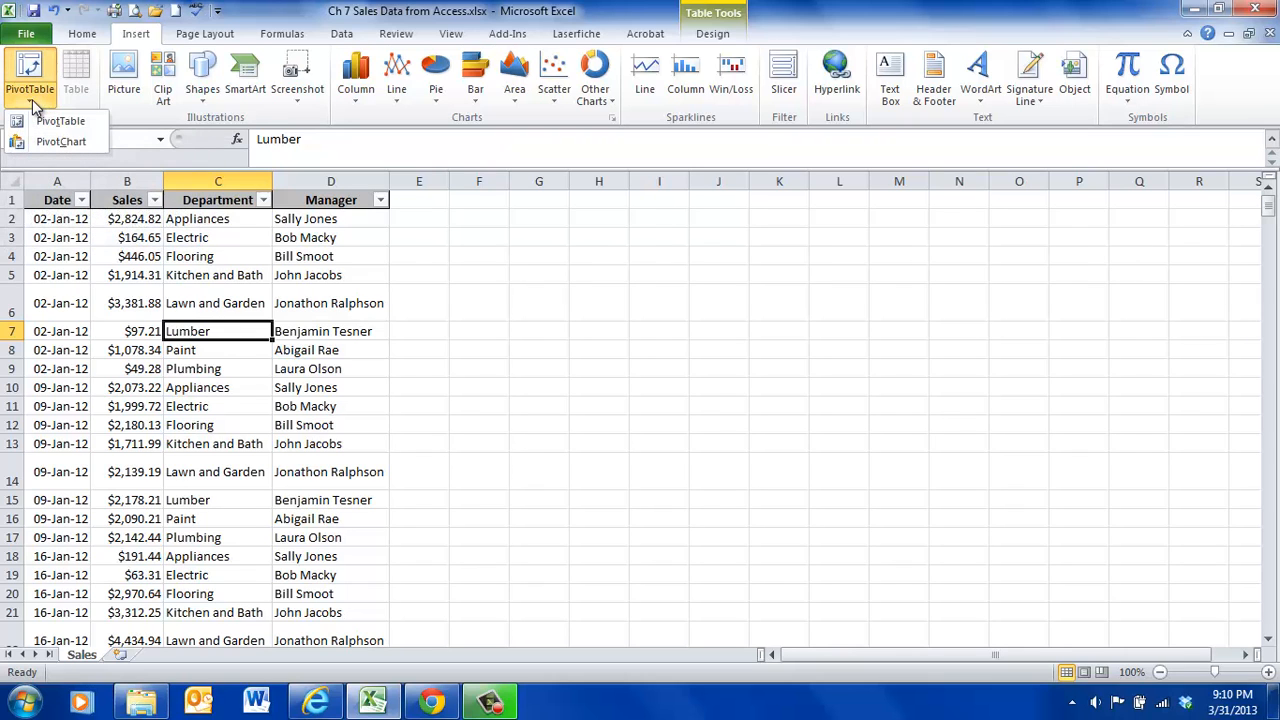
pyautogui.click(54, 124)
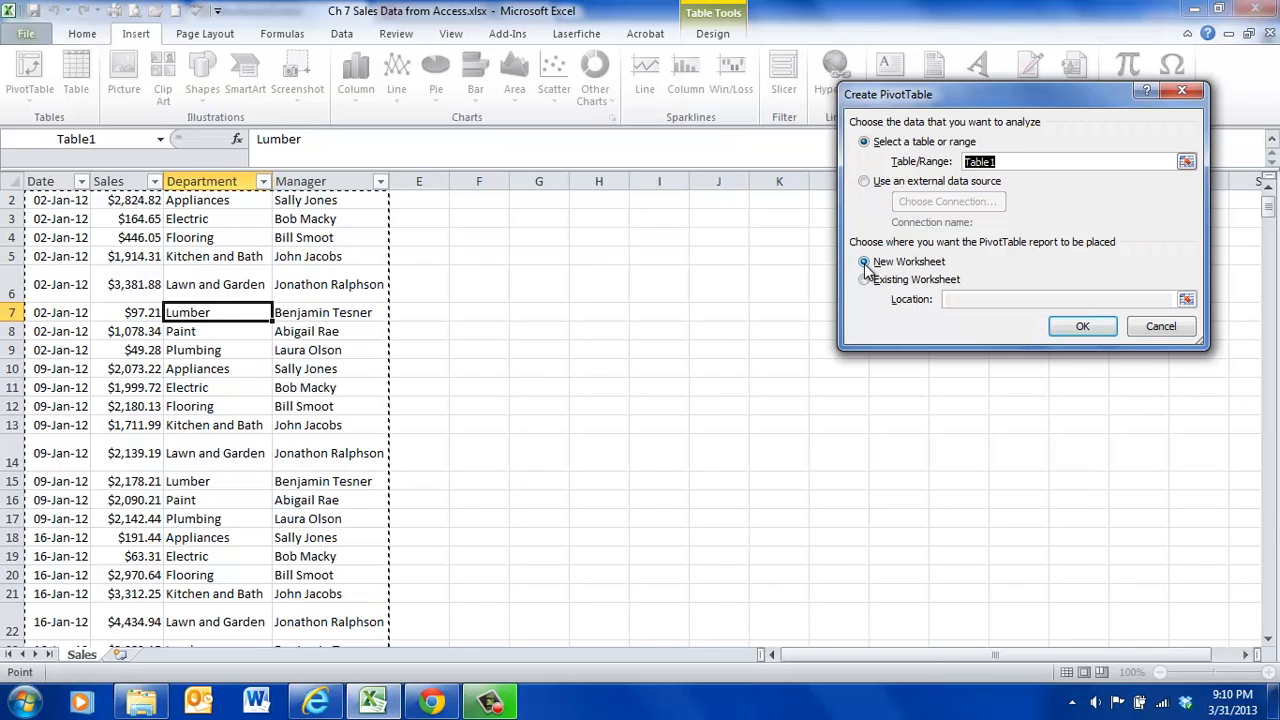
pyautogui.click(1083, 327)
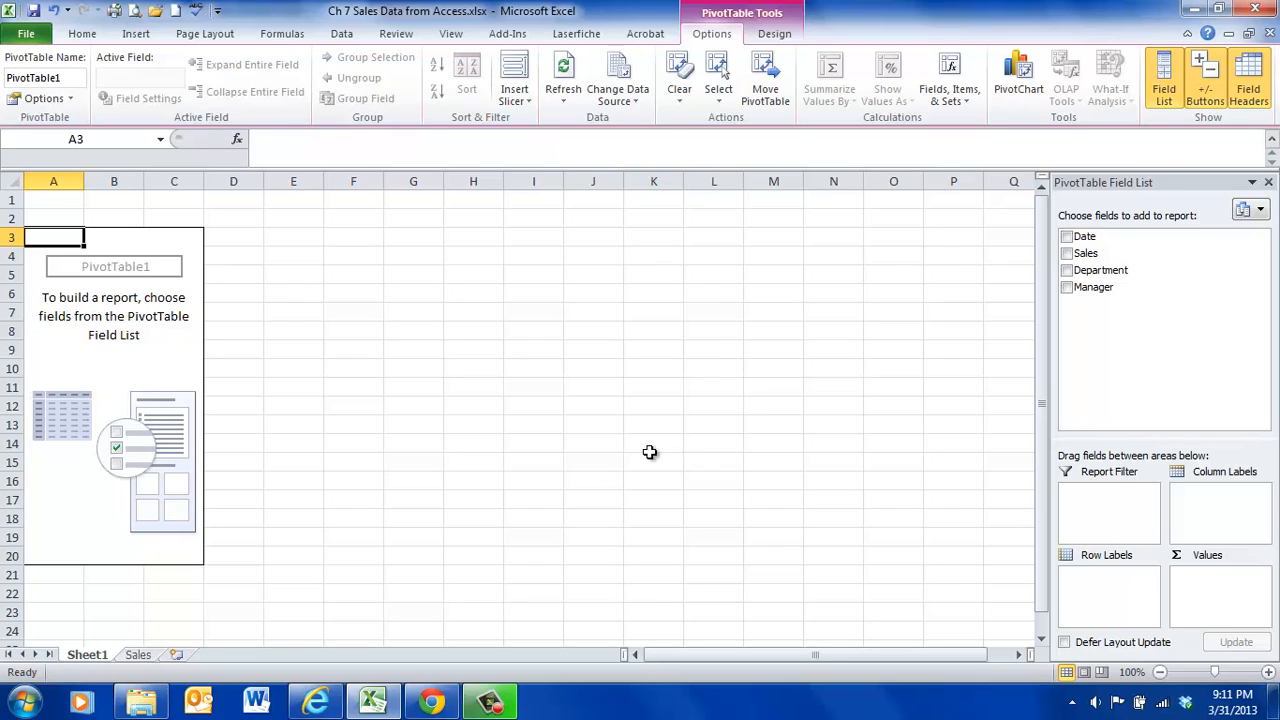
# - Rename the new PivotTable worksheet as Austin
pyautogui.doubleClick(85, 655)
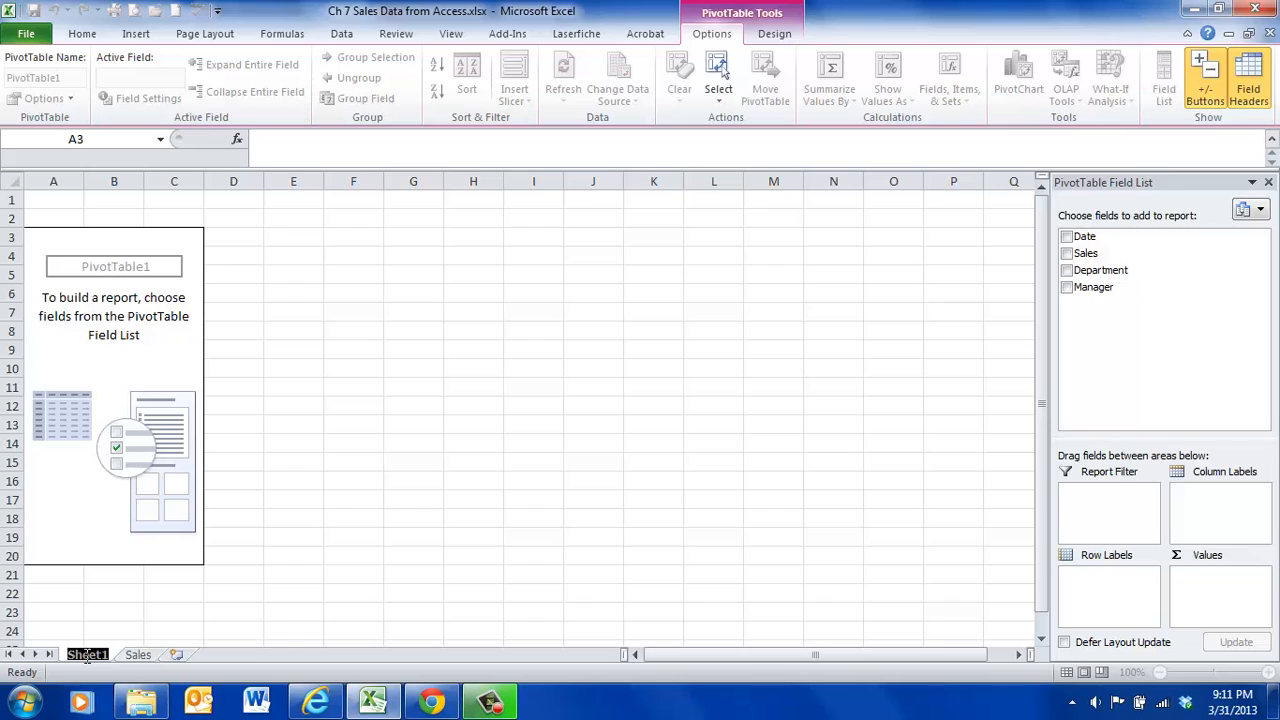
pyautogui.write('Austin')
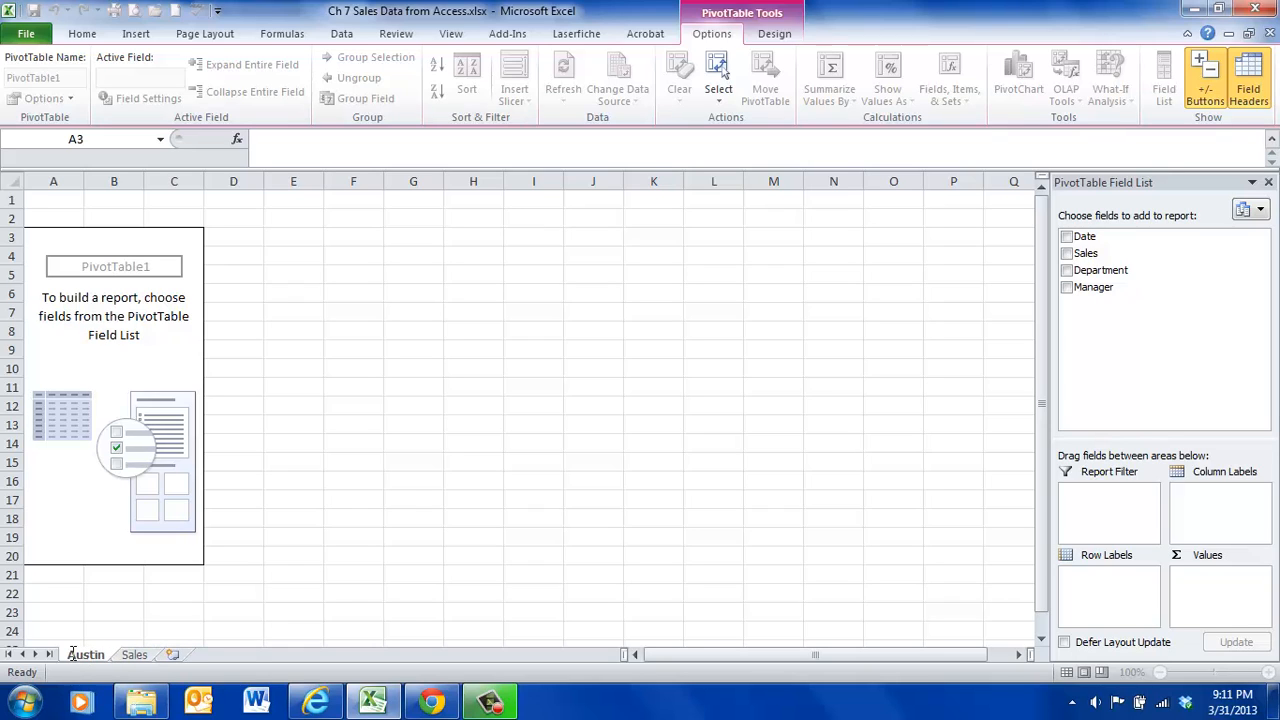
pyautogui.click(288, 533)
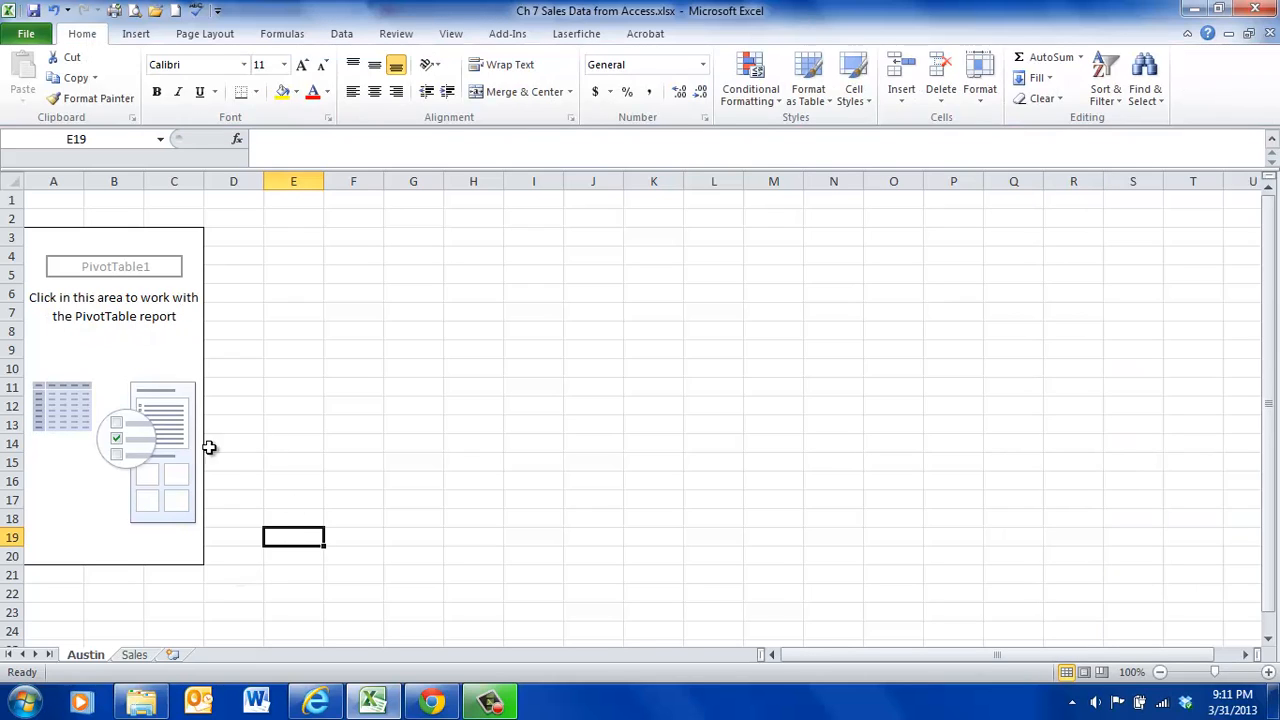
# - Add the Sales field as summed values and the Department field as row labels to the PivotTable
pyautogui.click(90, 354)
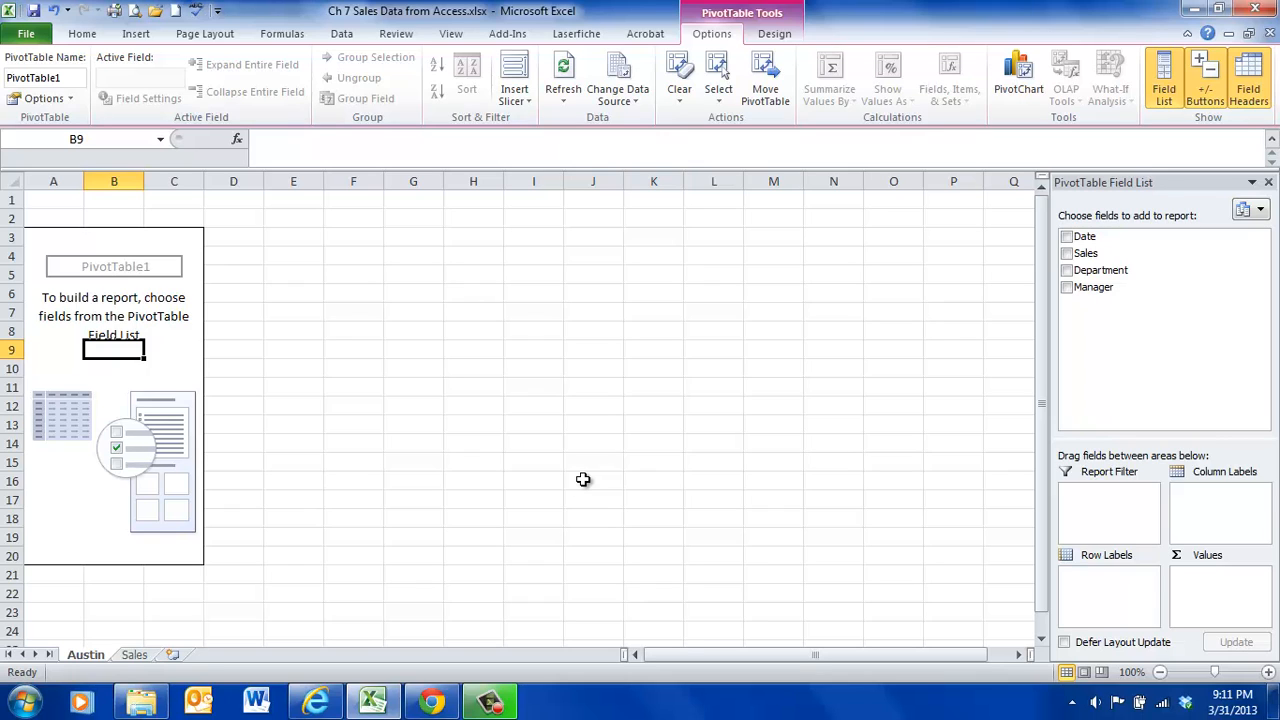
pyautogui.click(1067, 254)
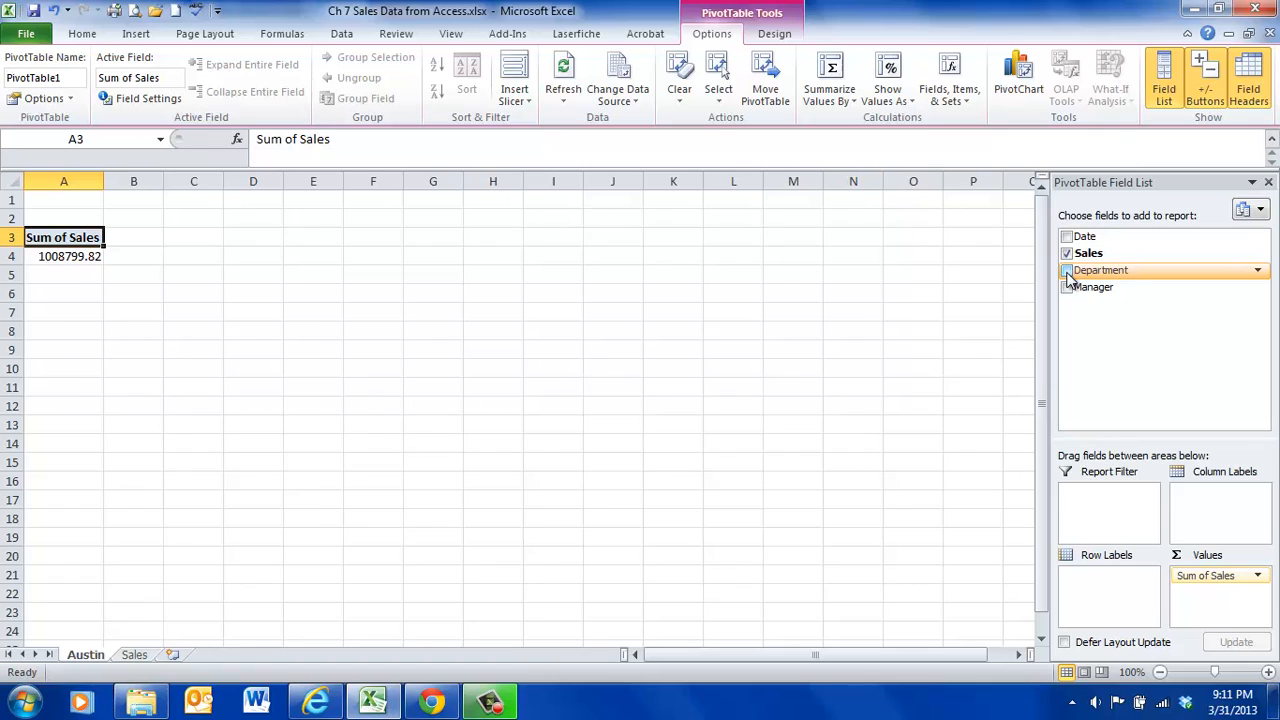
pyautogui.click(1067, 271)
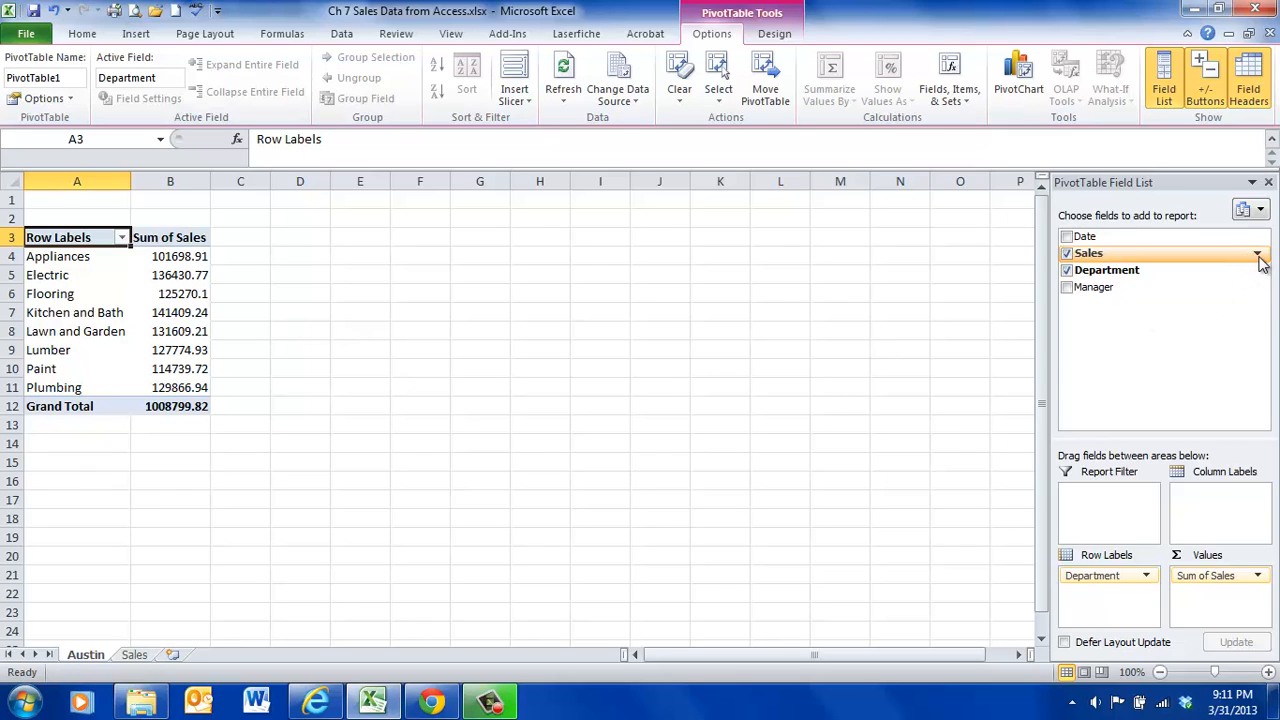
# - Apply the Accounting number format with 2 decimal places and the $ symbol to the Sum of Sales value field
pyautogui.press('Right')
pyautogui.press('Down')
pyautogui.press('Down')
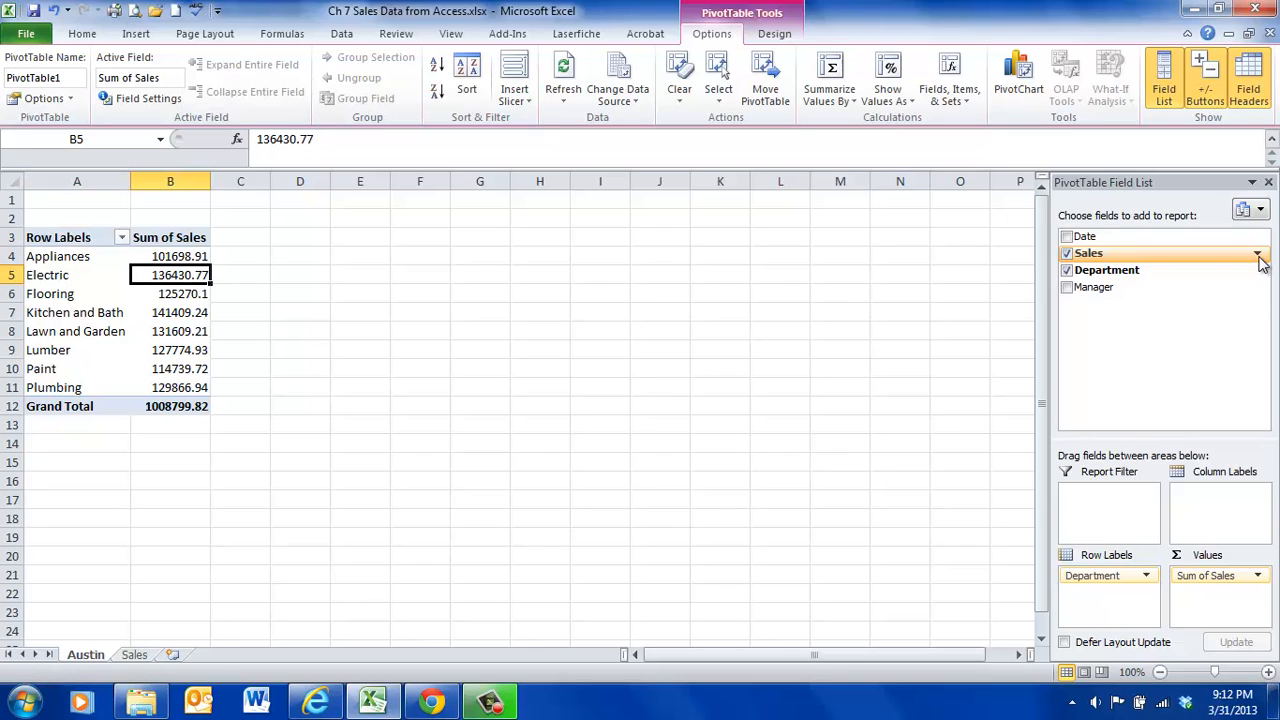
pyautogui.click(1259, 577)
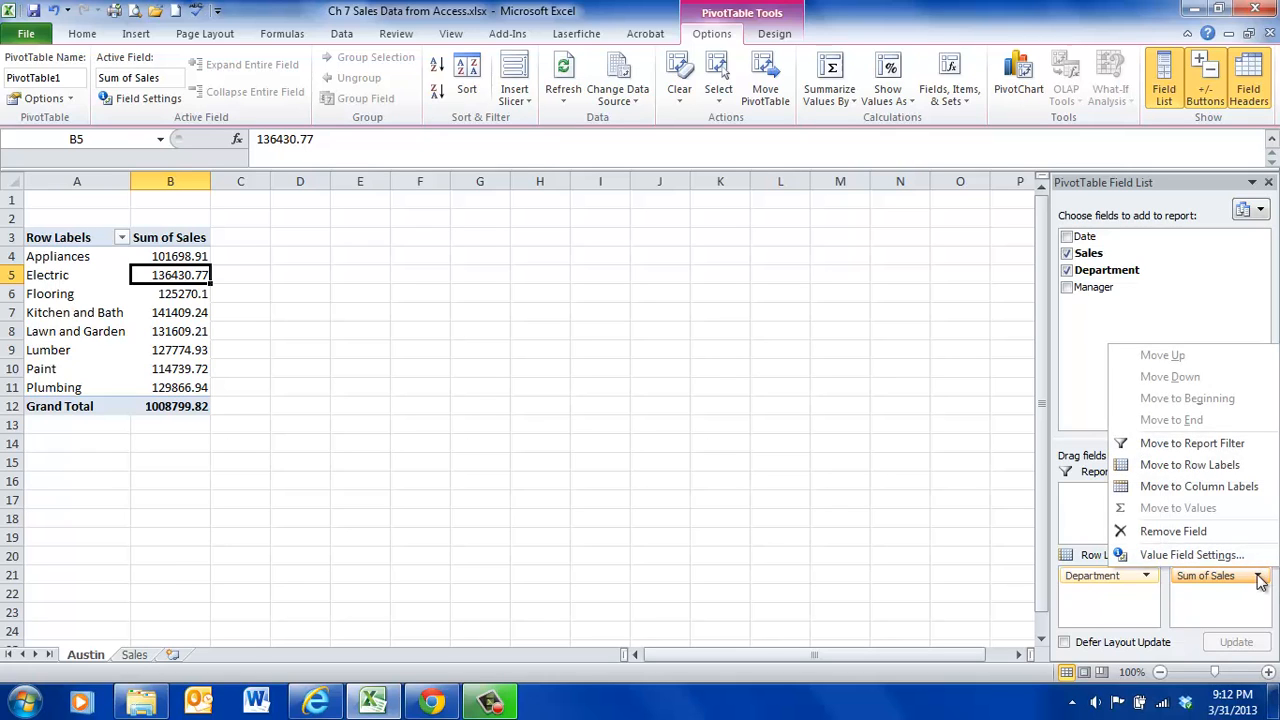
pyautogui.click(1200, 556)
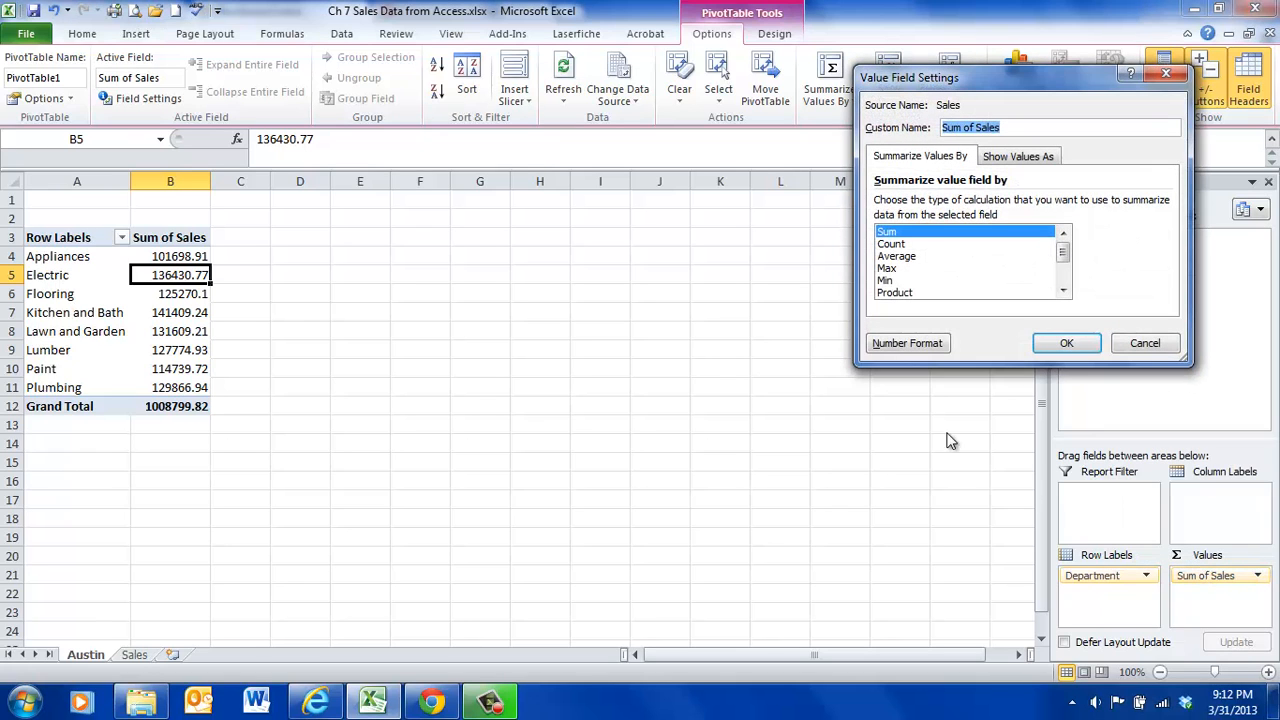
pyautogui.click(911, 344)
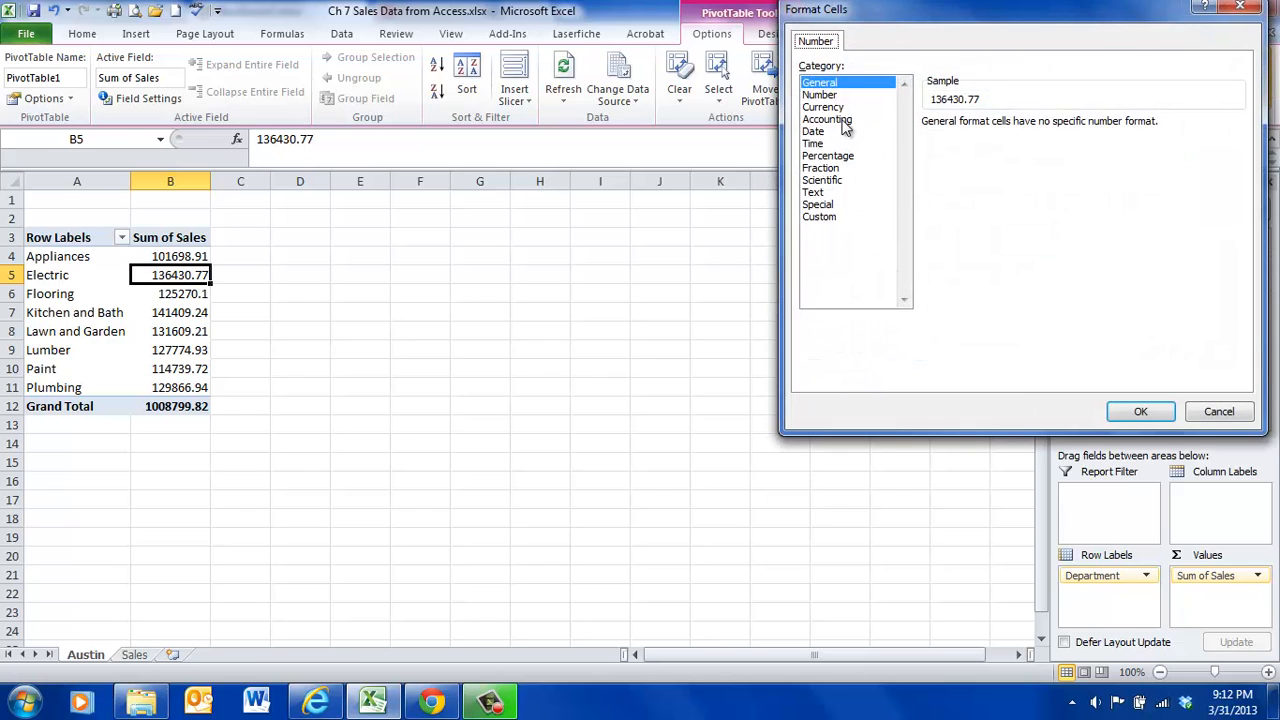
pyautogui.click(843, 121)
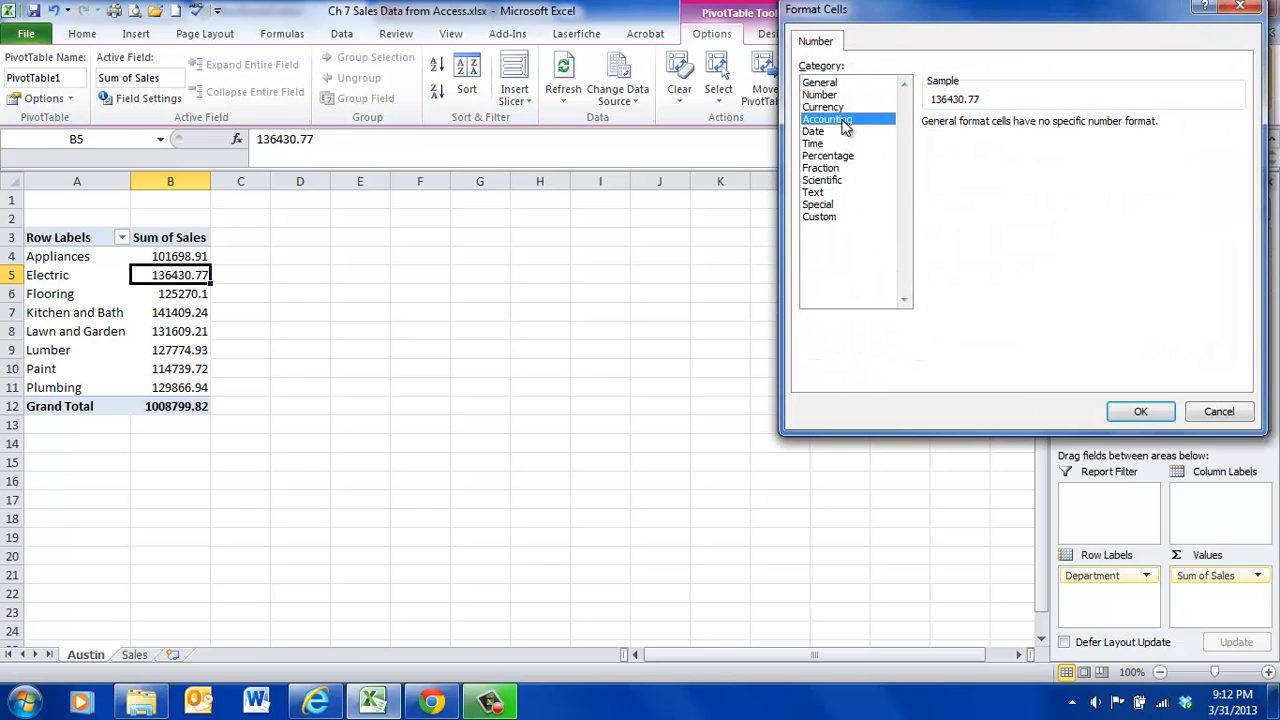
pyautogui.click(1141, 413)
pyautogui.click(1066, 343)
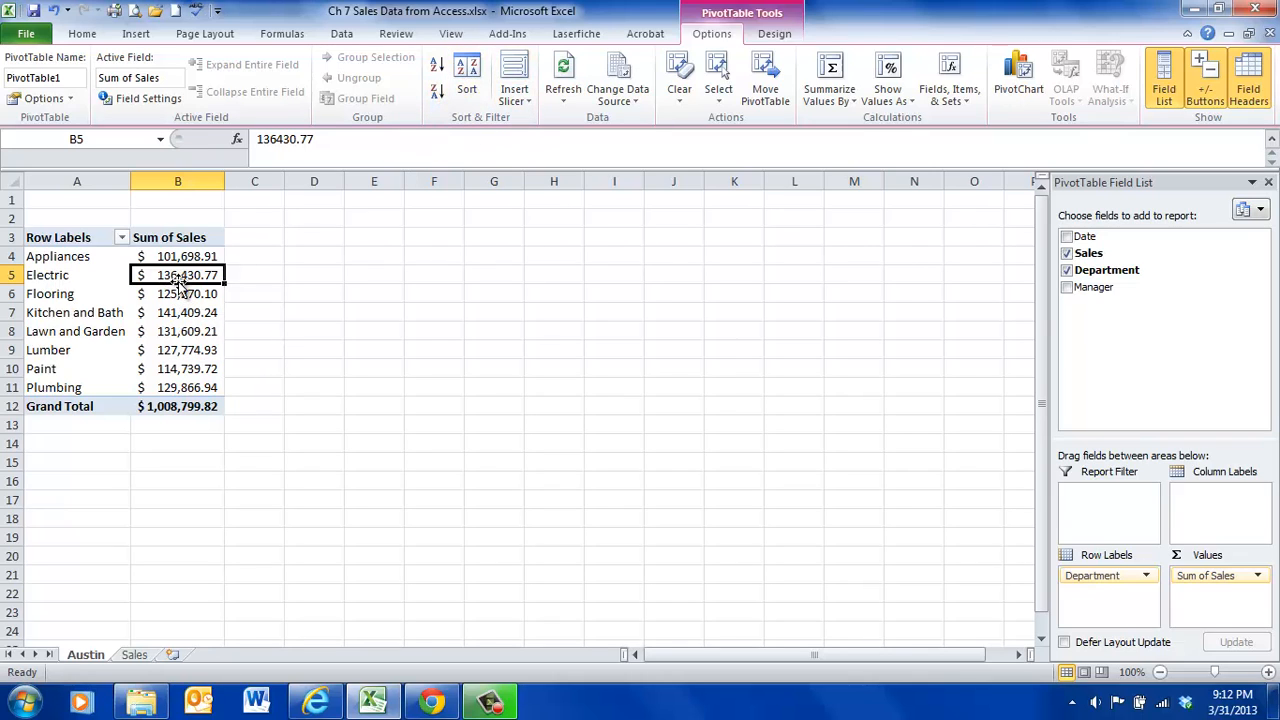
# - Sort the PivotTable's Sum of Sales values from largest to smallest
pyautogui.moveTo(188, 272)
pyautogui.click(438, 94)
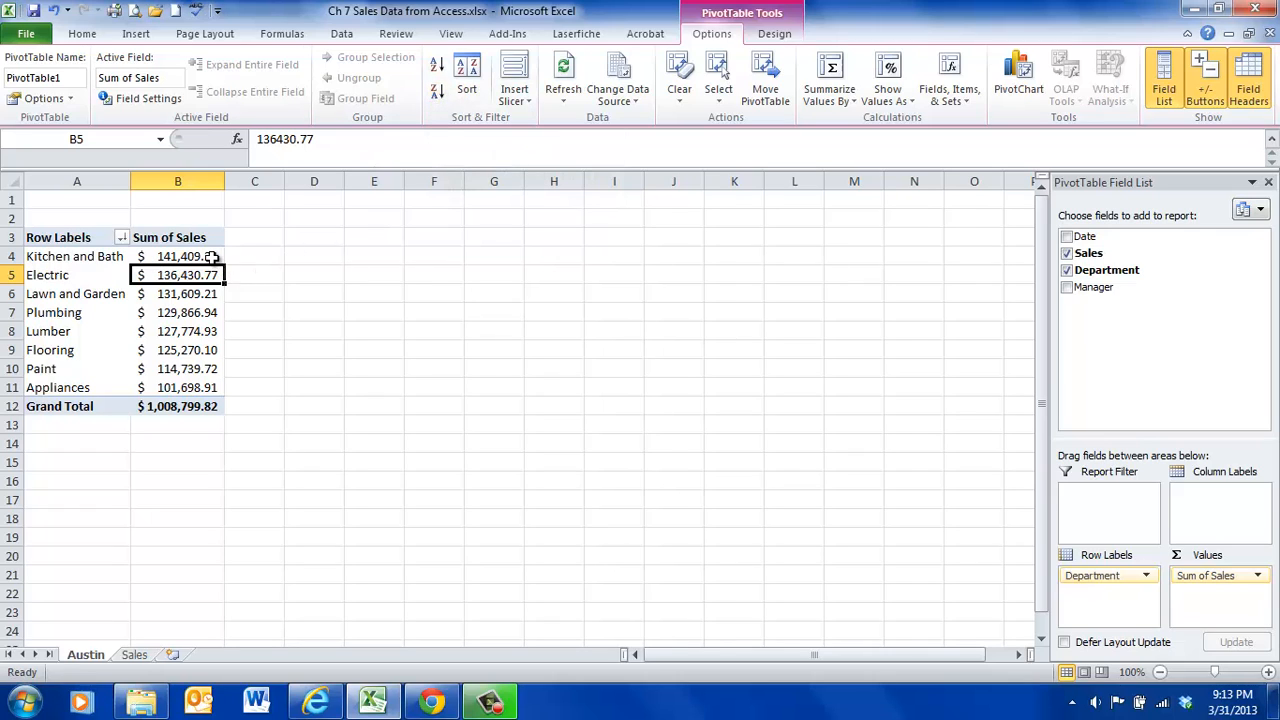
# - Enter the note "Step 4: Kitchen and Bath had the highest sales" in cell K1 of the Austin worksheet
pyautogui.moveTo(211, 258)
pyautogui.click(845, 204)
pyautogui.click(792, 204)
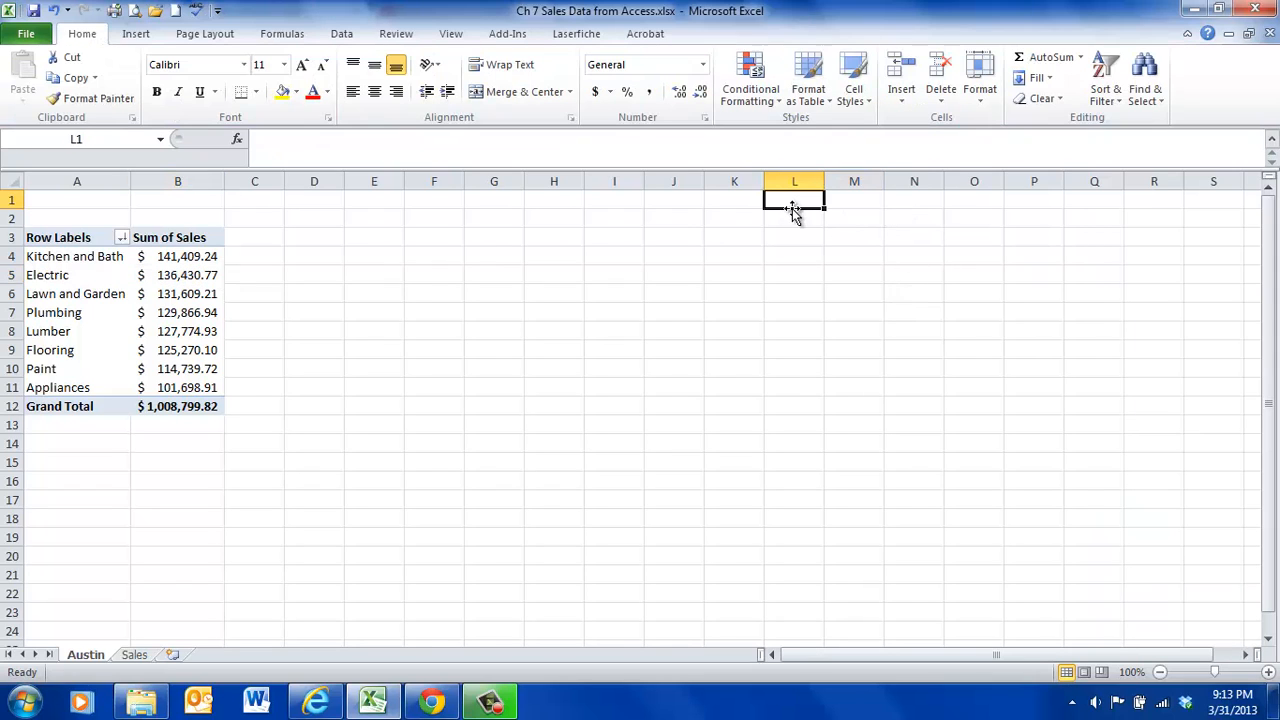
pyautogui.click(734, 204)
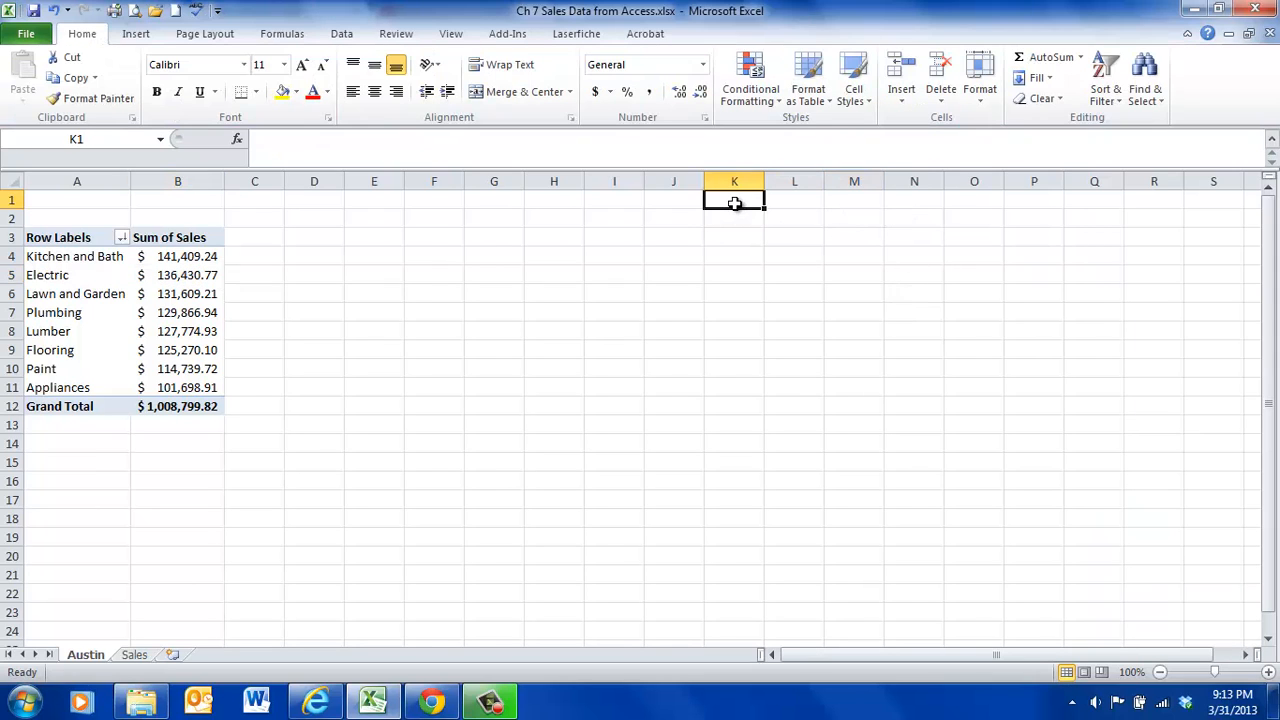
pyautogui.write('Step 4:  K')
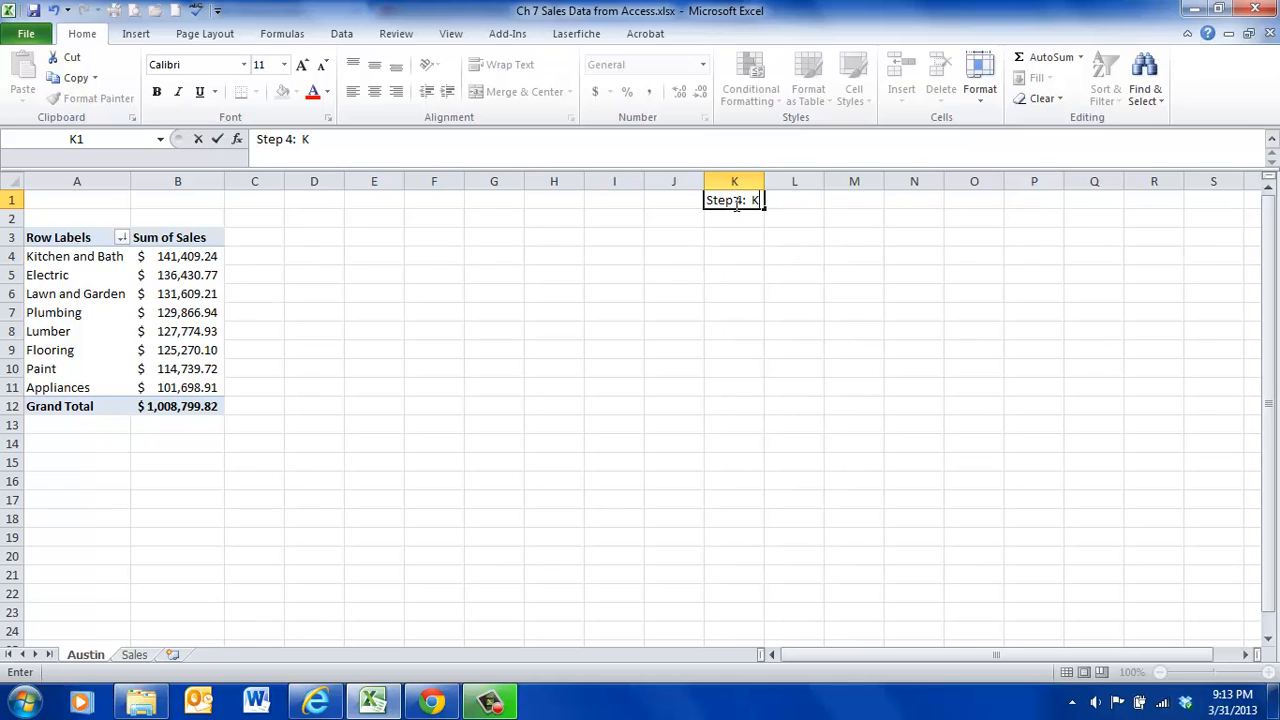
pyautogui.write('itchen and Bat')
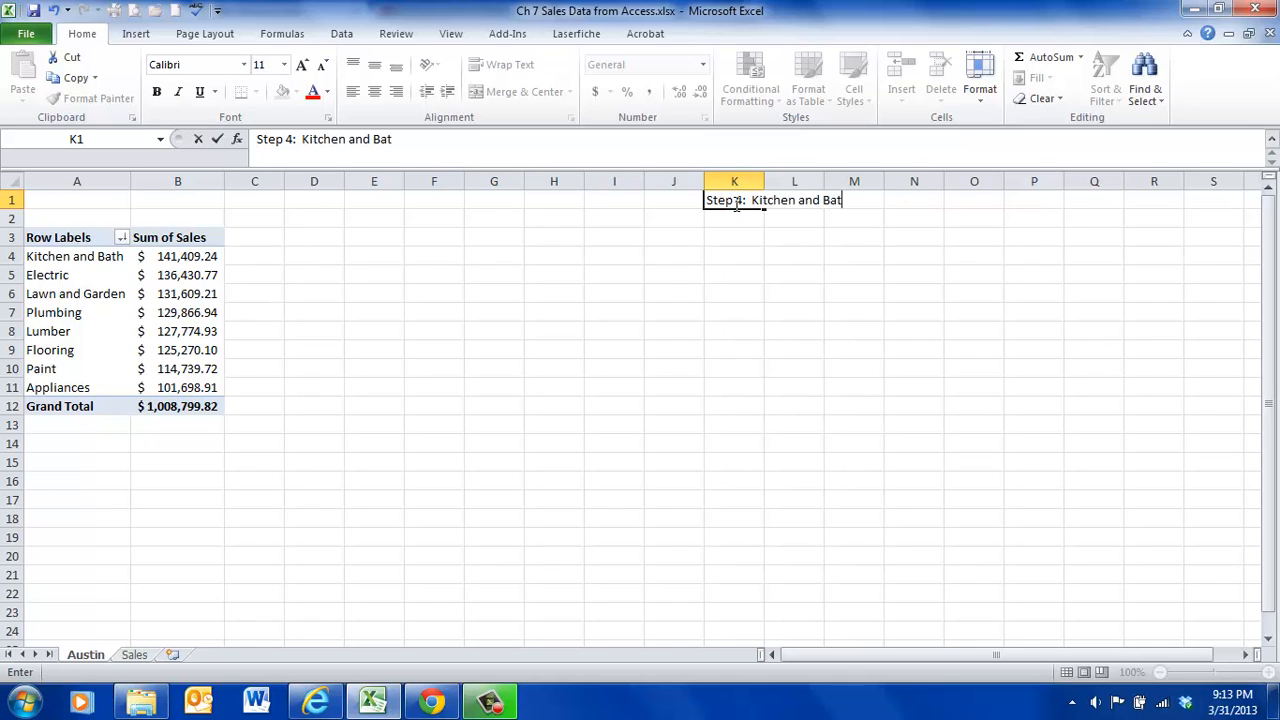
pyautogui.write('h had the H')
pyautogui.press('BackSpace')
pyautogui.write('hig')
pyautogui.press('BackSpace')
pyautogui.press('BackSpace')
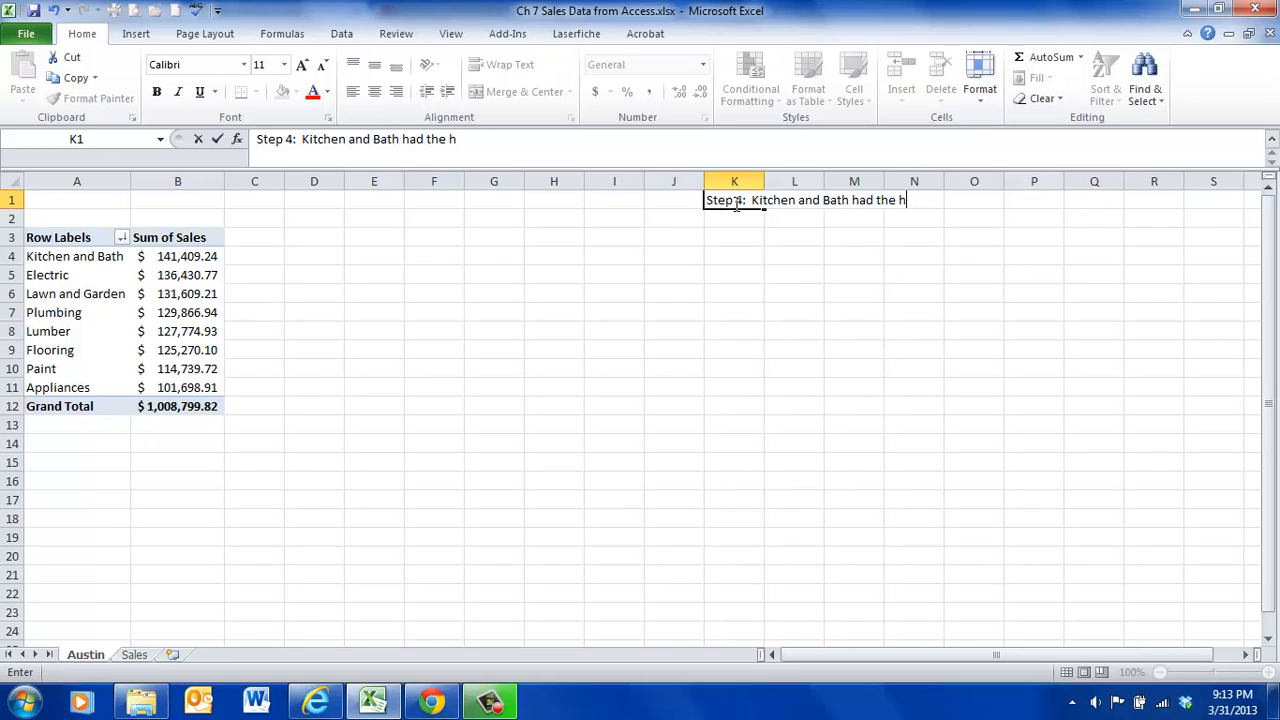
pyautogui.write('ighest sales')
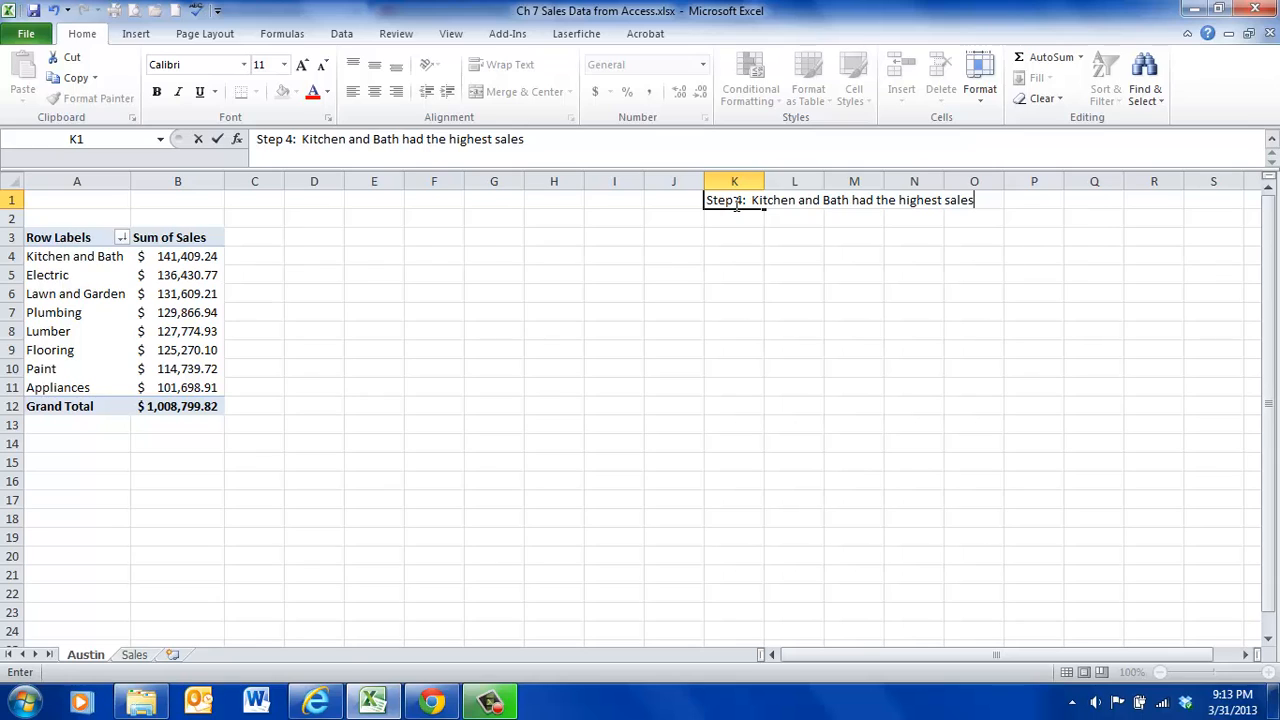
pyautogui.press('Return')
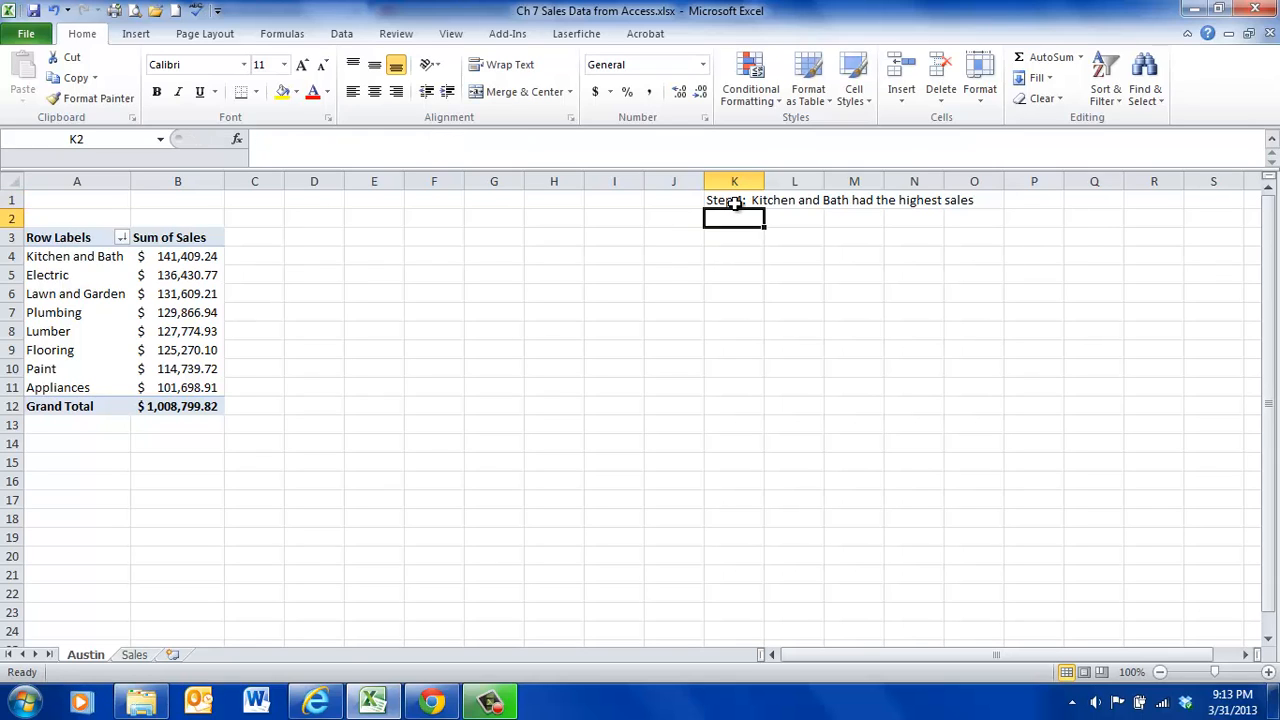
pyautogui.click(735, 203)
pyautogui.press('Return')
pyautogui.click(735, 203)
pyautogui.press('Return')
pyautogui.click(735, 203)
pyautogui.press('Return')
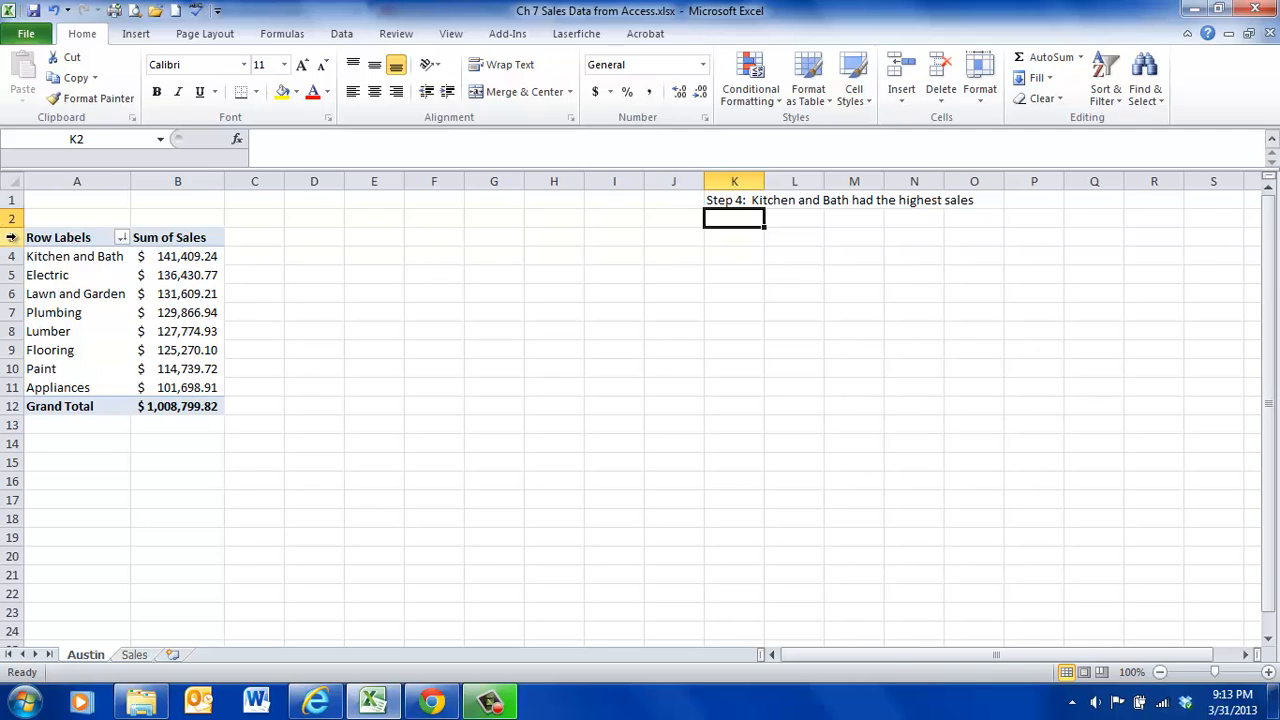
# - Copy the PivotTable in rows 3 to 13 to cell A2 of a new worksheet and autofit column B there
pyautogui.moveTo(11, 237); pyautogui.dragTo(16, 425)
pyautogui.rightClick(100, 290)
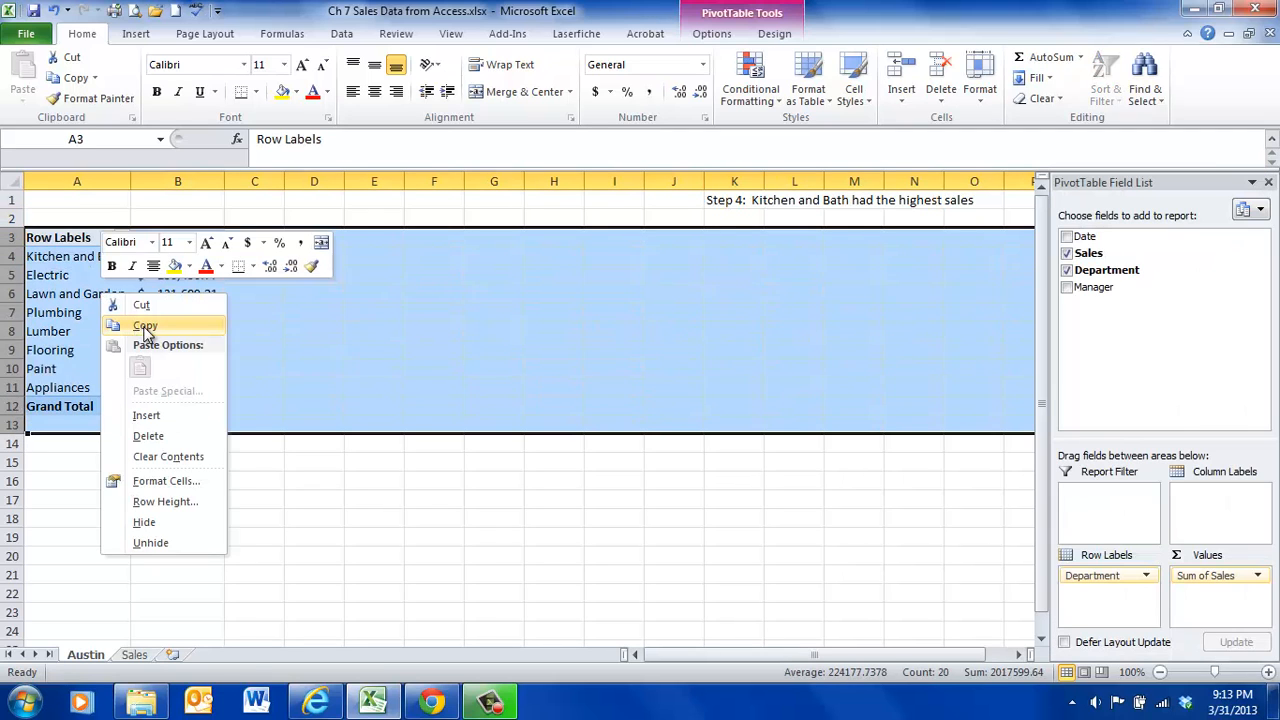
pyautogui.click(140, 324)
pyautogui.click(172, 654)
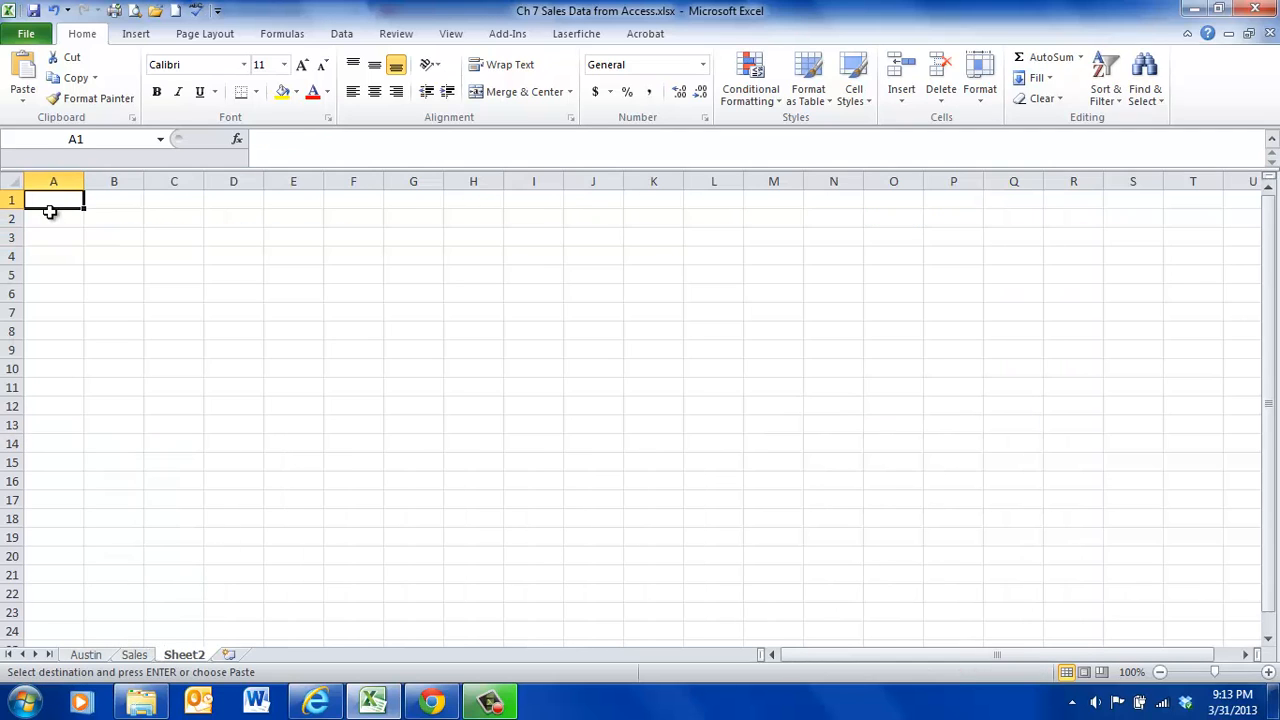
pyautogui.rightClick(52, 215)
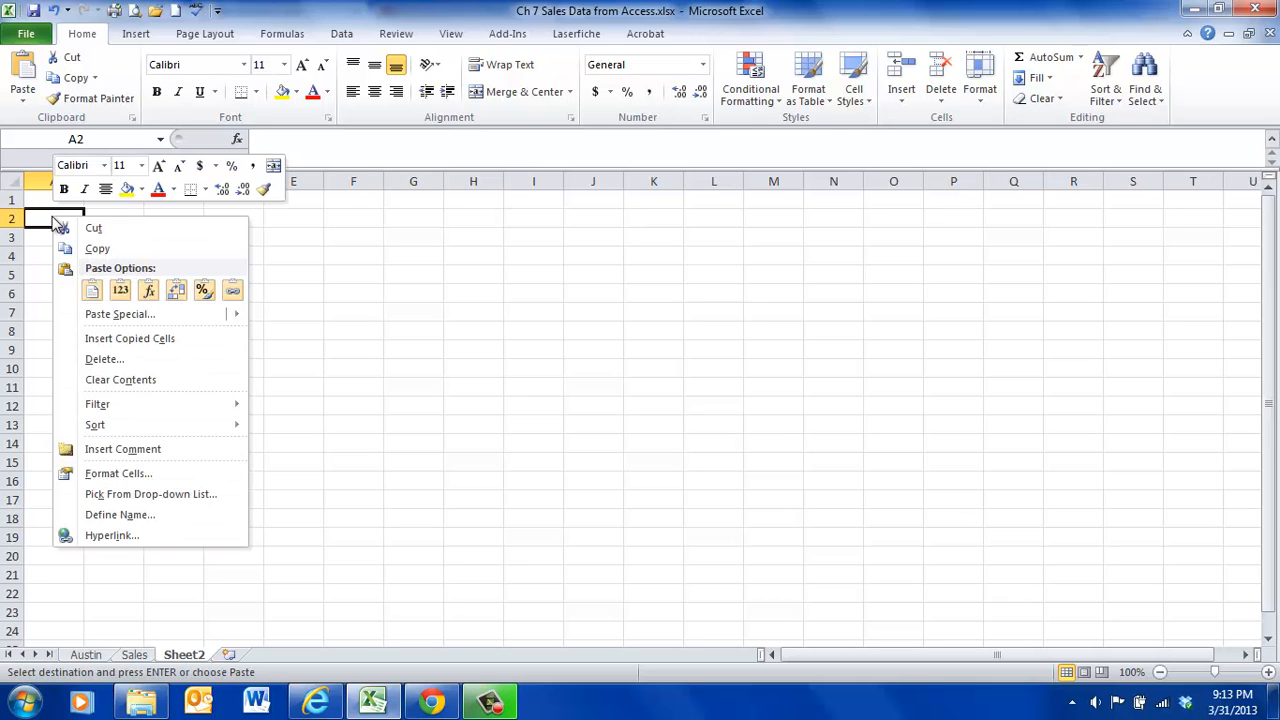
pyautogui.click(90, 290)
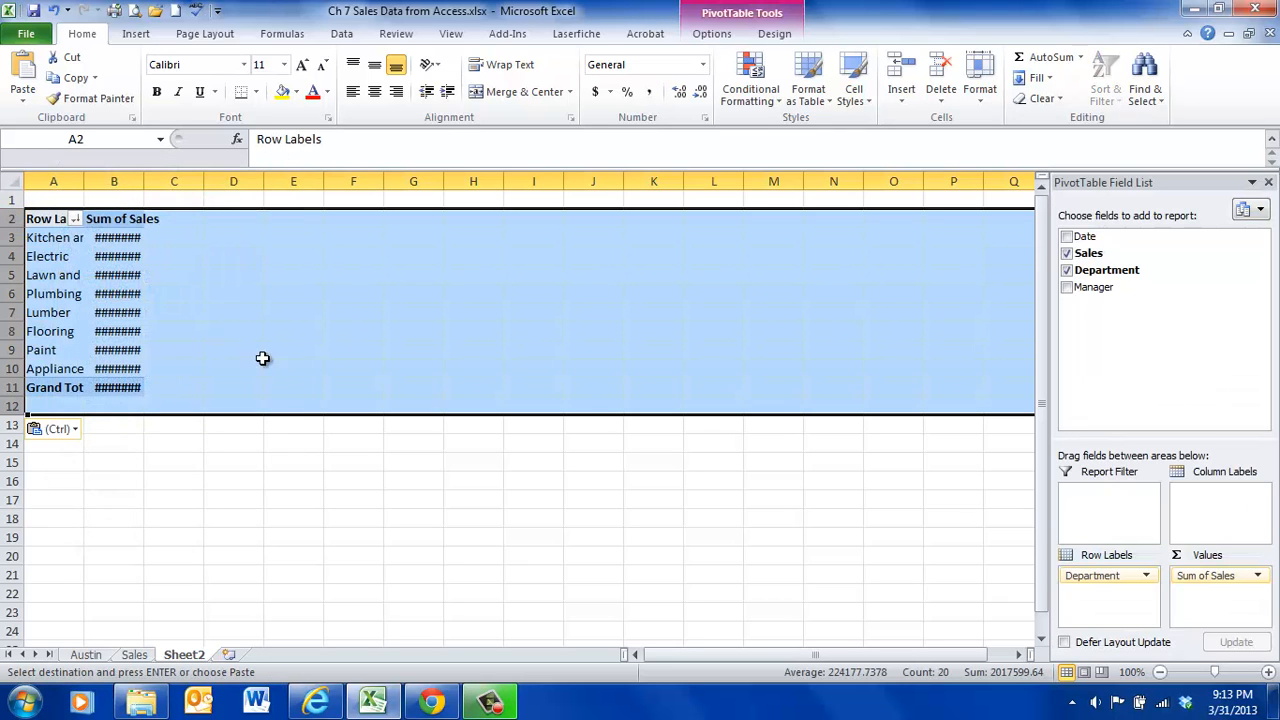
pyautogui.doubleClick(143, 176)
pyautogui.click(207, 331)
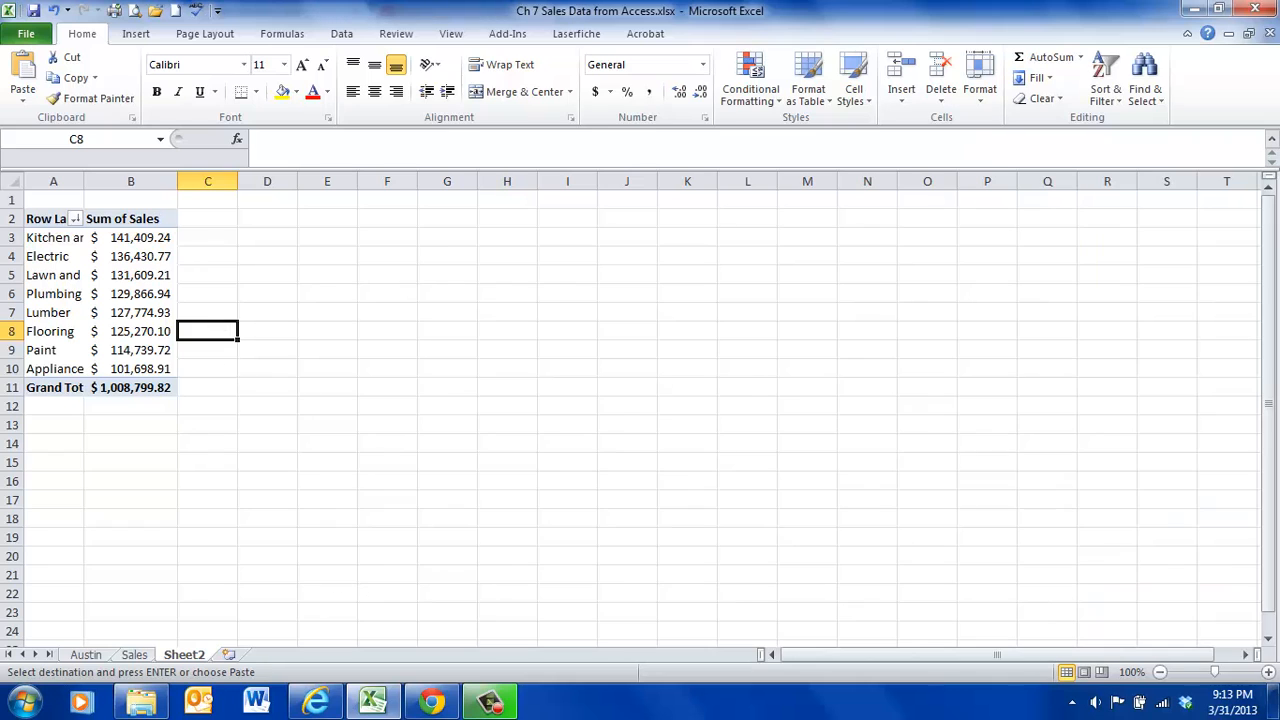
# - Return to the Austin worksheet and clear the copy selection around the PivotTable rows
pyautogui.click(80, 656)
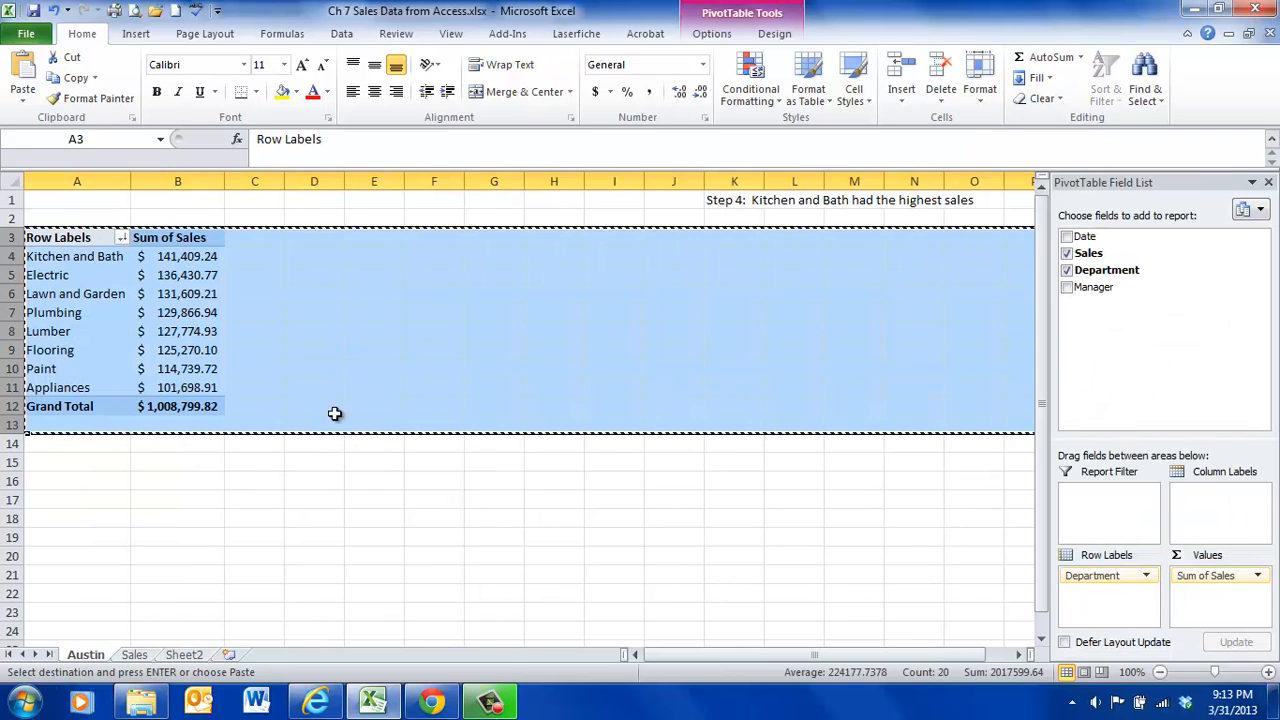
pyautogui.press('Escape')
pyautogui.moveTo(430, 503); pyautogui.dragTo(380, 462)
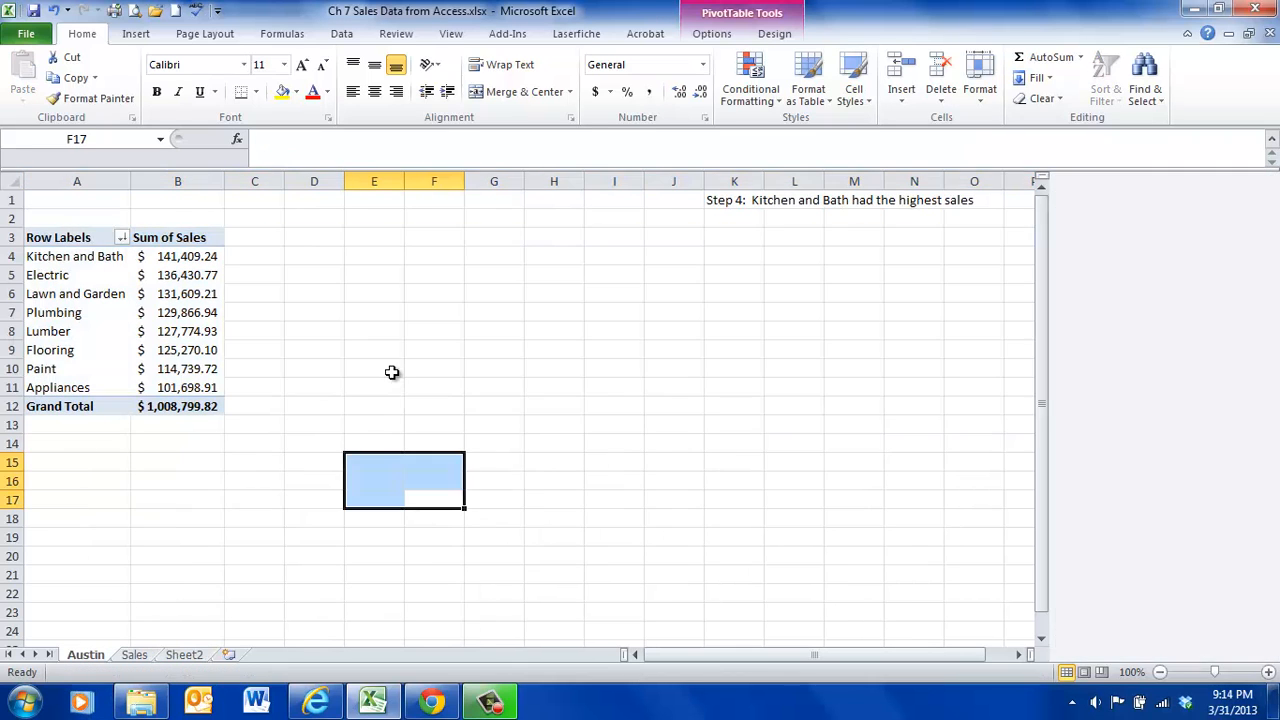
# - Add the Date field to the Austin PivotTable and move it to the column labels
pyautogui.click(116, 313)
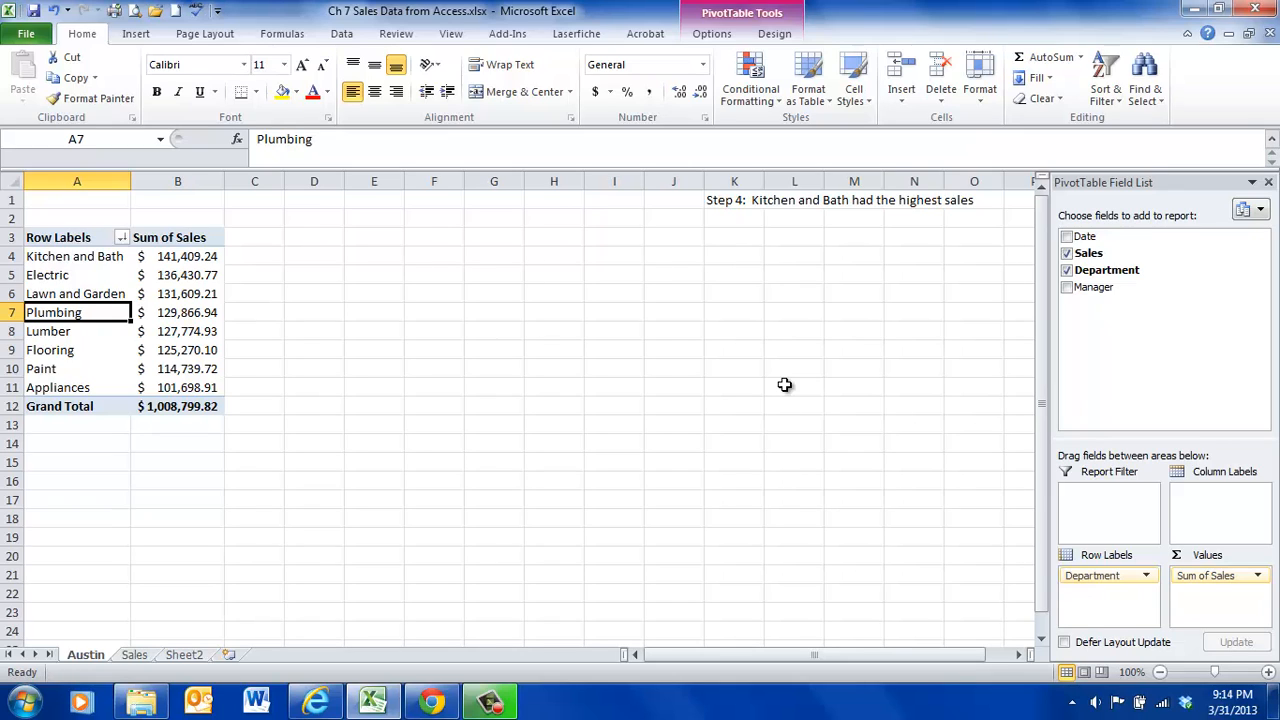
pyautogui.click(1067, 237)
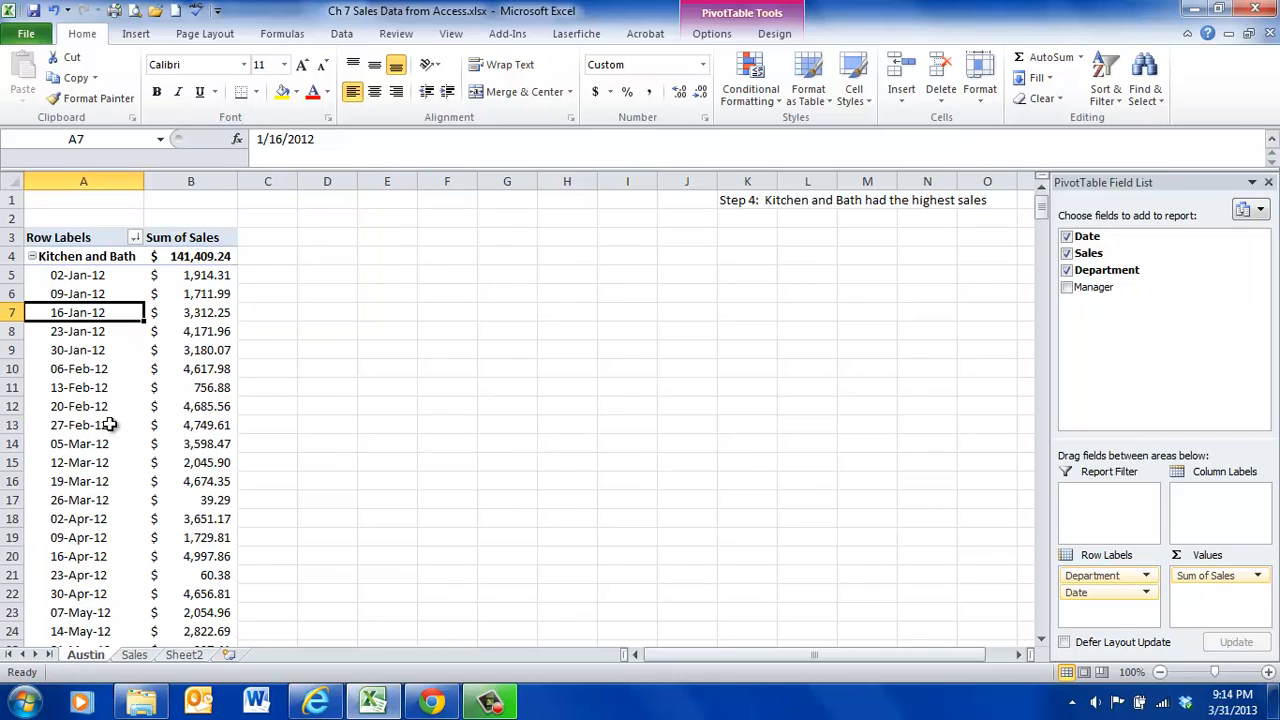
pyautogui.click(1147, 594)
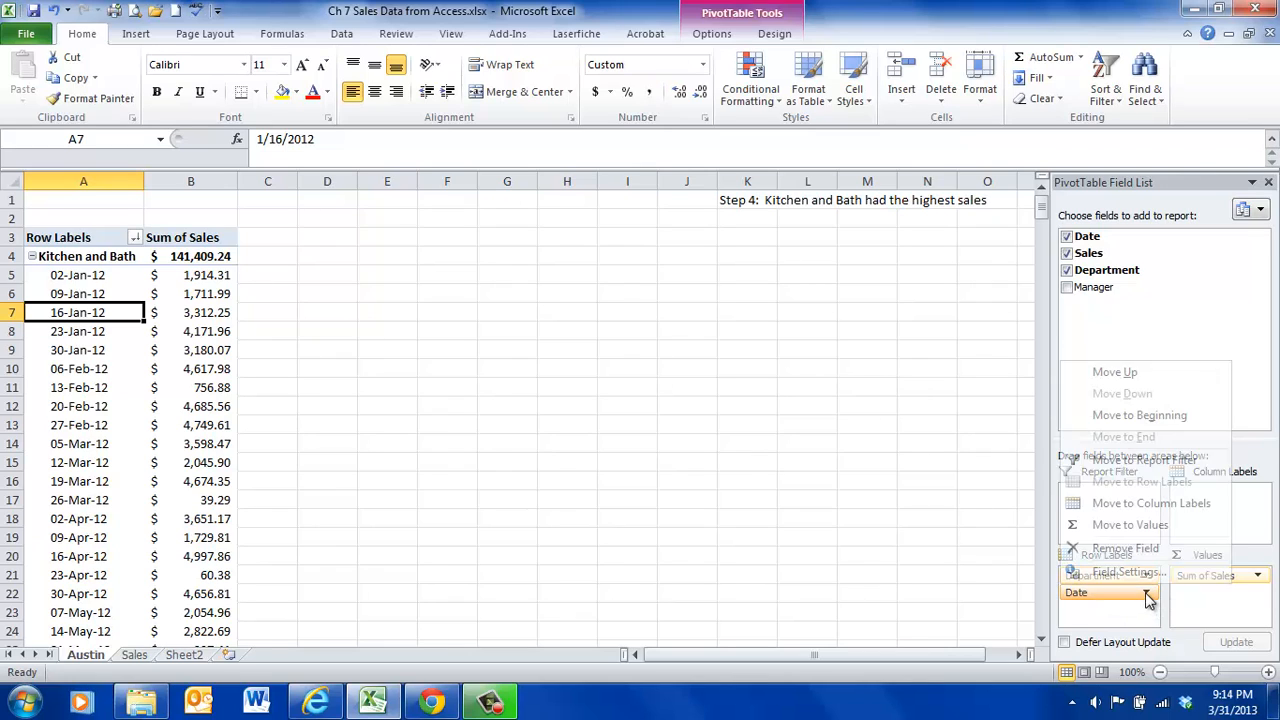
pyautogui.click(1175, 504)
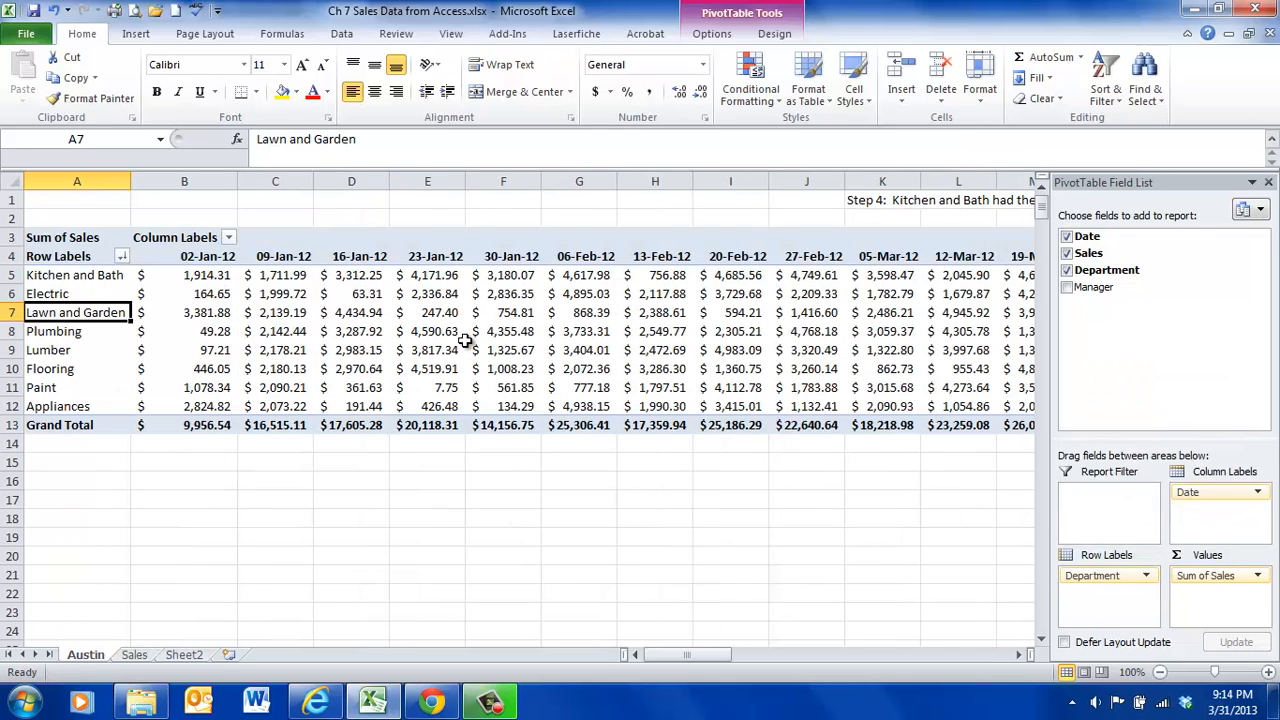
# - Group the PivotTable's Date column labels by Quarters only, without Months
pyautogui.moveTo(465, 340)
pyautogui.moveTo(483, 372)
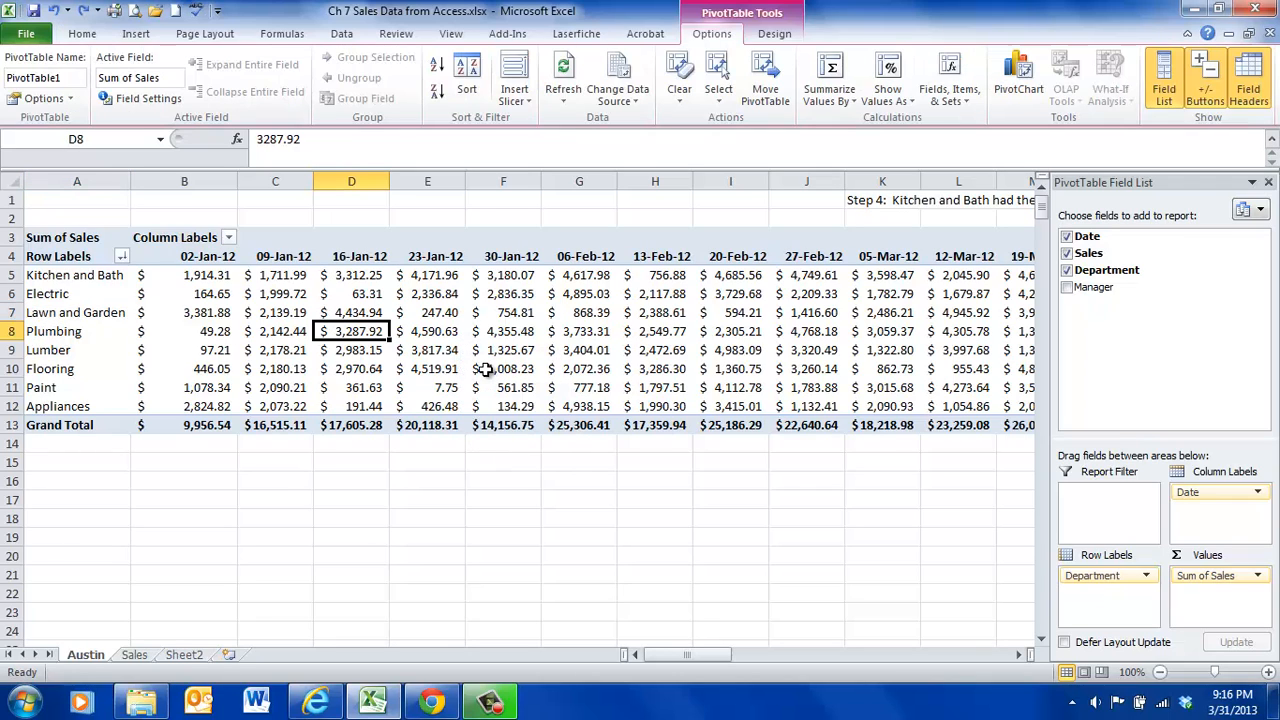
pyautogui.moveTo(485, 370)
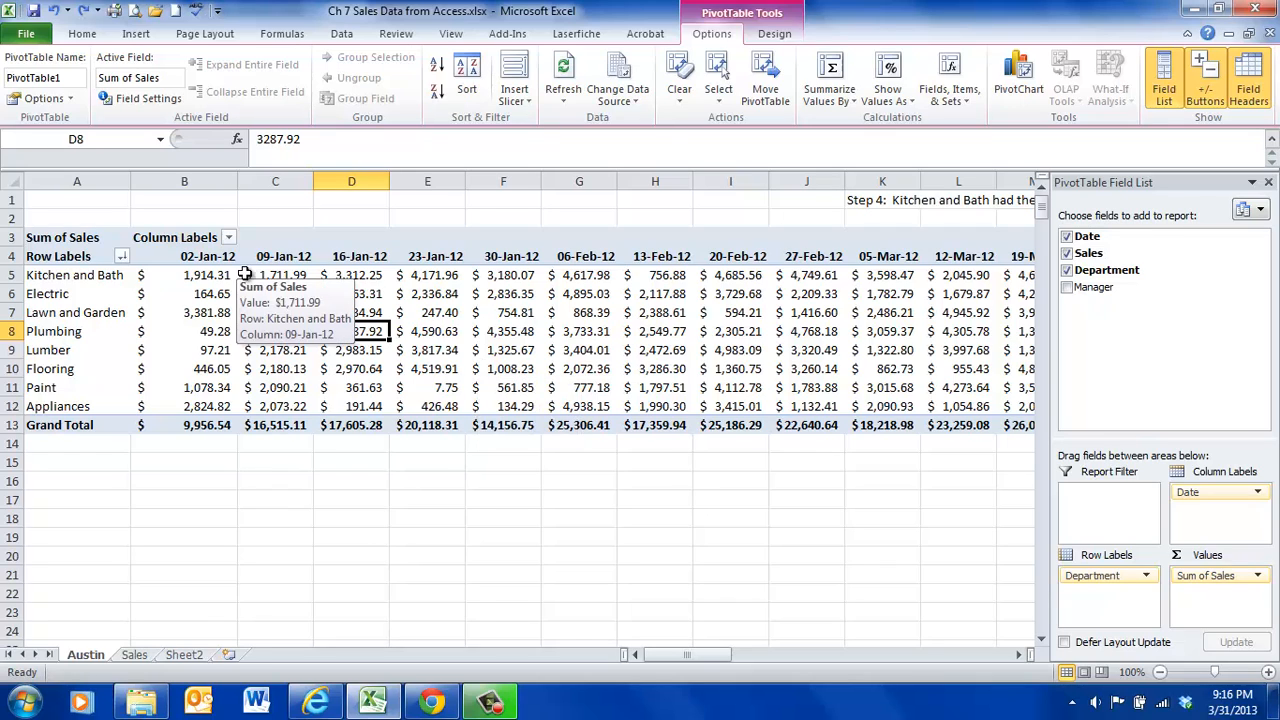
pyautogui.moveTo(790, 278)
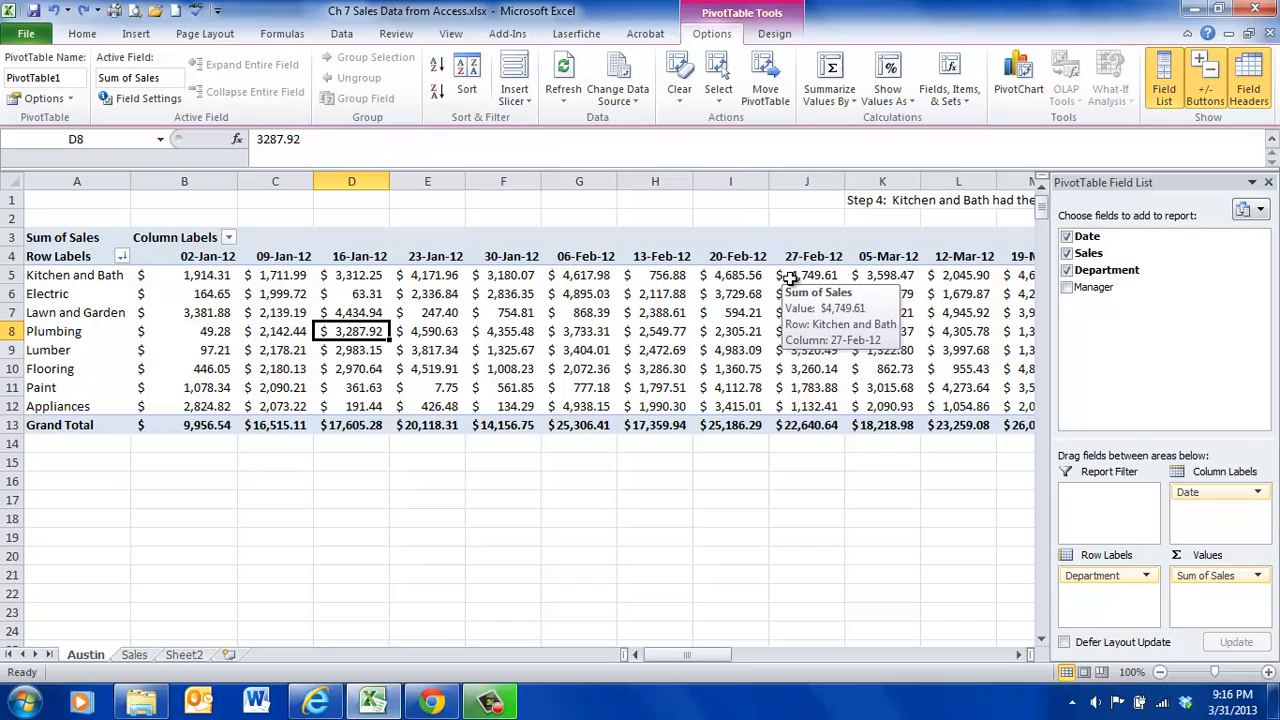
pyautogui.click(444, 257)
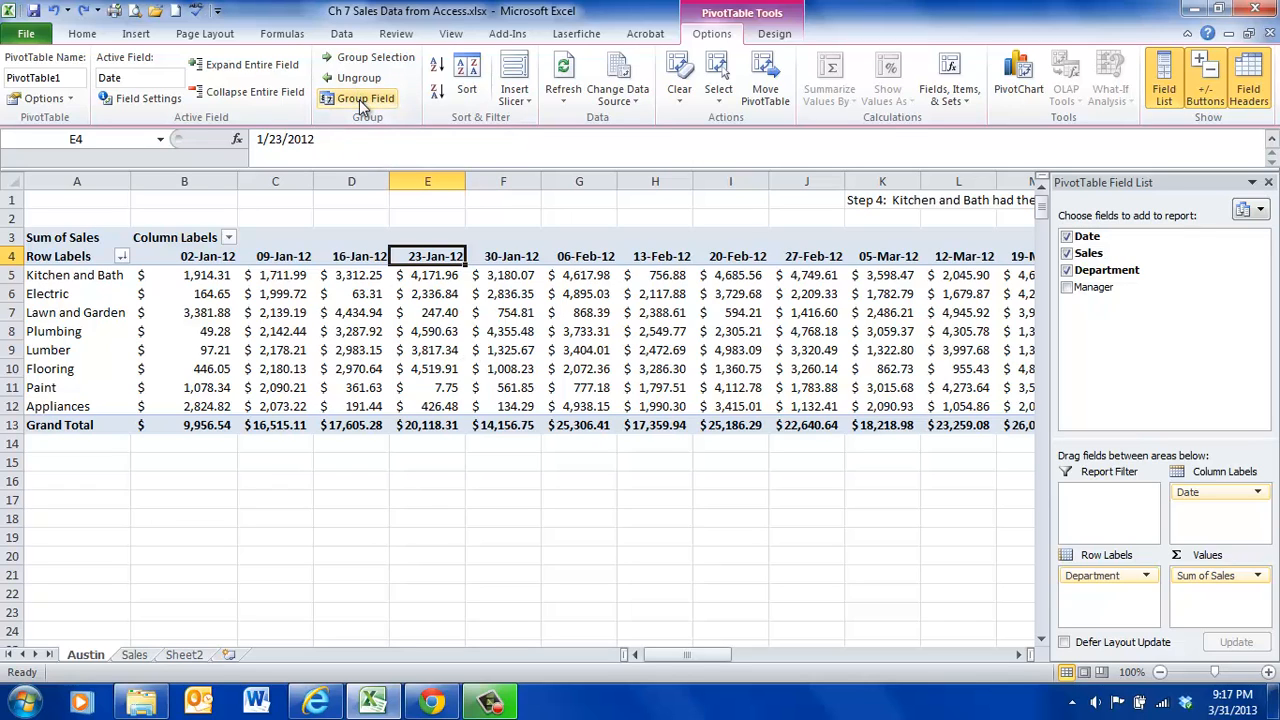
pyautogui.click(425, 332)
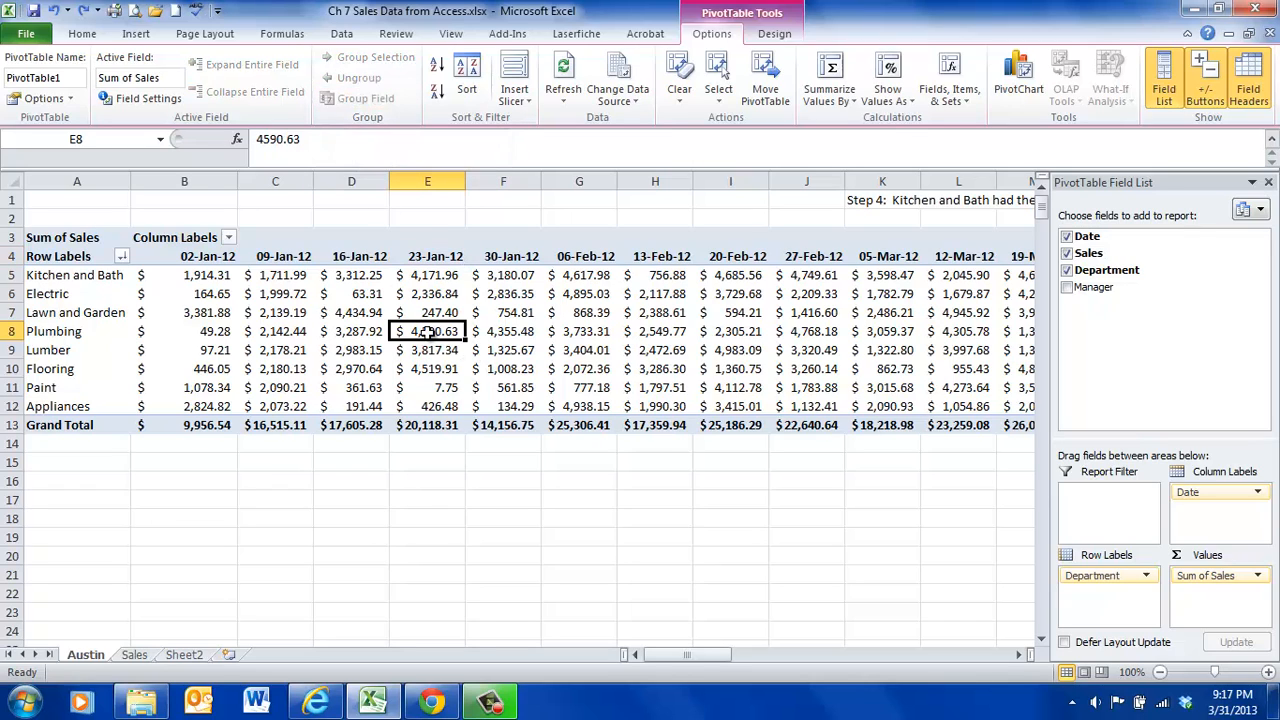
pyautogui.click(435, 257)
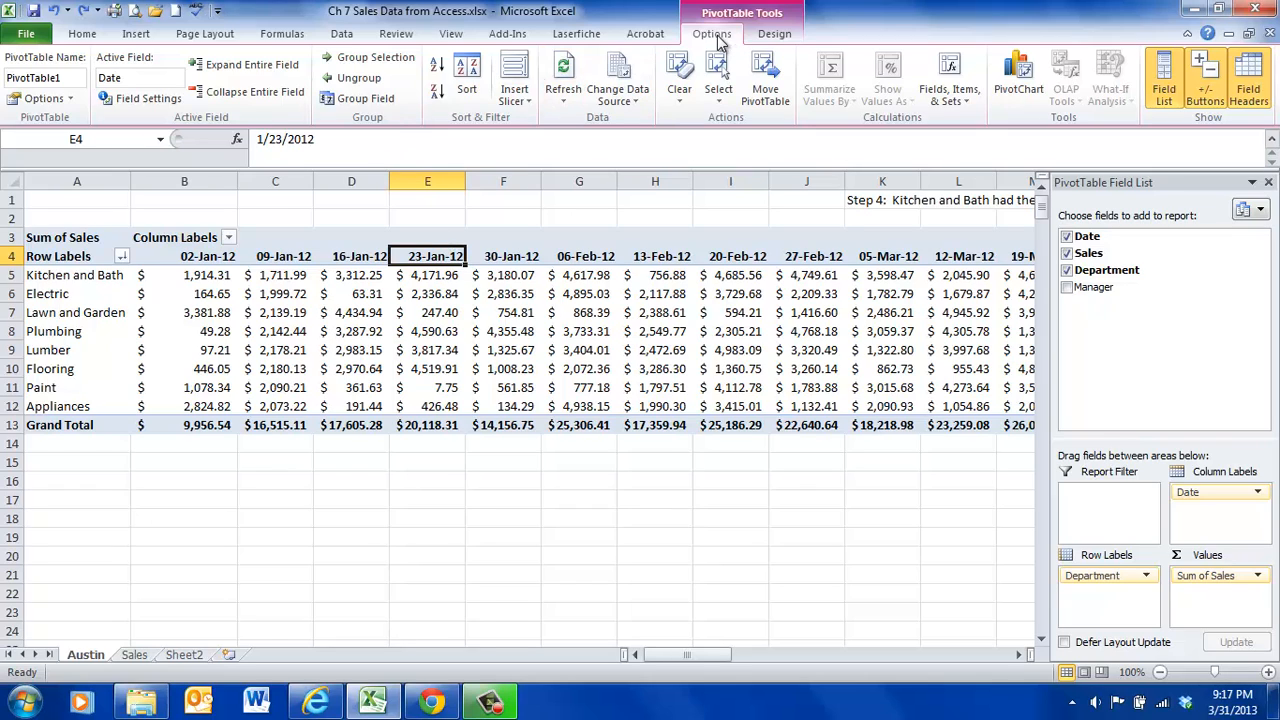
pyautogui.click(379, 104)
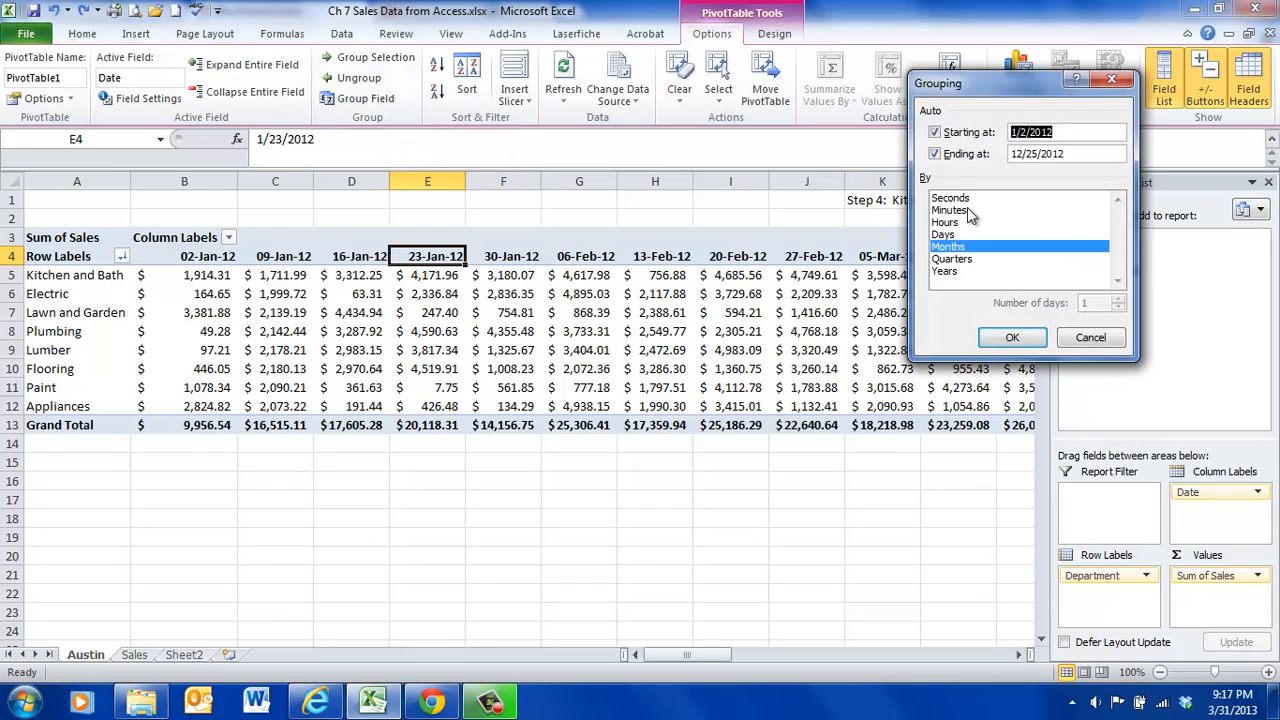
pyautogui.click(958, 262)
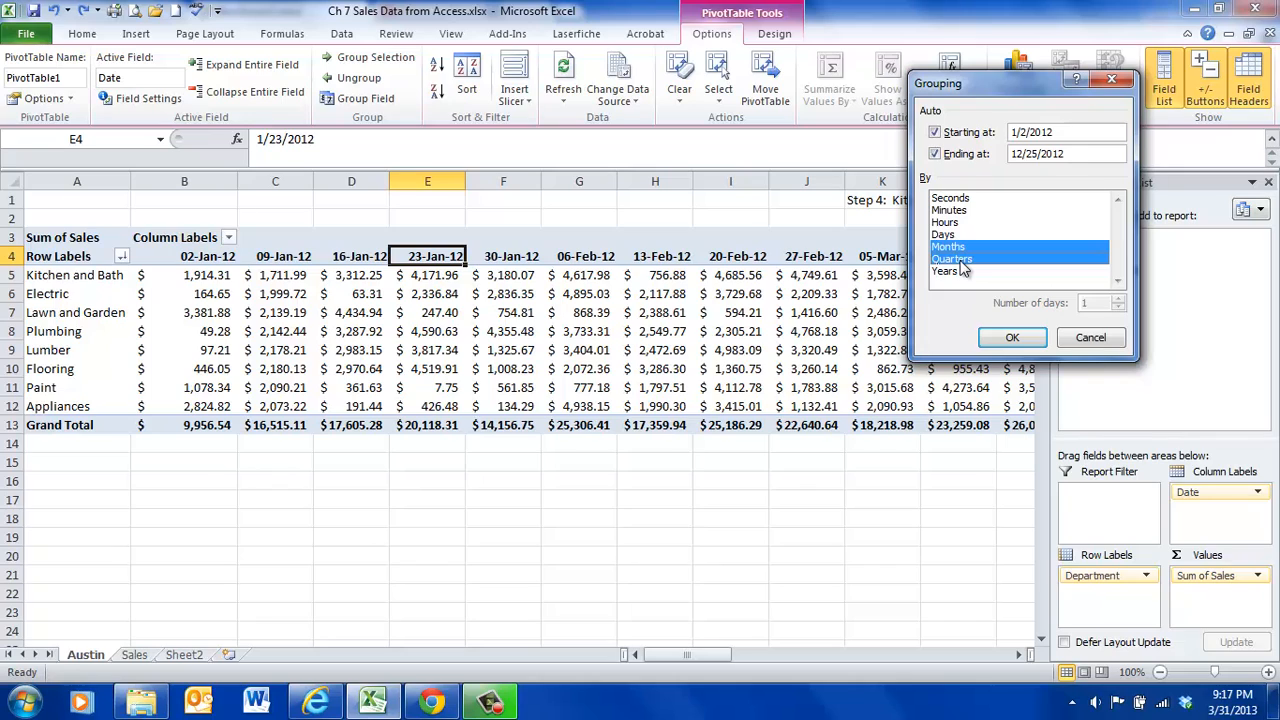
pyautogui.click(964, 248)
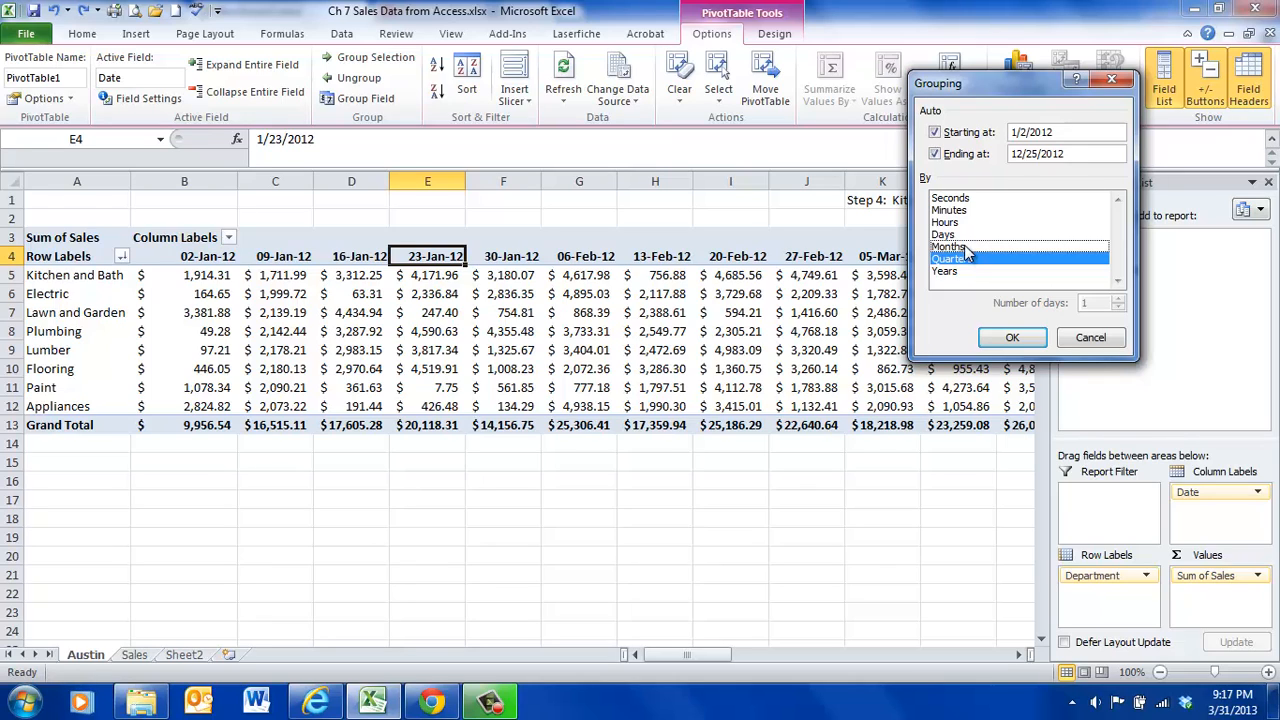
pyautogui.click(1011, 337)
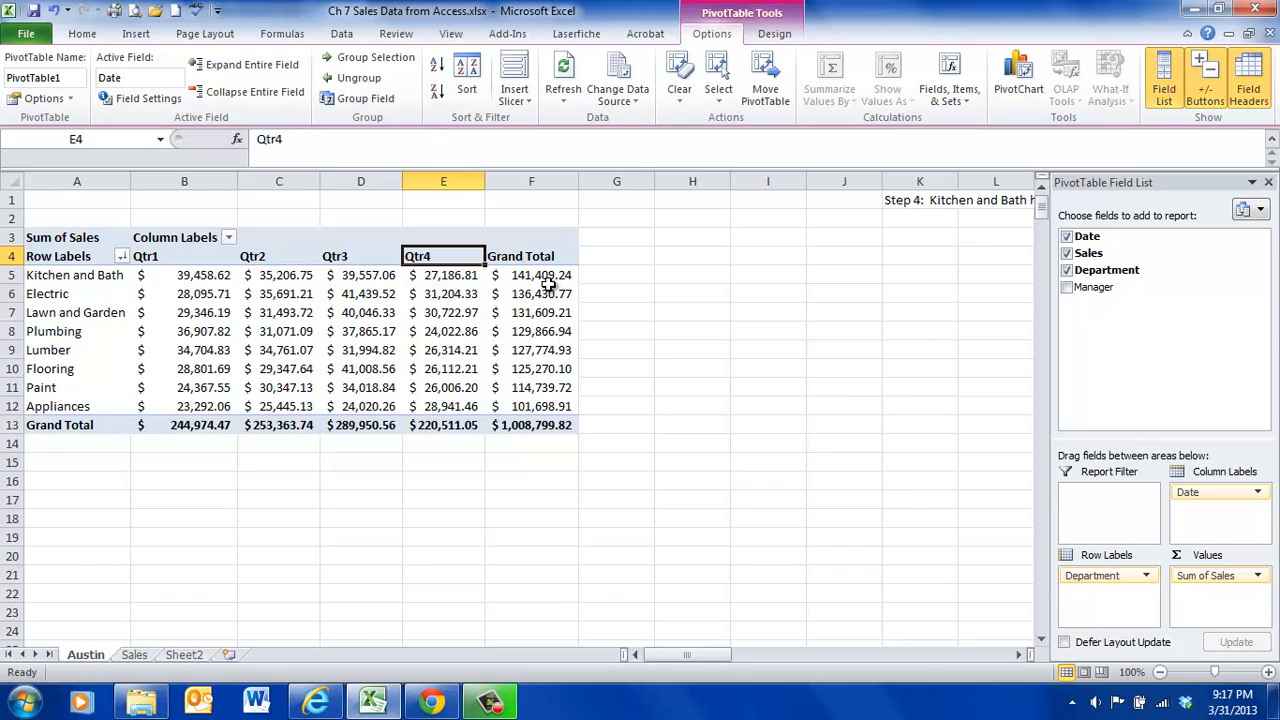
# - Enter "Step 5: Kitchen and Bath's highest quarter was in Quarter 3" in cell K2
pyautogui.moveTo(536, 281)
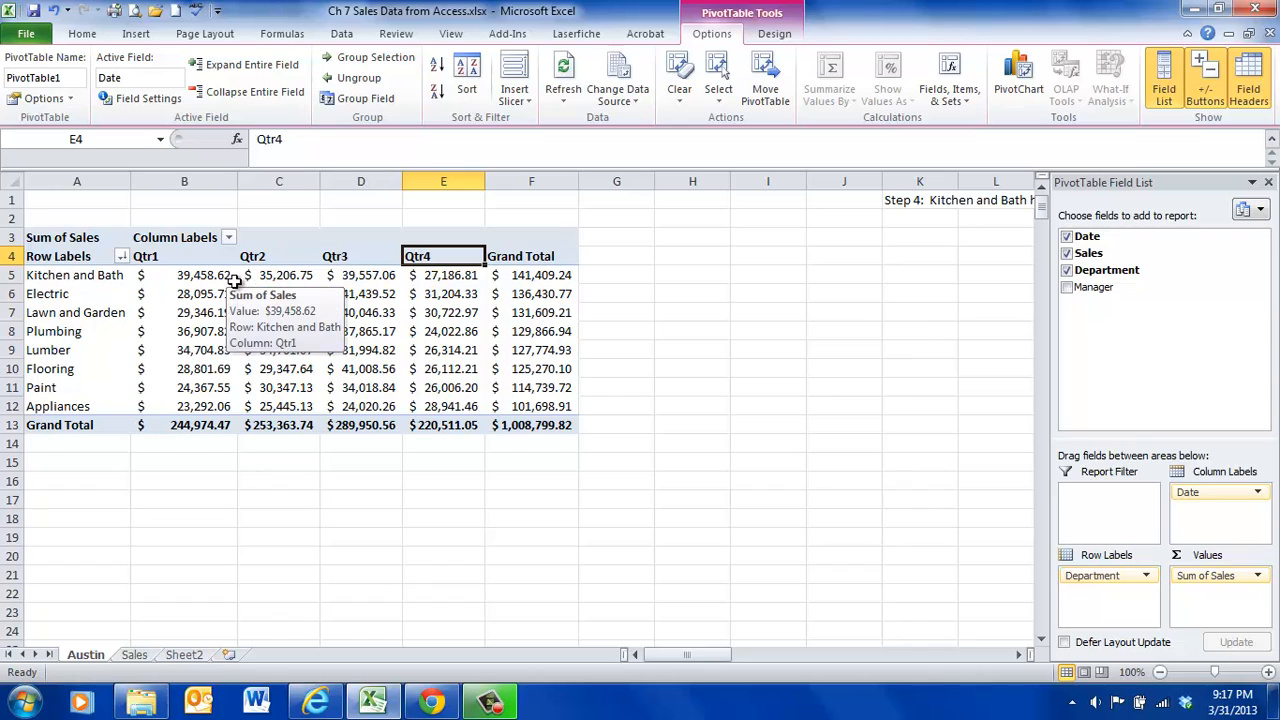
pyautogui.moveTo(343, 290)
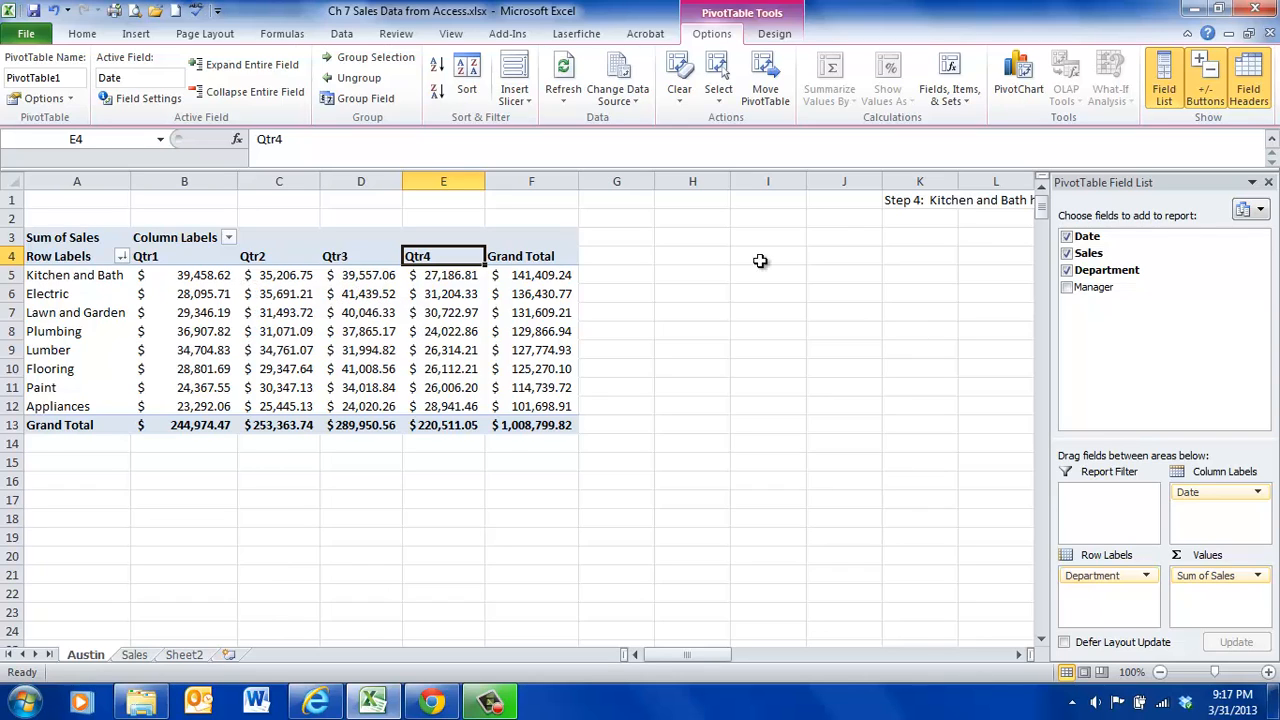
pyautogui.click(895, 222)
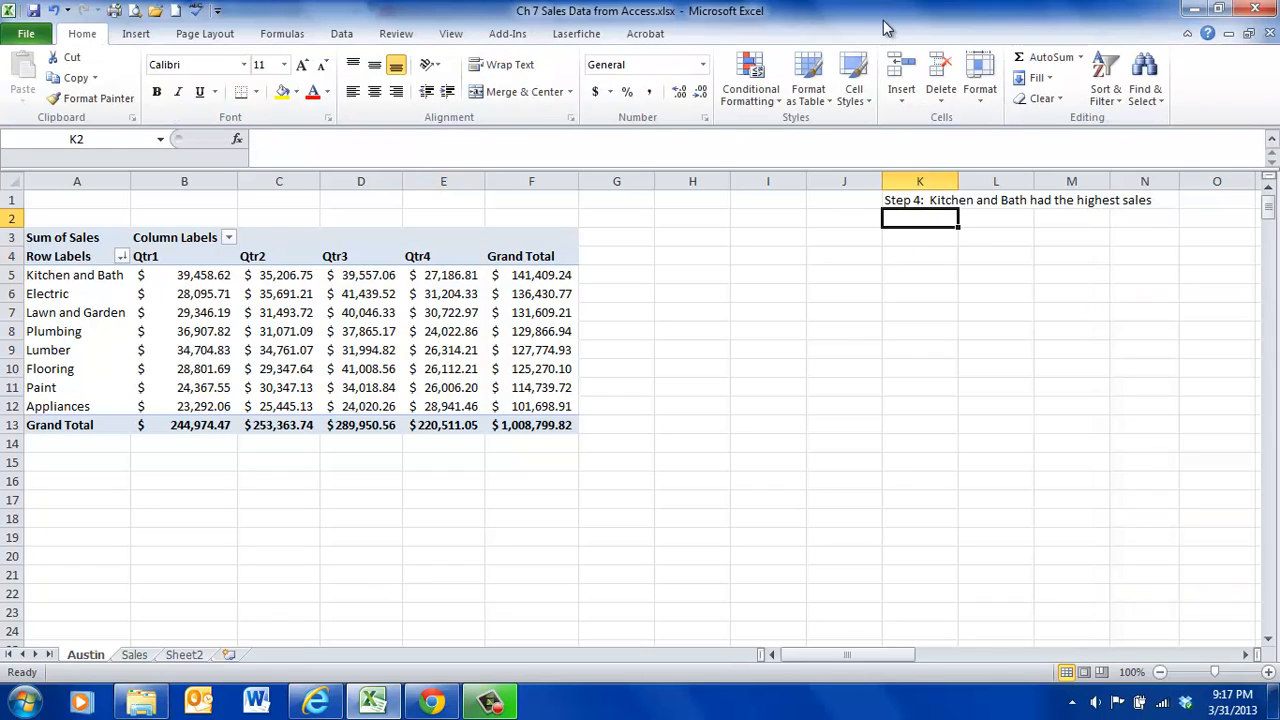
pyautogui.write('Step 5')
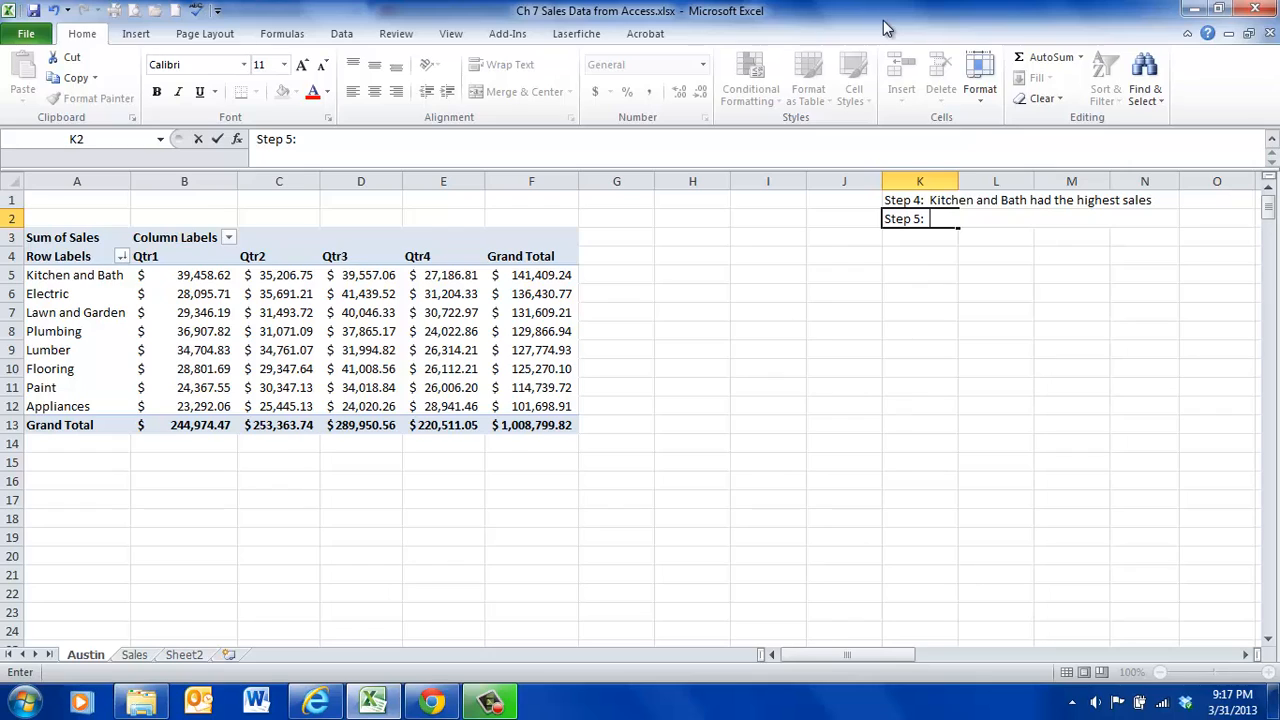
pyautogui.write(':  Kitchen and Ba')
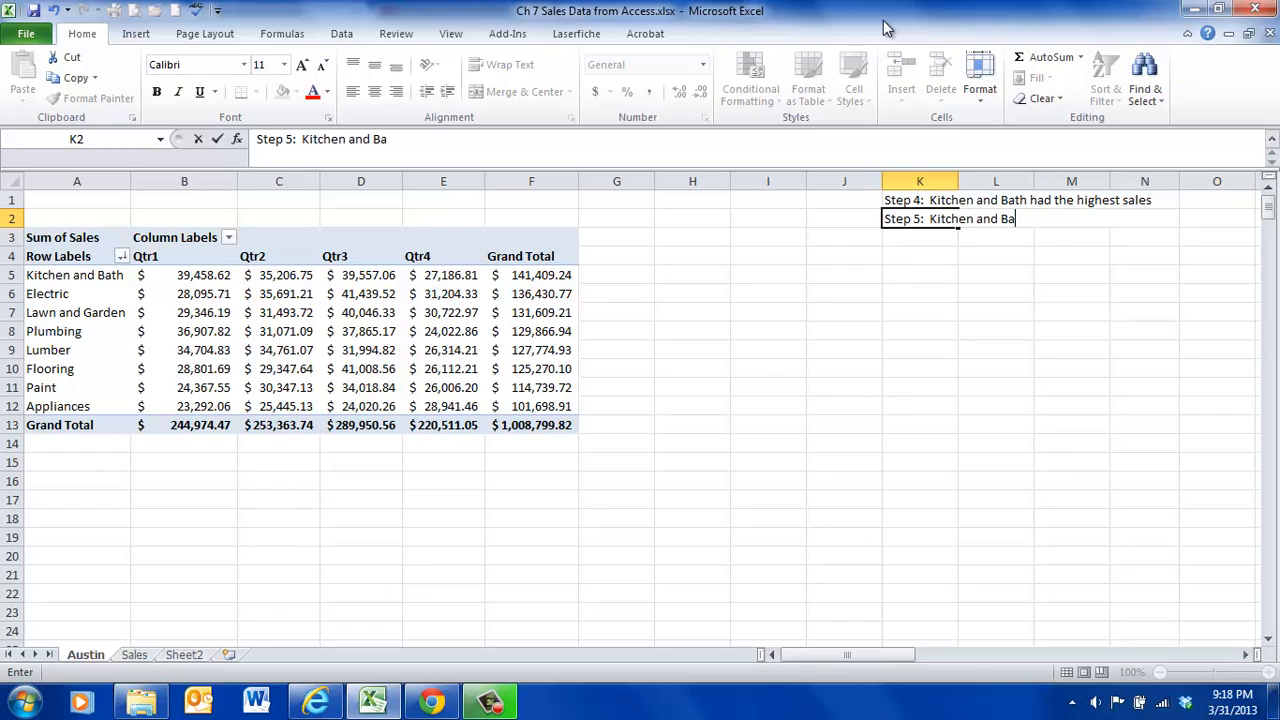
pyautogui.write("th's highest qua")
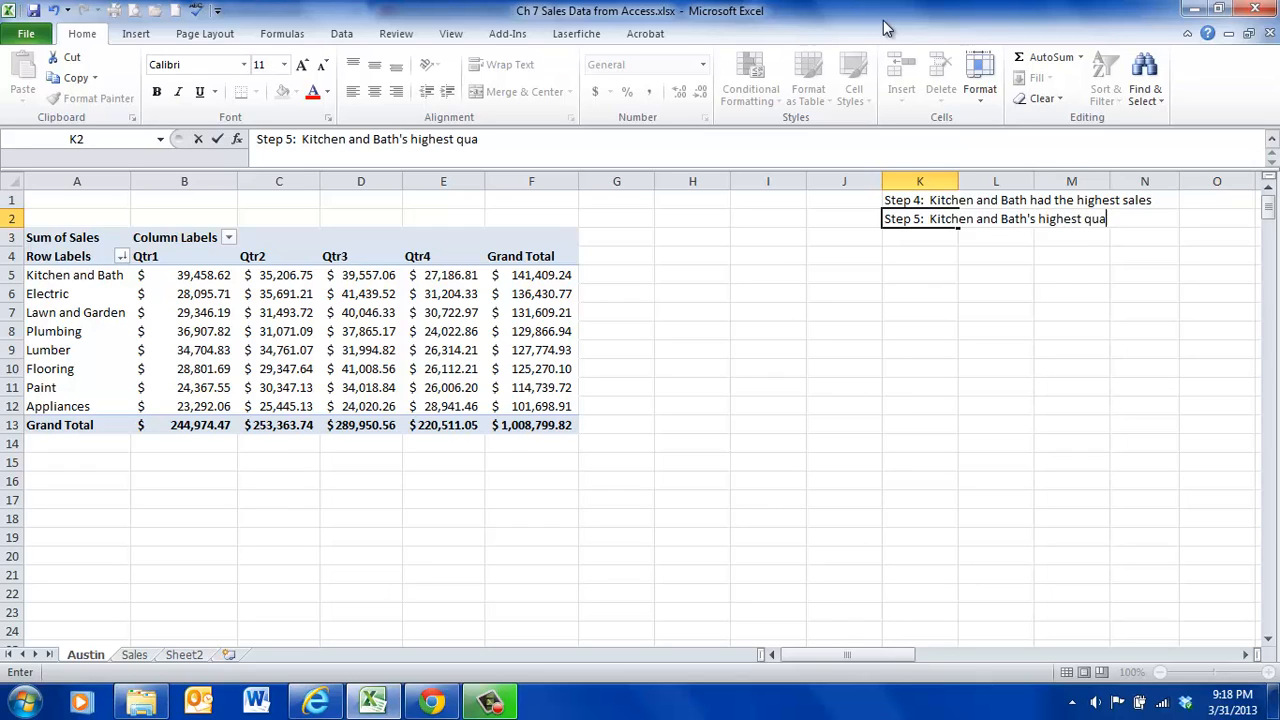
pyautogui.write('rter was in Quarter 3')
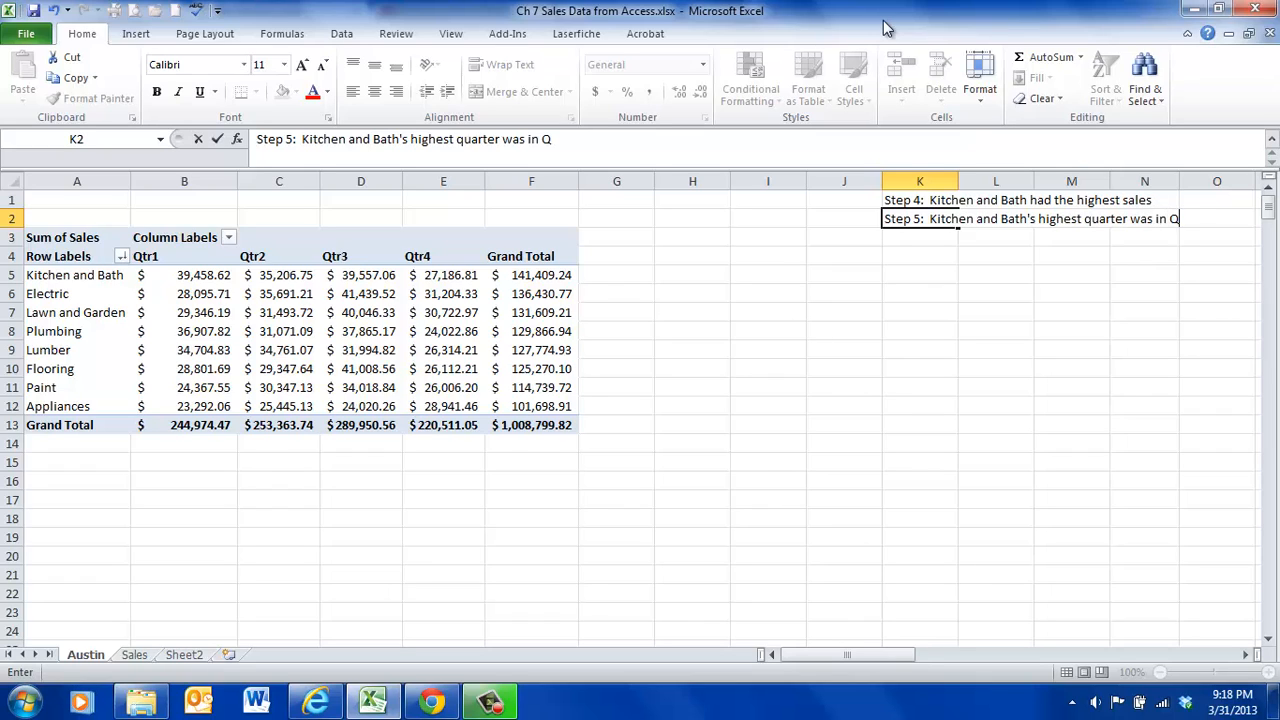
pyautogui.press('Return')
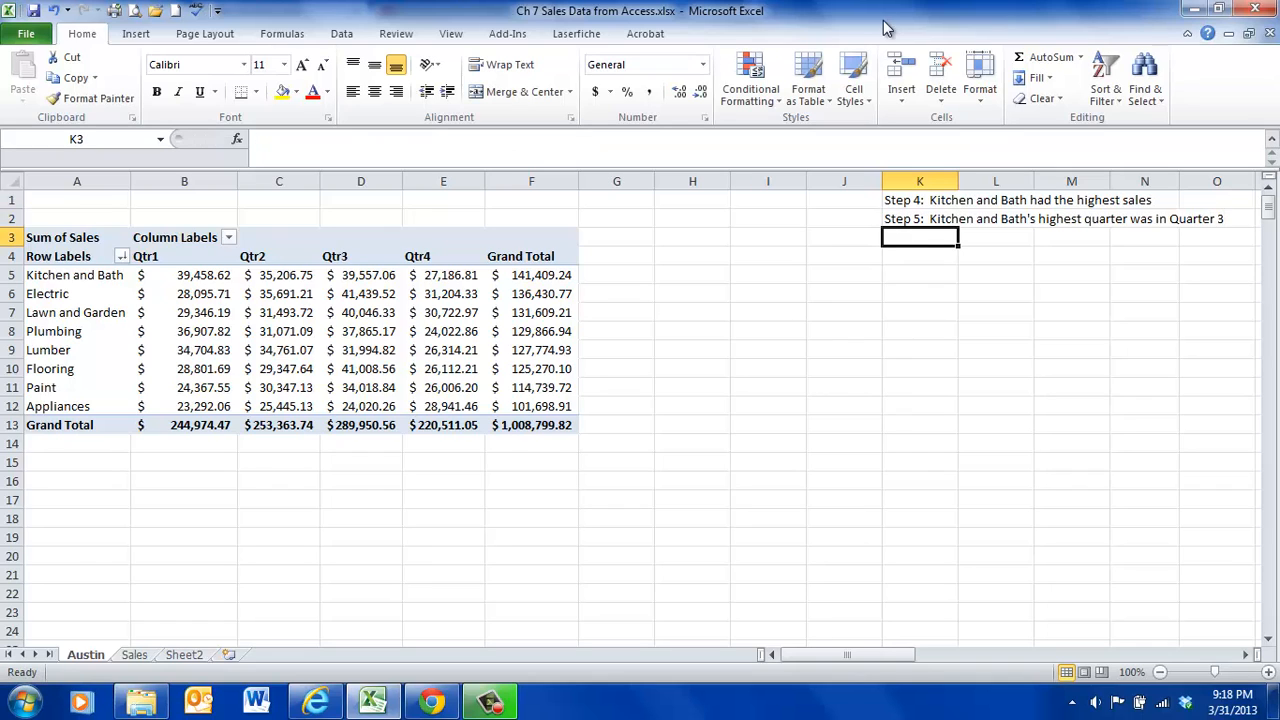
# - Add the Manager field to the PivotTable's row labels beneath Department
pyautogui.click(340, 349)
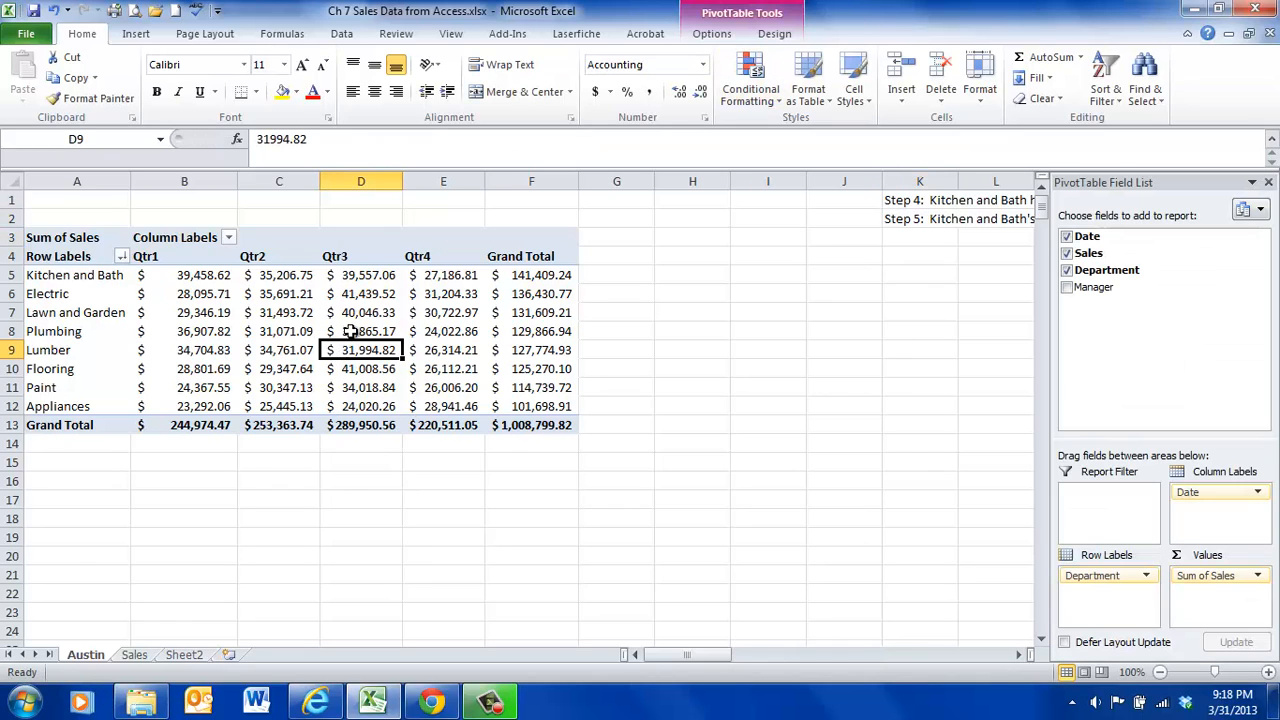
pyautogui.moveTo(349, 329)
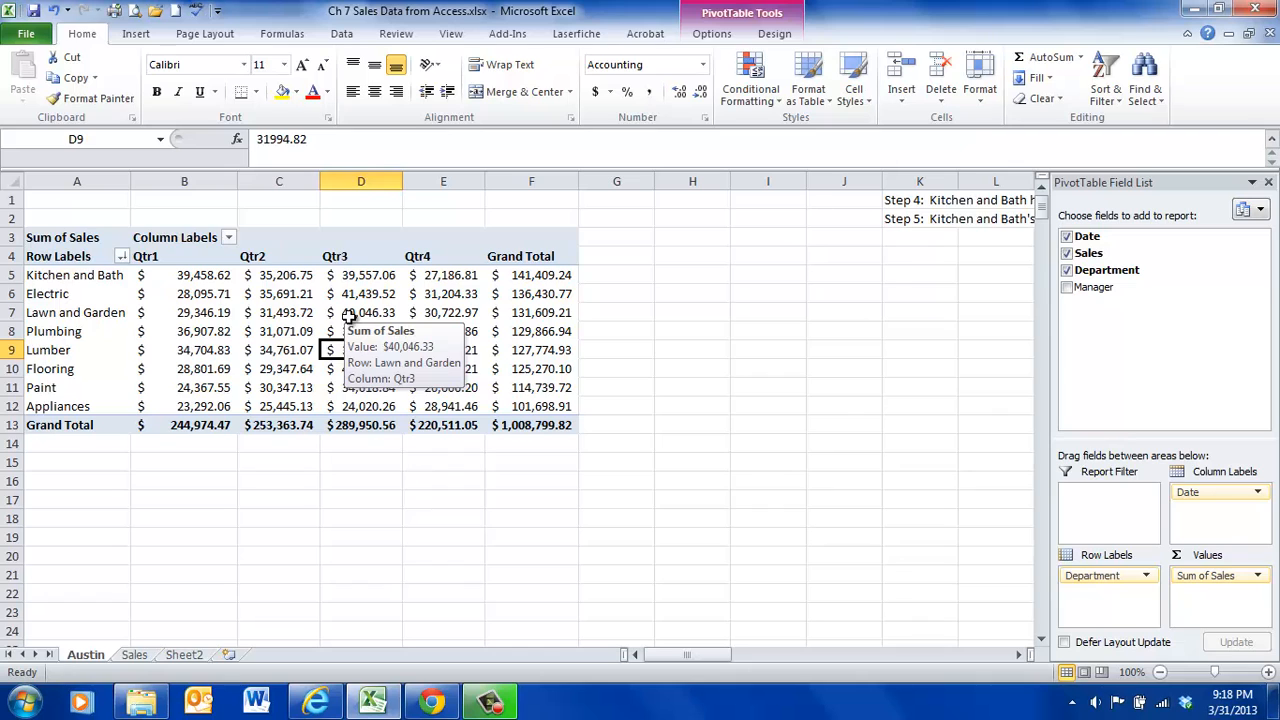
pyautogui.click(1067, 288)
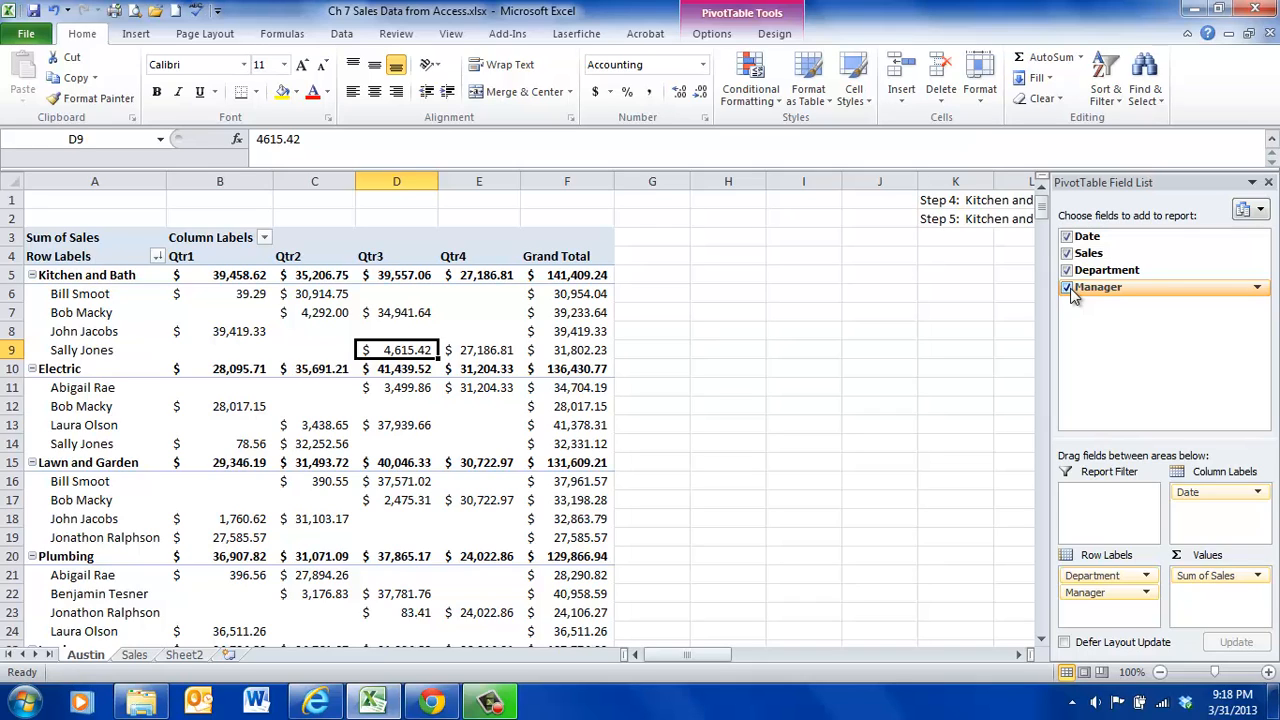
# - Sort the managers within each department by Grand Total from largest to smallest
pyautogui.click(567, 331)
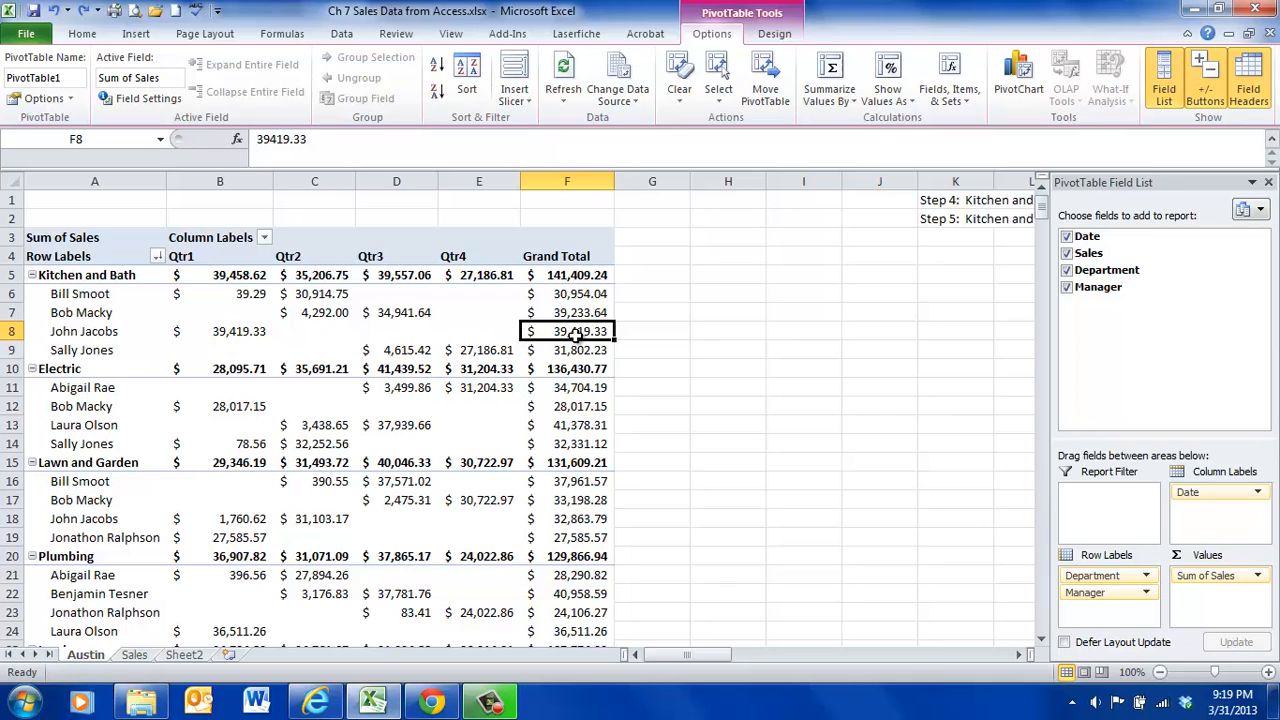
pyautogui.moveTo(578, 333)
pyautogui.click(438, 95)
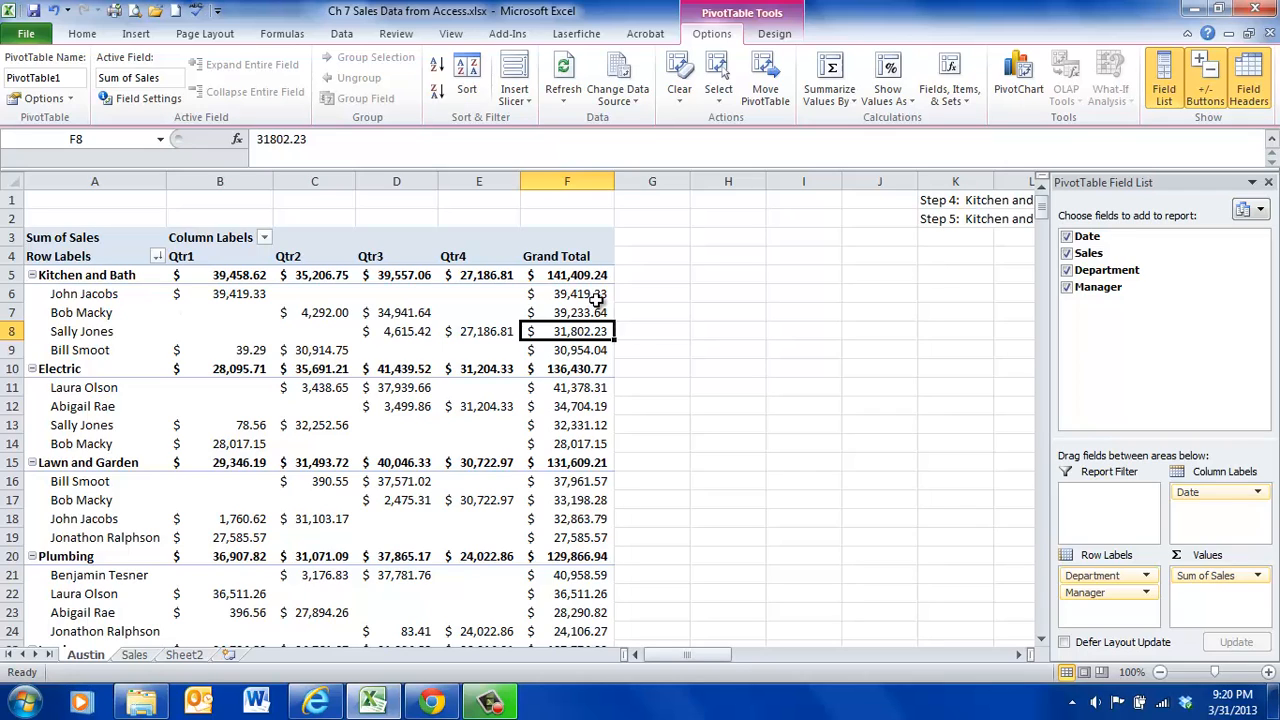
pyautogui.moveTo(596, 300)
pyautogui.moveTo(551, 404)
# - Show all of the PivotTable's subtotals at the bottom of each department group
pyautogui.click(774, 34)
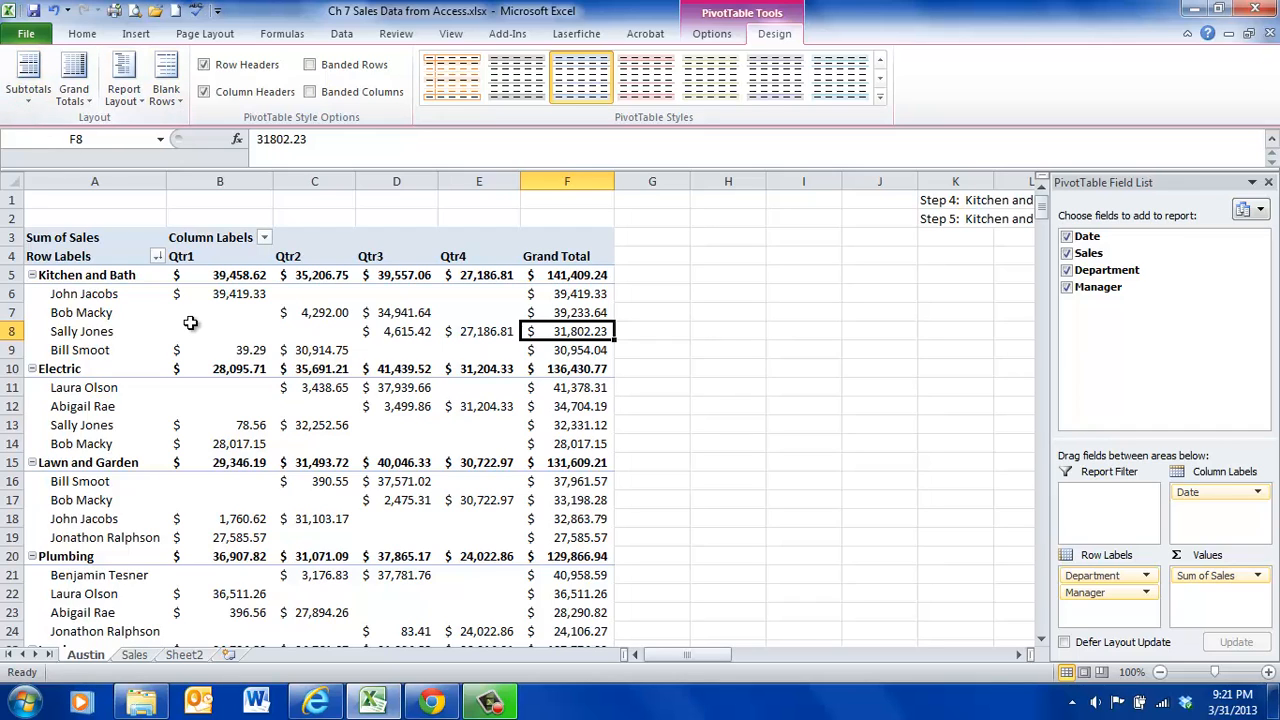
pyautogui.click(31, 97)
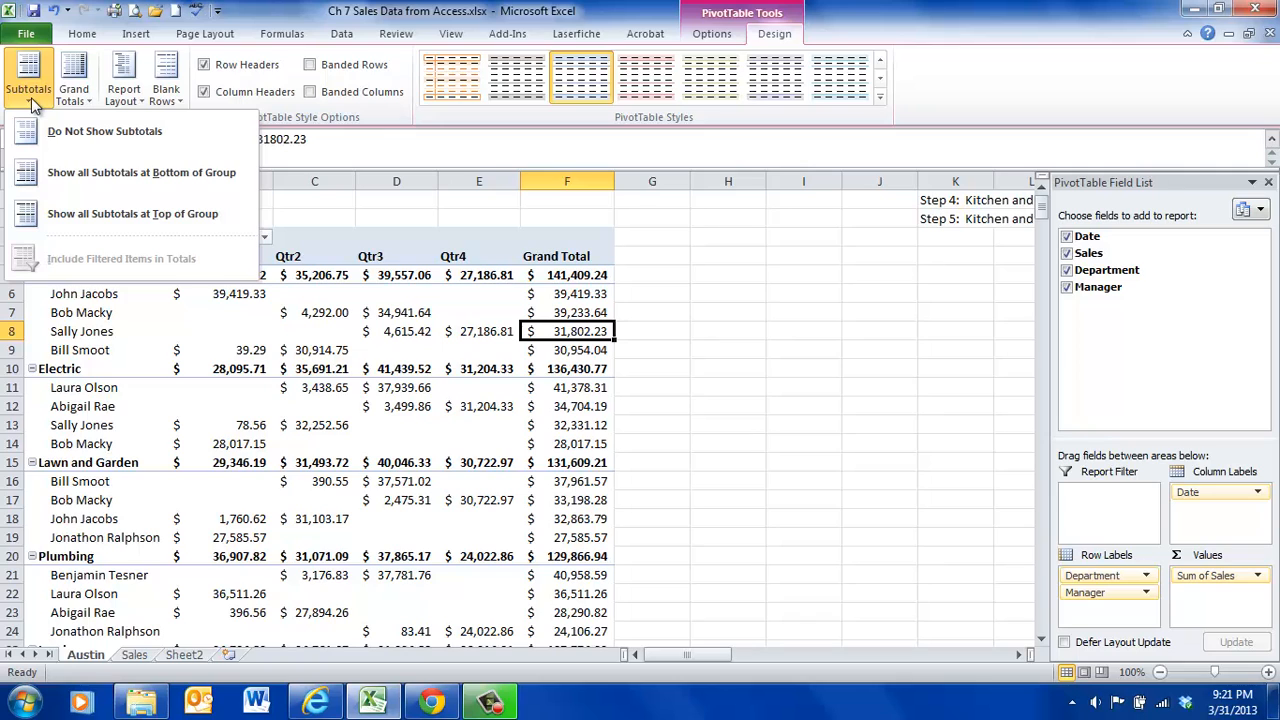
pyautogui.click(31, 100)
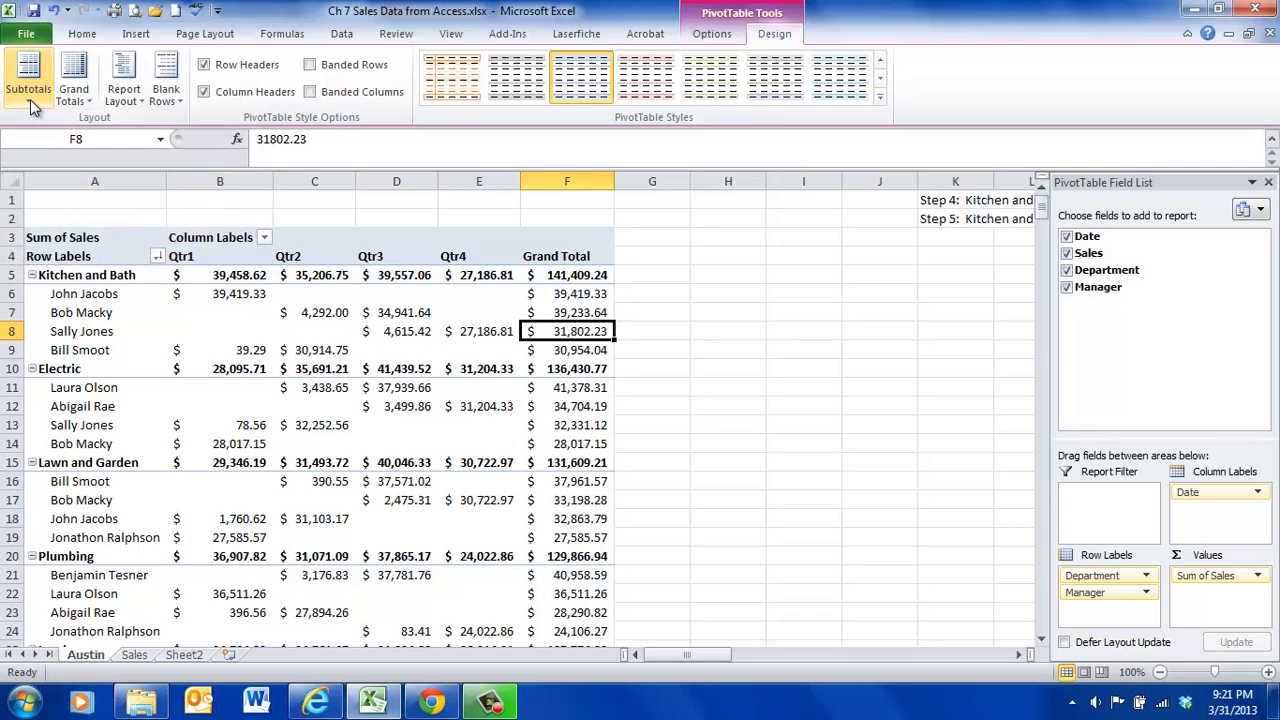
pyautogui.click(31, 100)
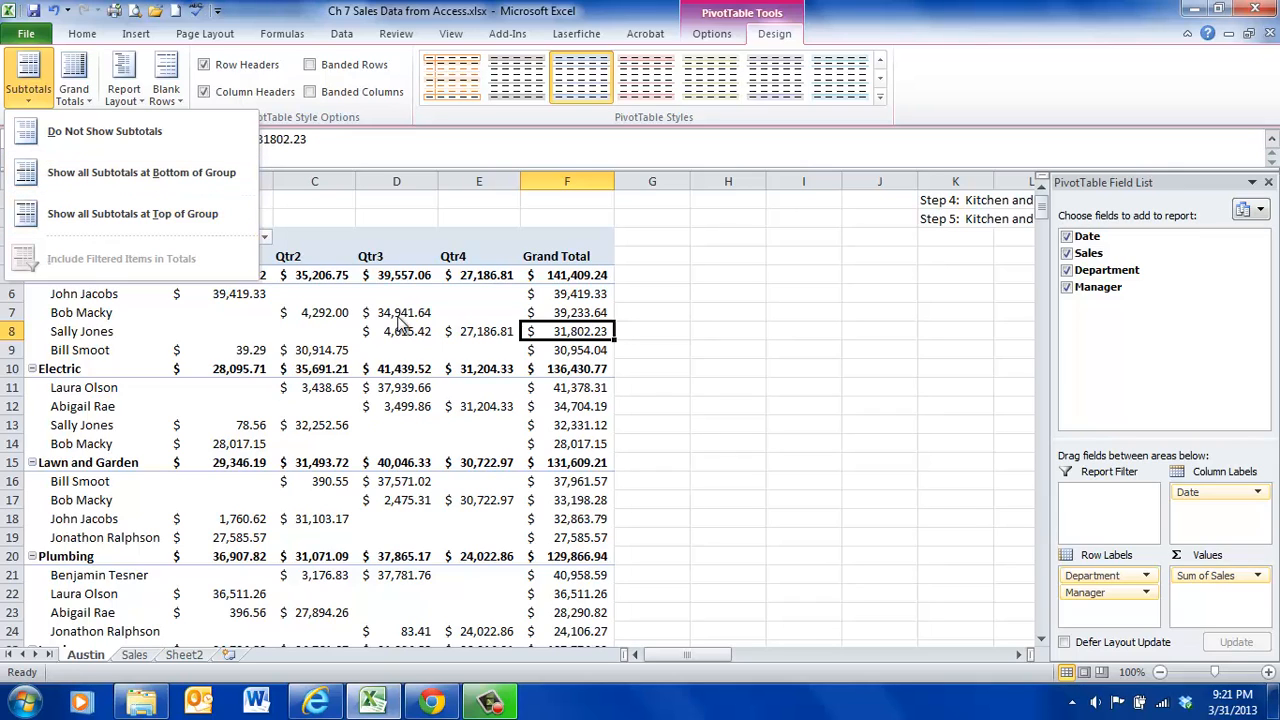
pyautogui.click(132, 181)
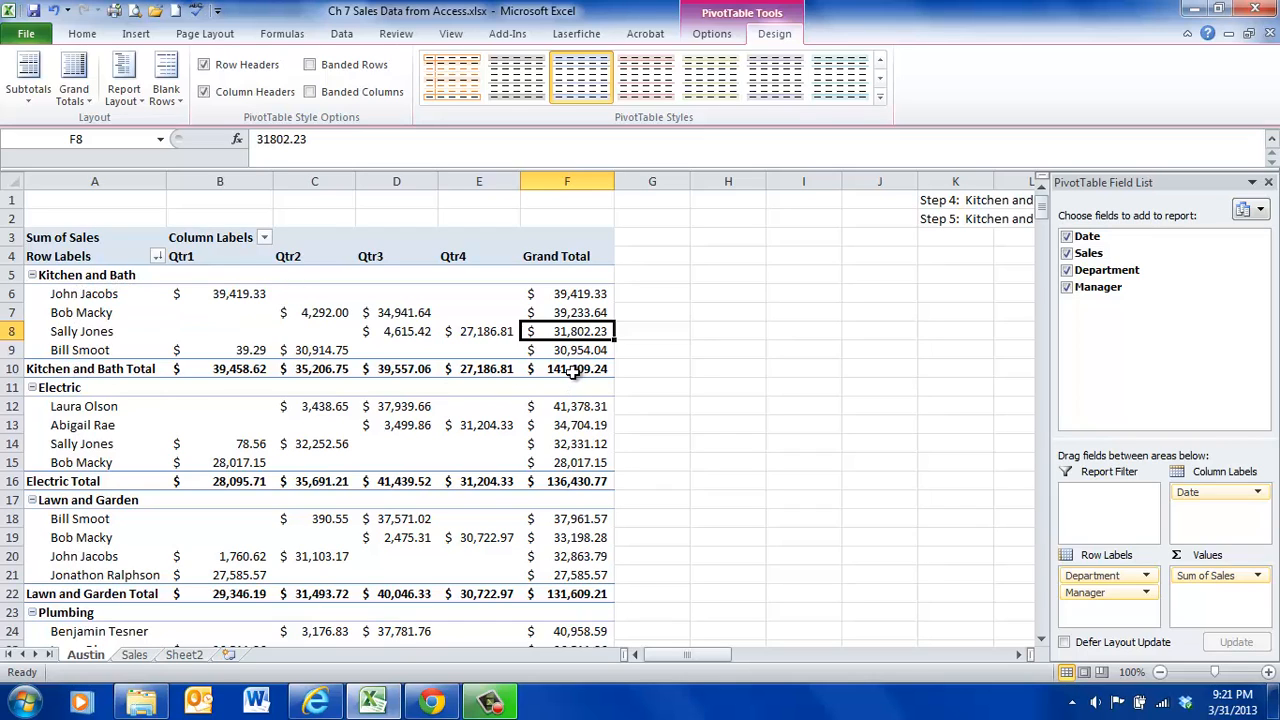
pyautogui.moveTo(574, 371)
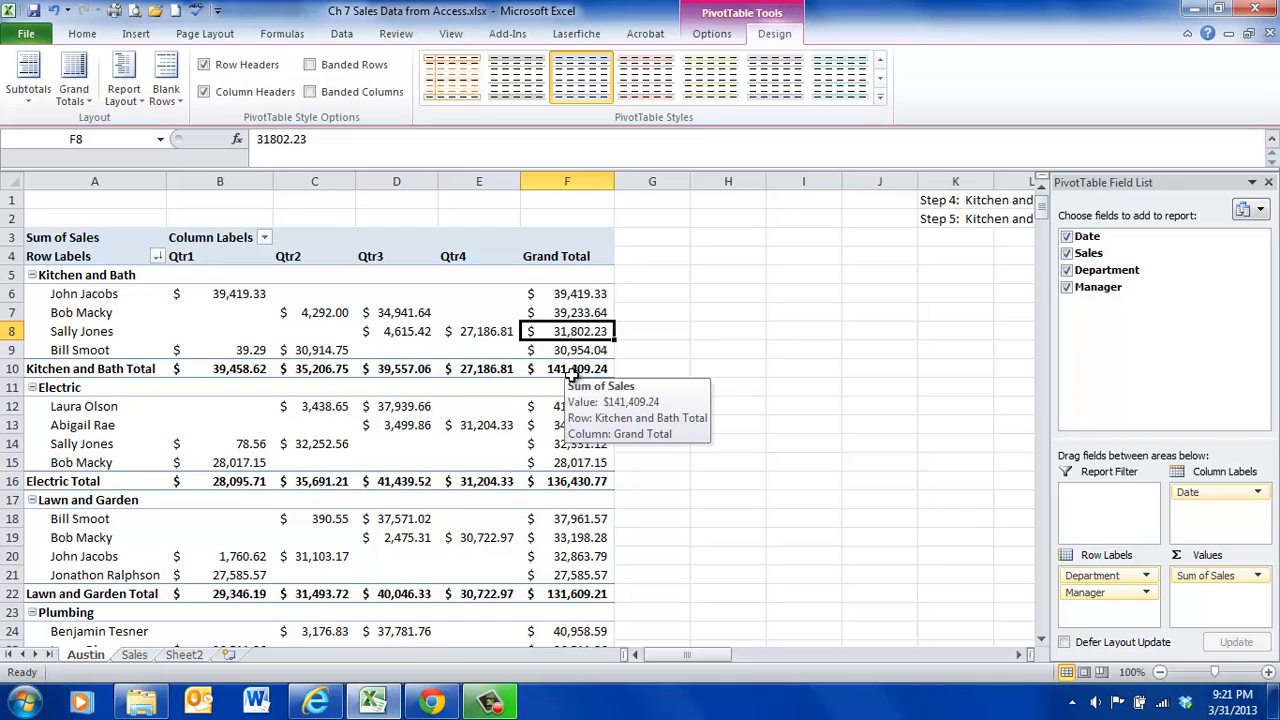
pyautogui.moveTo(561, 484)
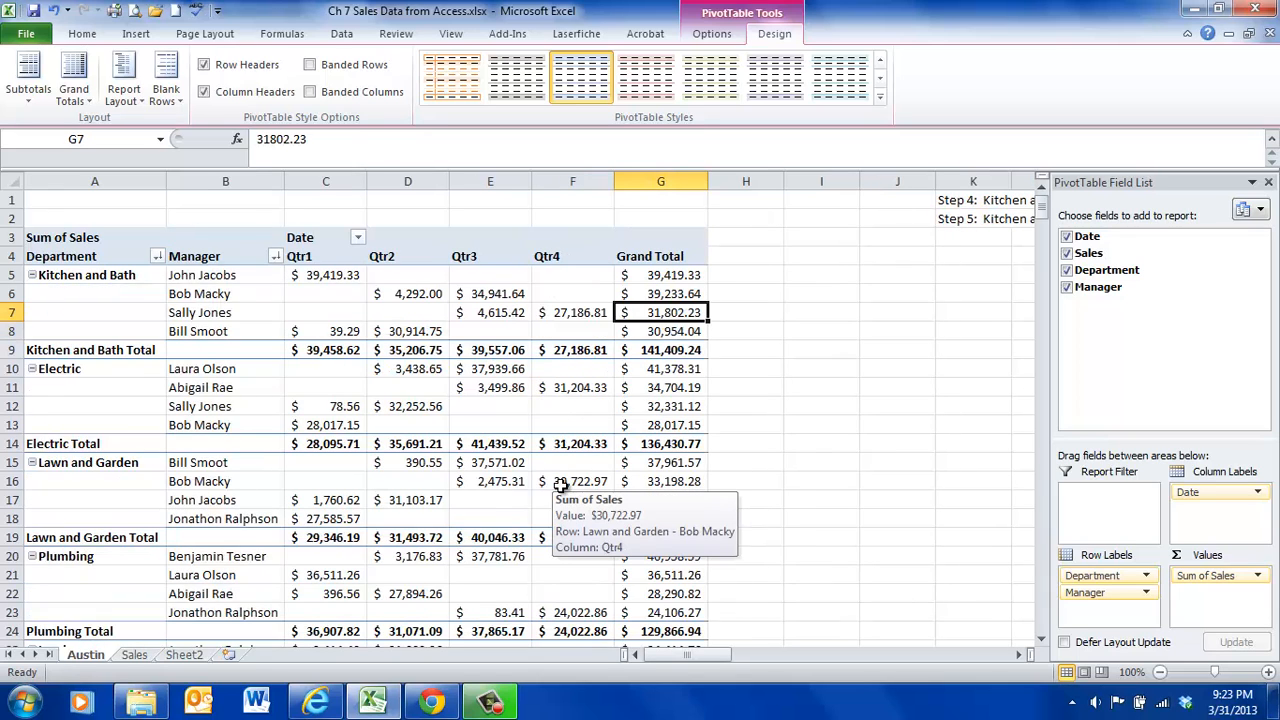
# - Try the compact form and the outline form as the PivotTable's report layout
pyautogui.click(124, 95)
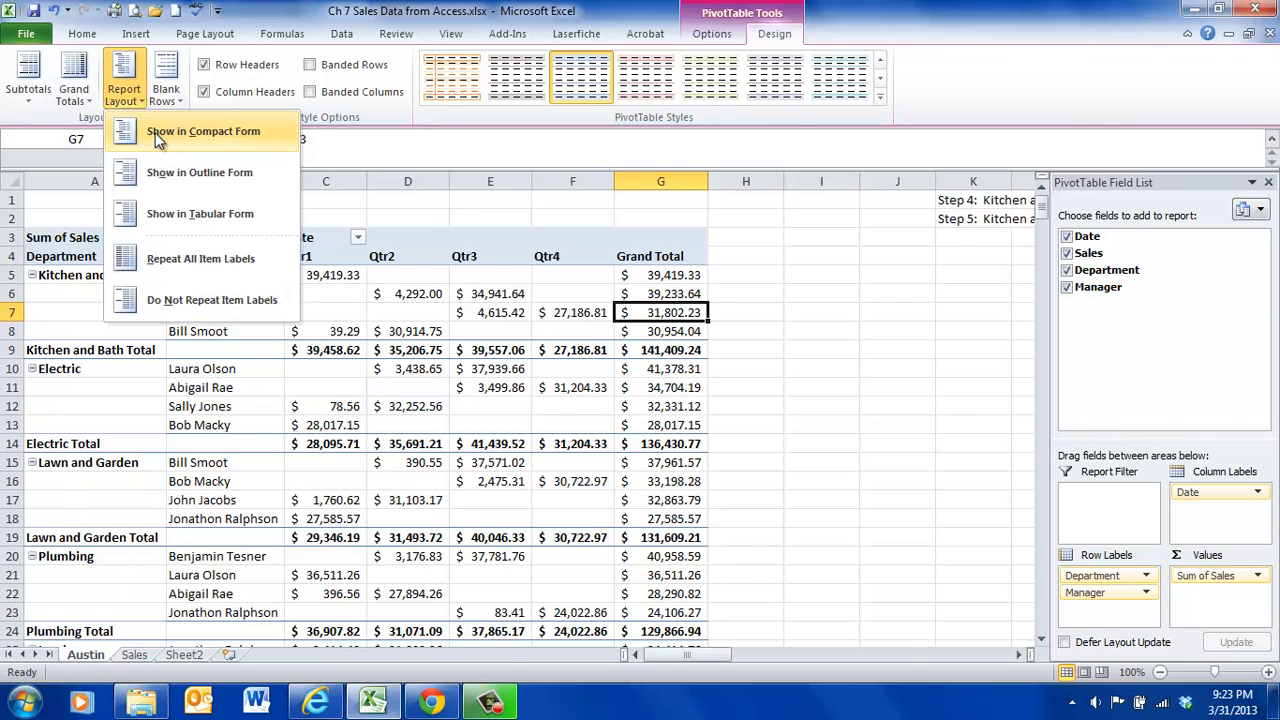
pyautogui.click(157, 136)
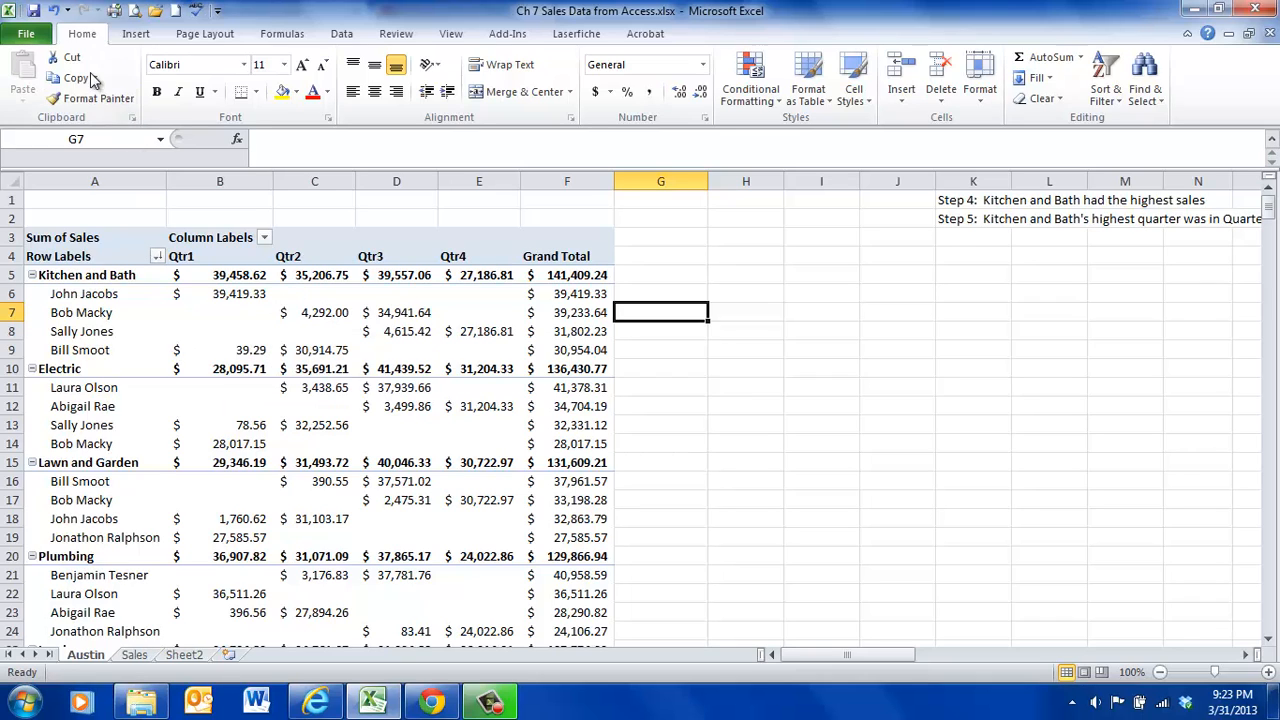
pyautogui.click(312, 348)
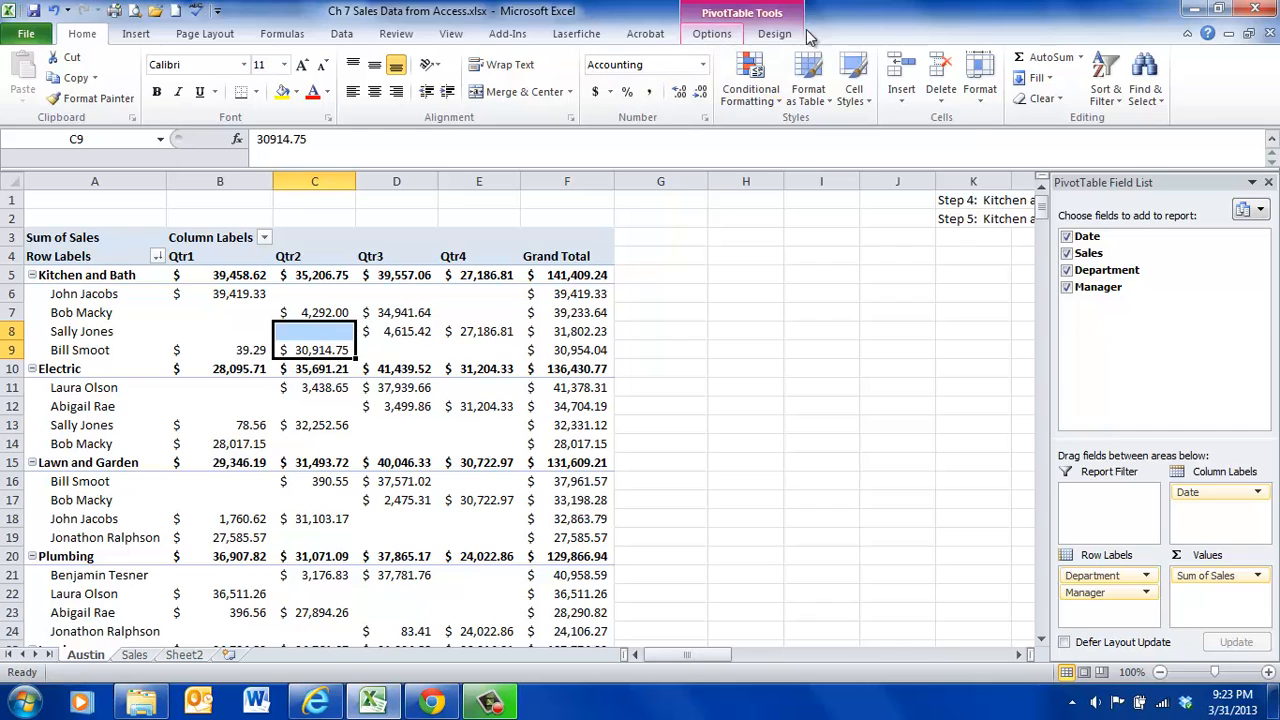
pyautogui.click(712, 33)
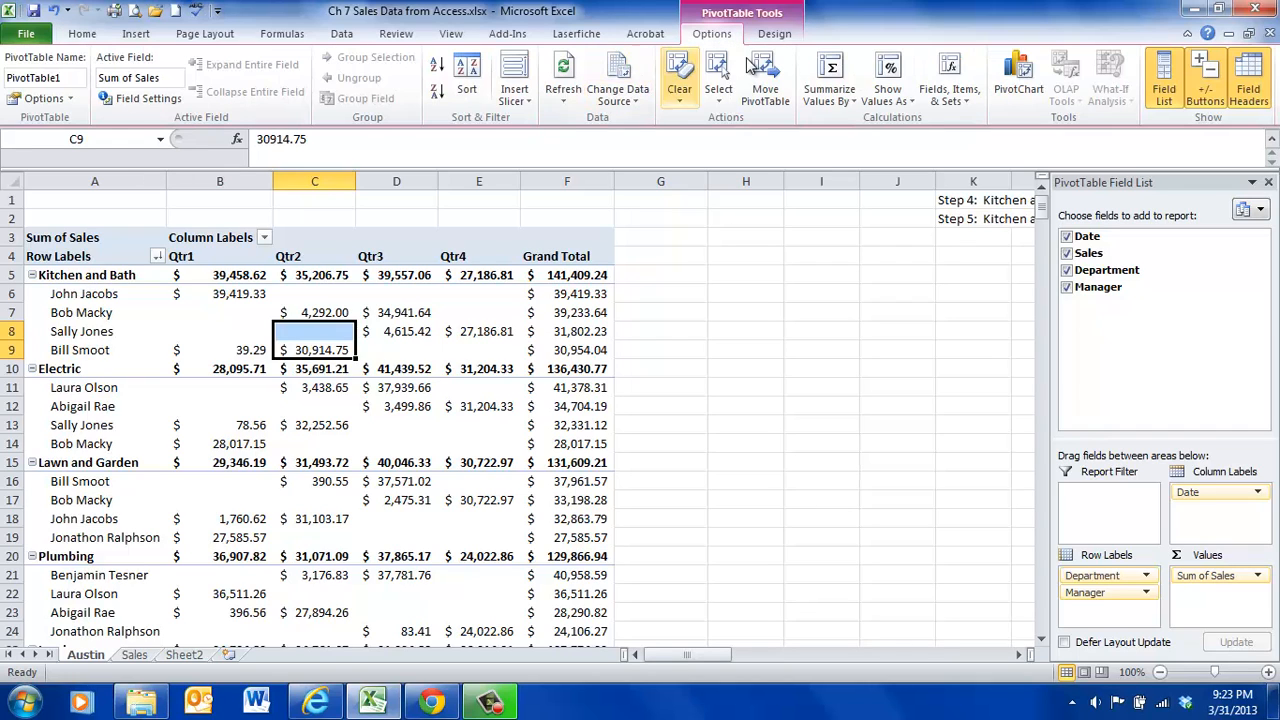
pyautogui.click(773, 36)
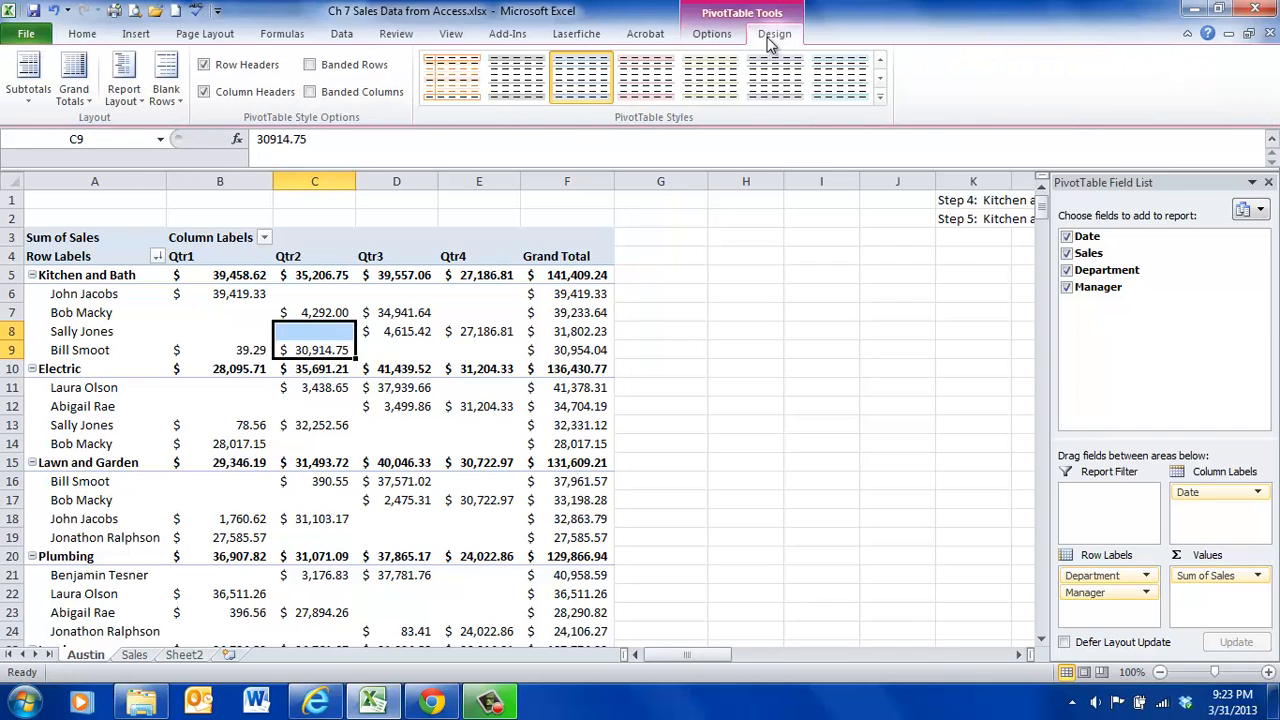
pyautogui.click(138, 101)
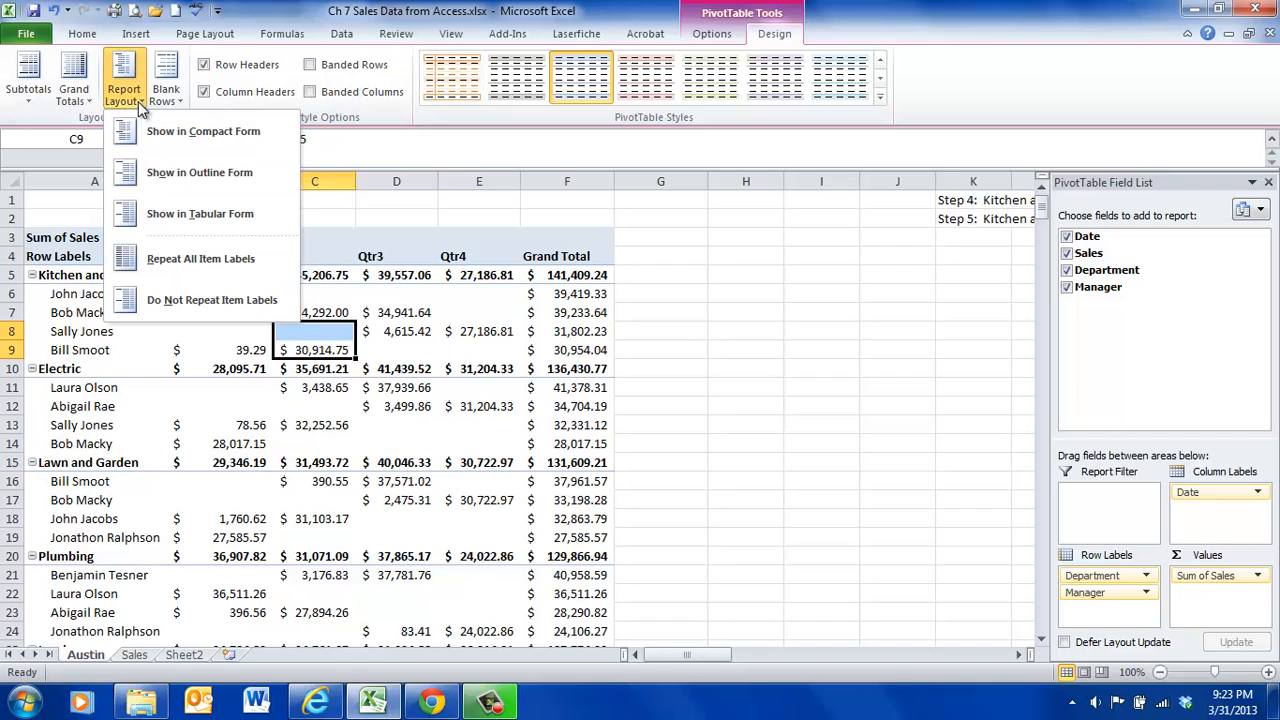
pyautogui.click(153, 174)
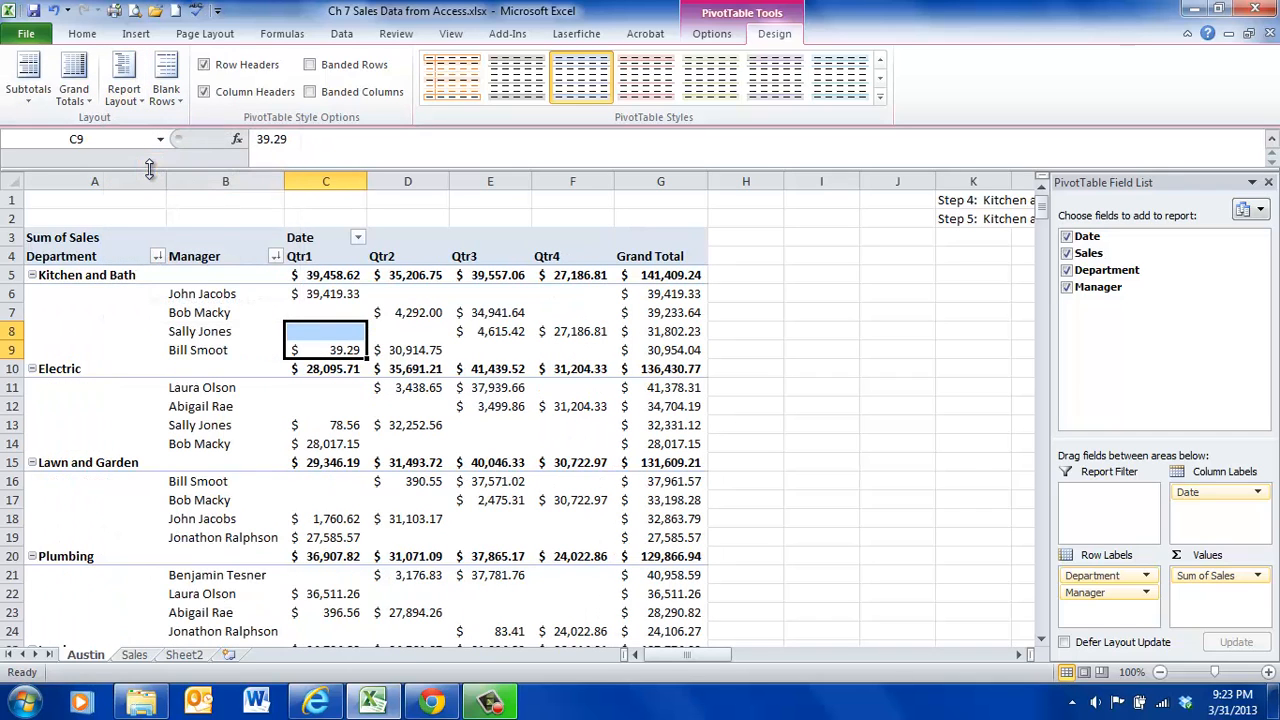
# - Set the PivotTable's report layout to tabular form
pyautogui.click(138, 100)
pyautogui.click(168, 214)
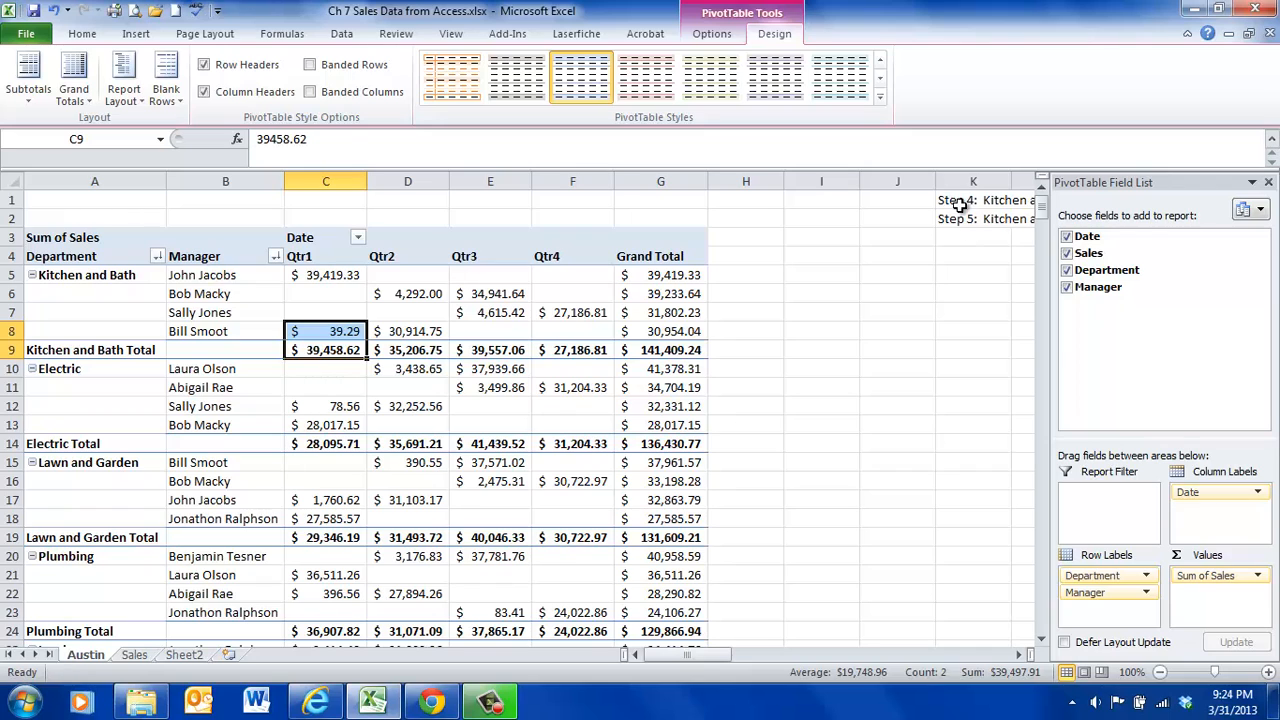
# - Move the two notes to I1:I2 and enter "Step 6: Kitchen and Bath:", the department's top manager's name and "Quarter 1" in I3
pyautogui.moveTo(954, 205); pyautogui.dragTo(812, 240)
pyautogui.click(824, 244)
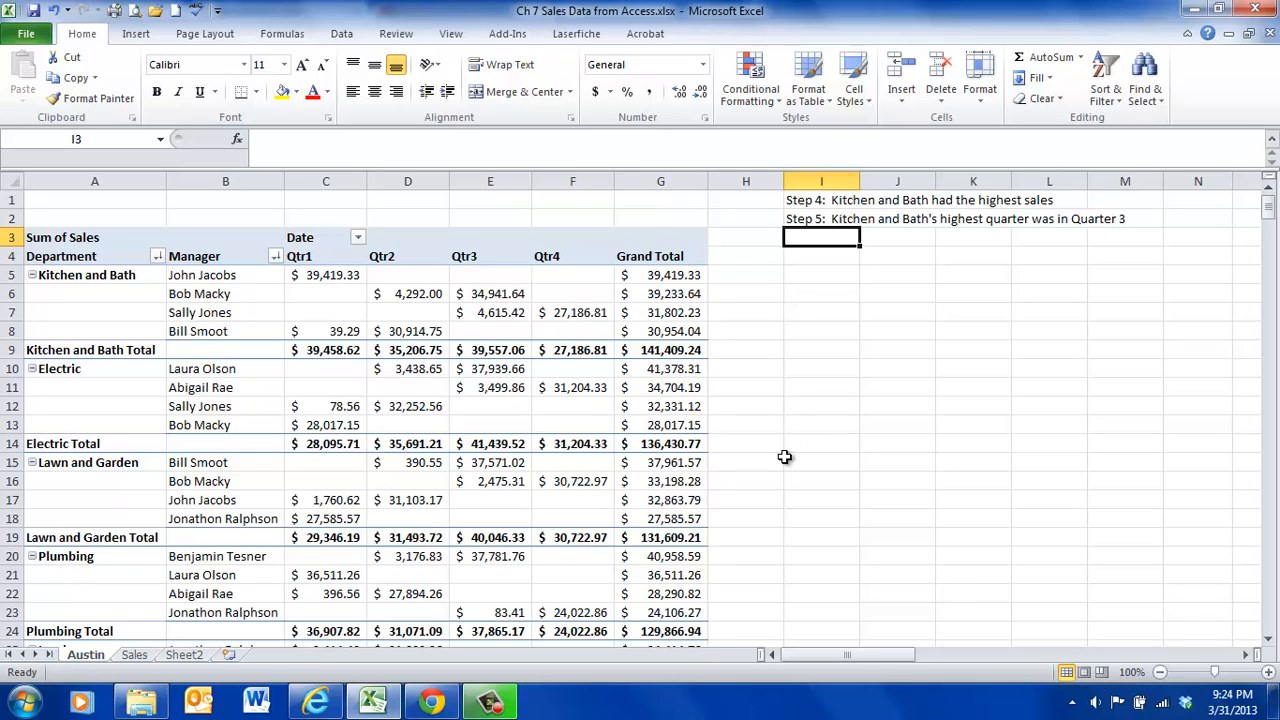
pyautogui.write('Step 6:')
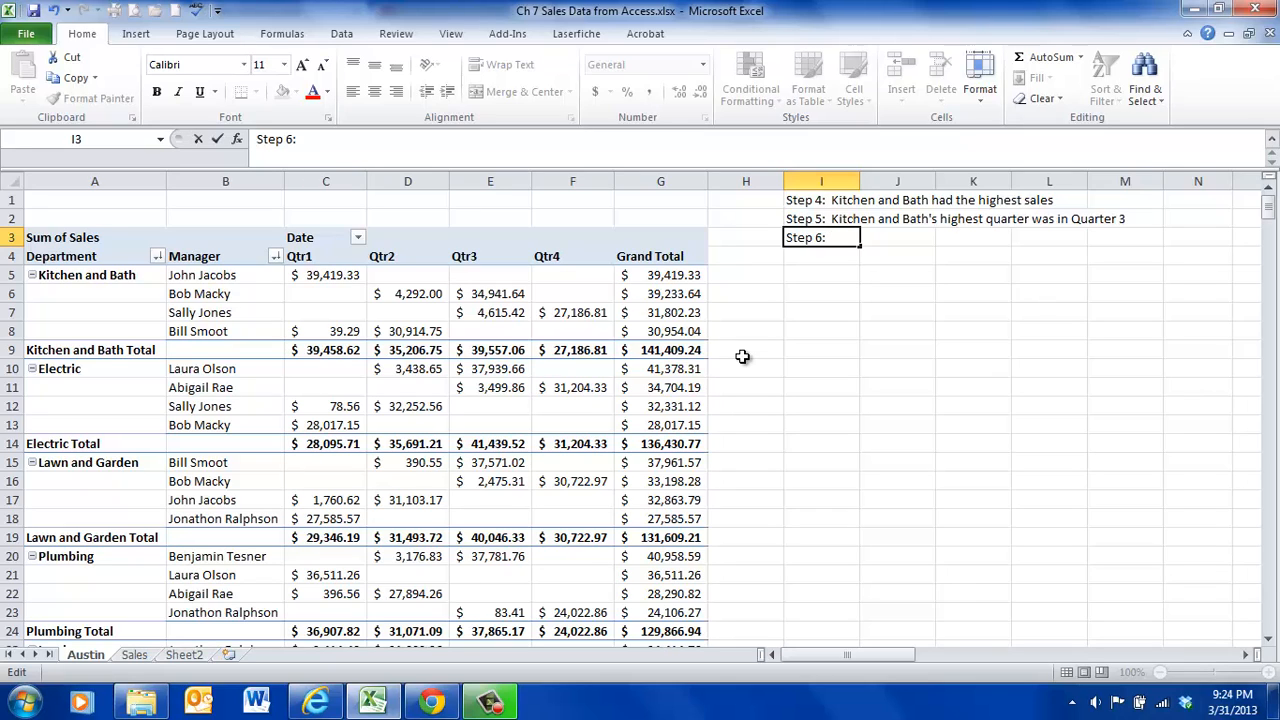
pyautogui.write('Kitchen and Bathg')
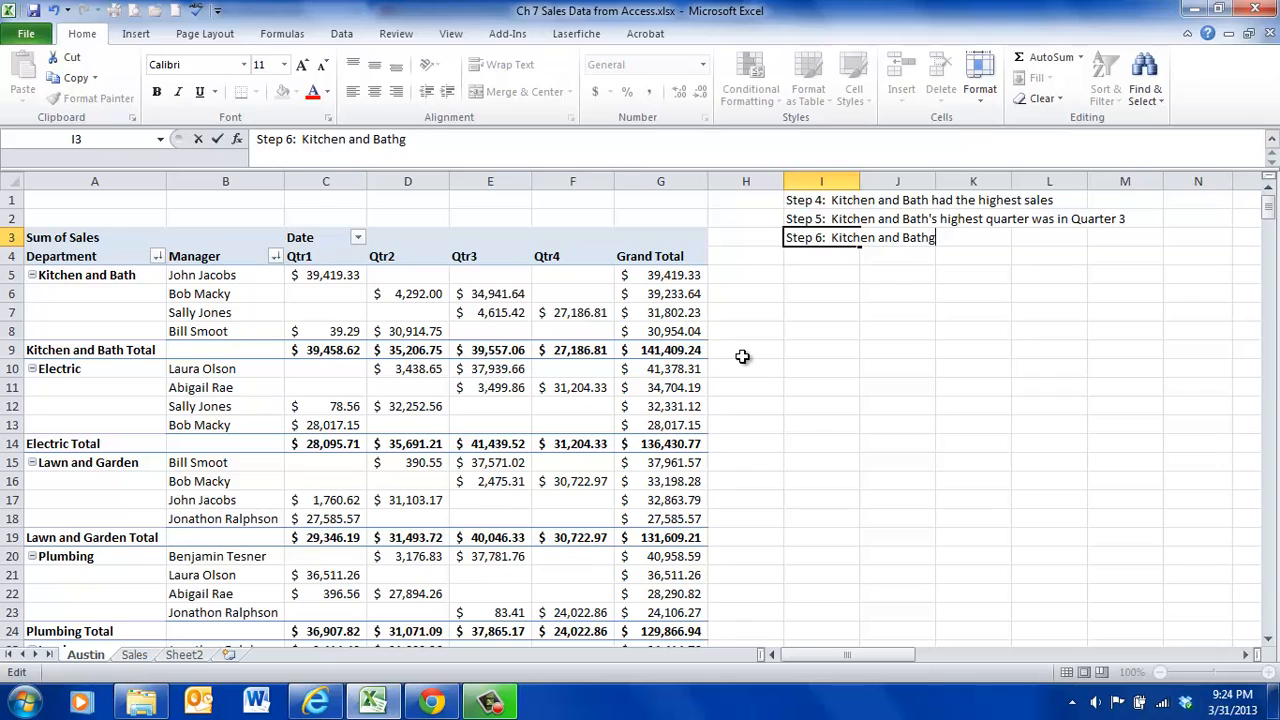
pyautogui.press('BackSpace')
pyautogui.write(':  John Jacobs')
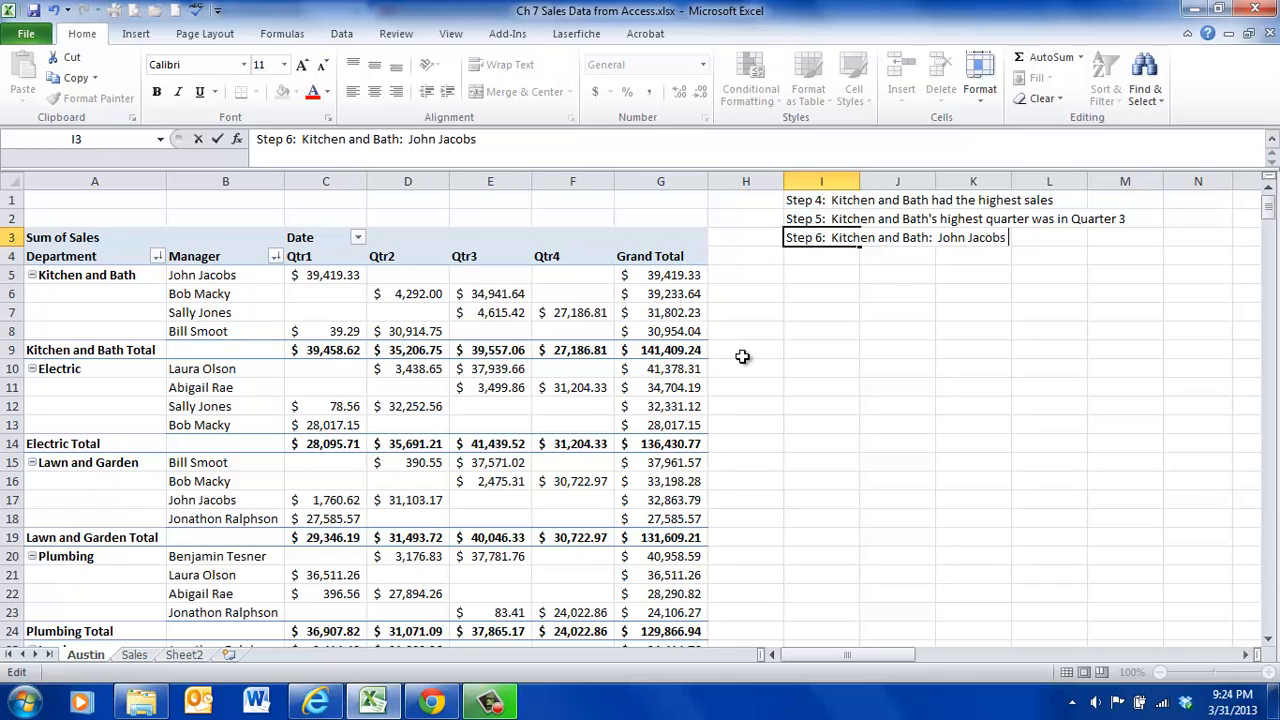
pyautogui.write(' Quarter 1')
pyautogui.press('Return')
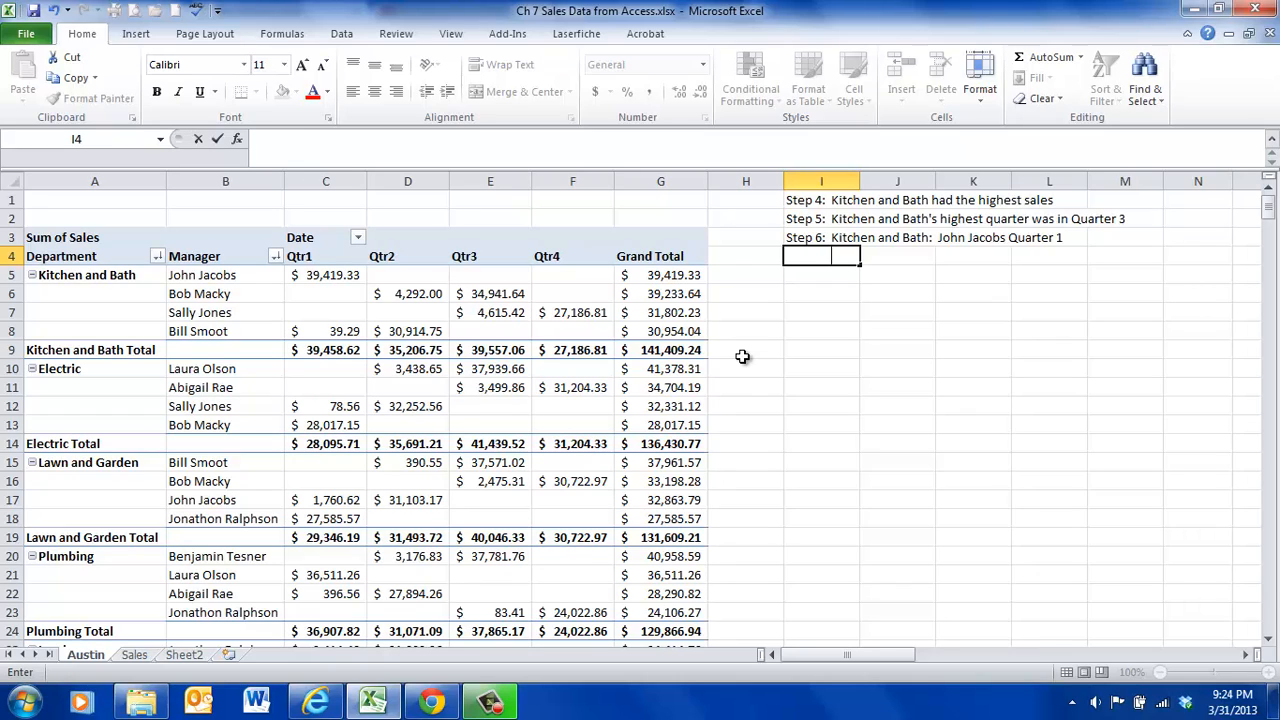
# - Enter "Electric:", the Electric department's top manager's name and "Quarter 3" in I4, indented under the Step 6 text
pyautogui.write('Electric:  Laura Olson')
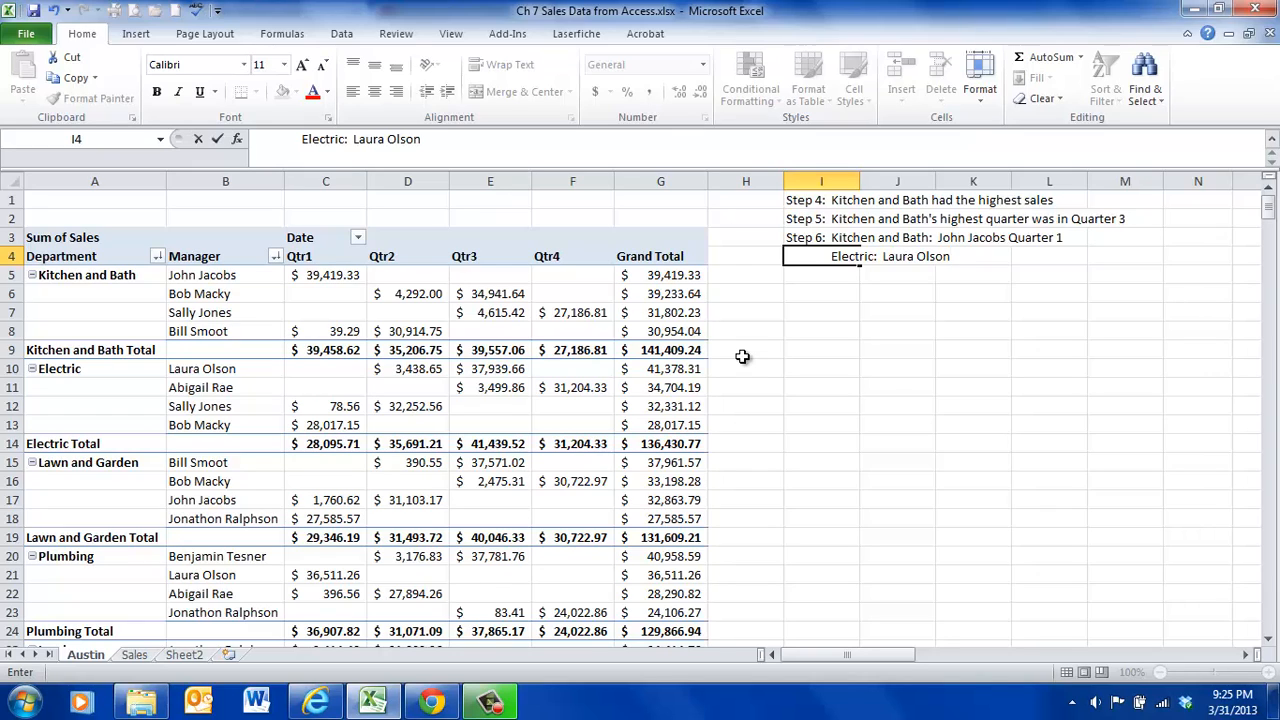
pyautogui.write(' Quarter 3')
pyautogui.press('Return')
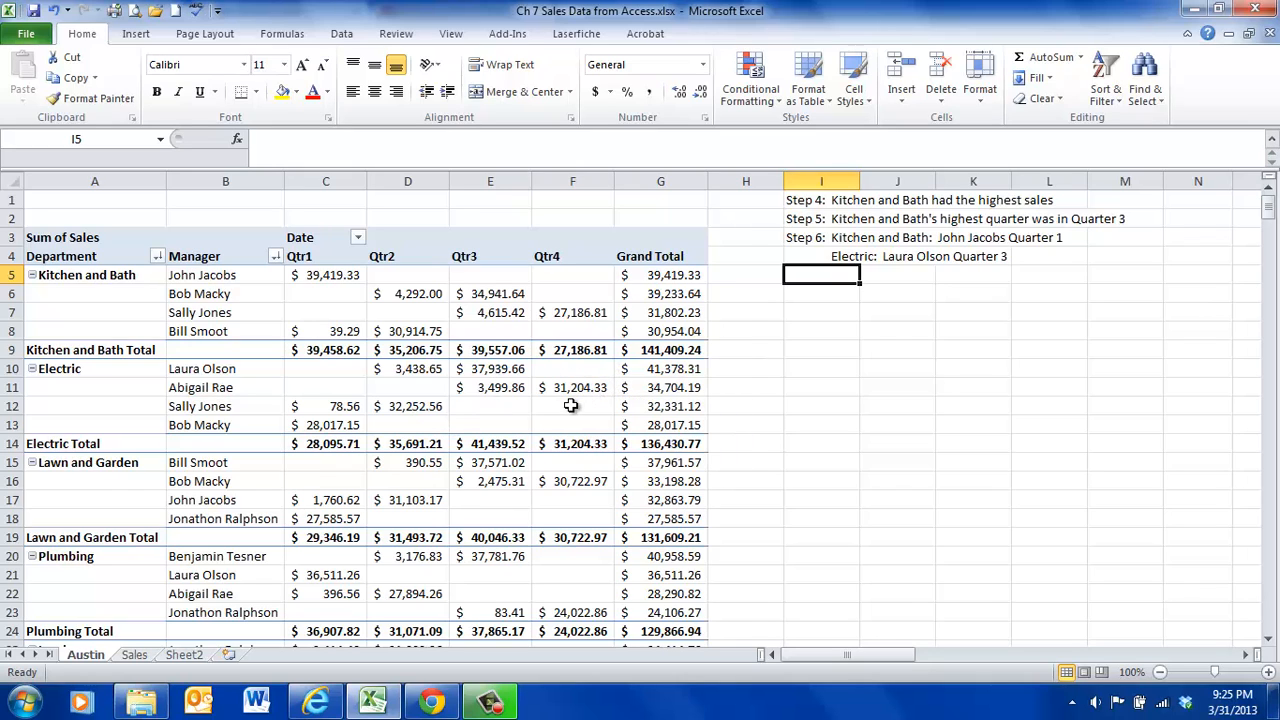
# - Move the Manager field above Department in the PivotTable's row labels
pyautogui.click(401, 372)
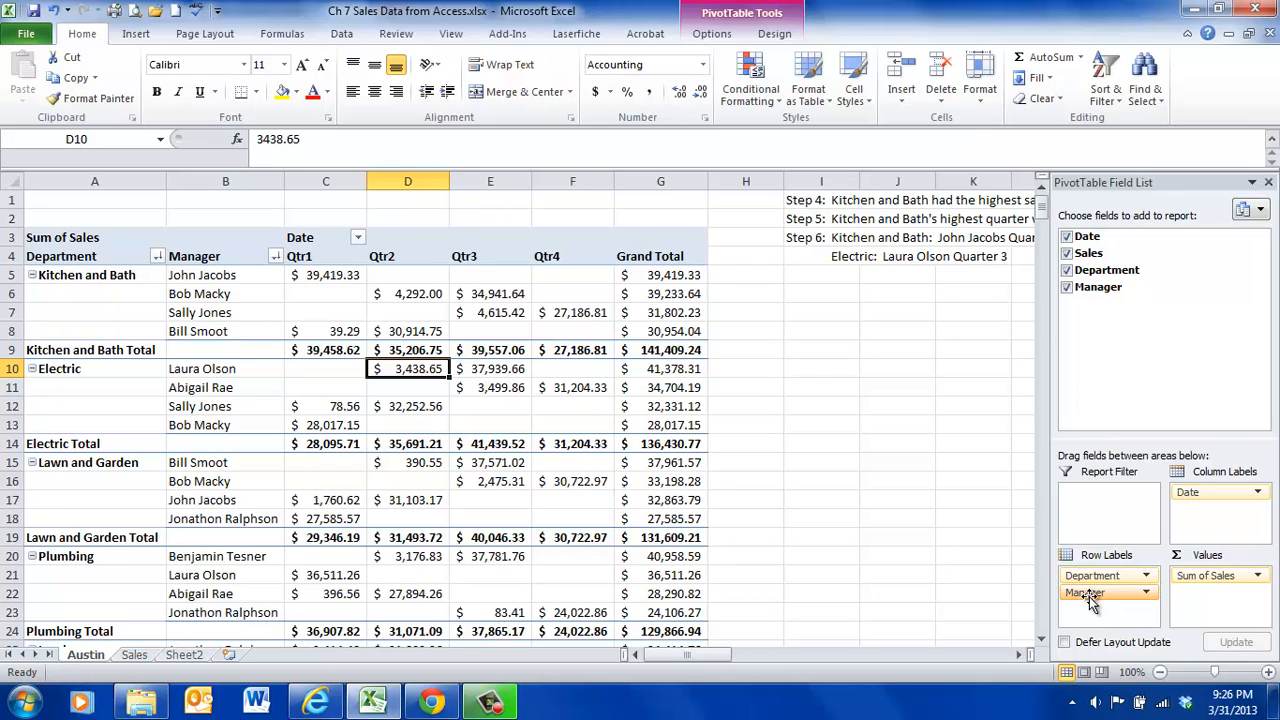
pyautogui.moveTo(1090, 598); pyautogui.dragTo(1090, 577)
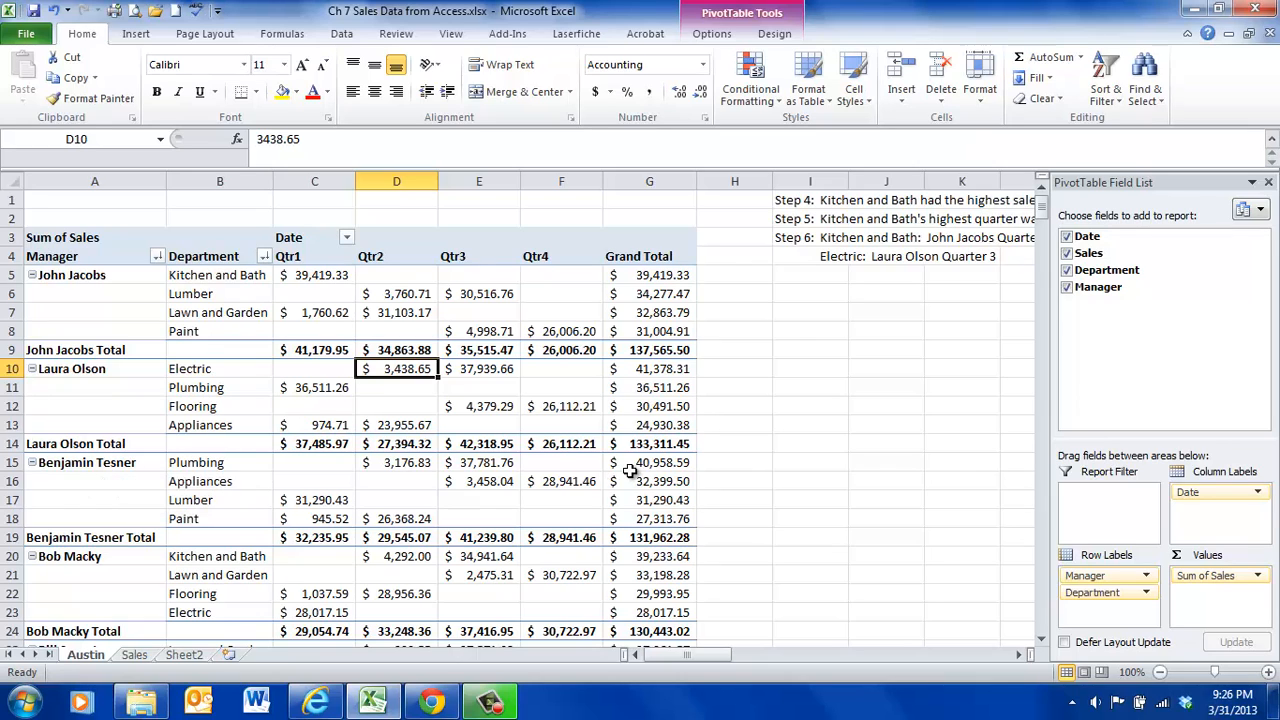
# - Enter "Step 7:", the first listed manager's name and "Kitchen and Bath" as that manager's top department in I5
pyautogui.moveTo(650, 472)
pyautogui.moveTo(576, 518)
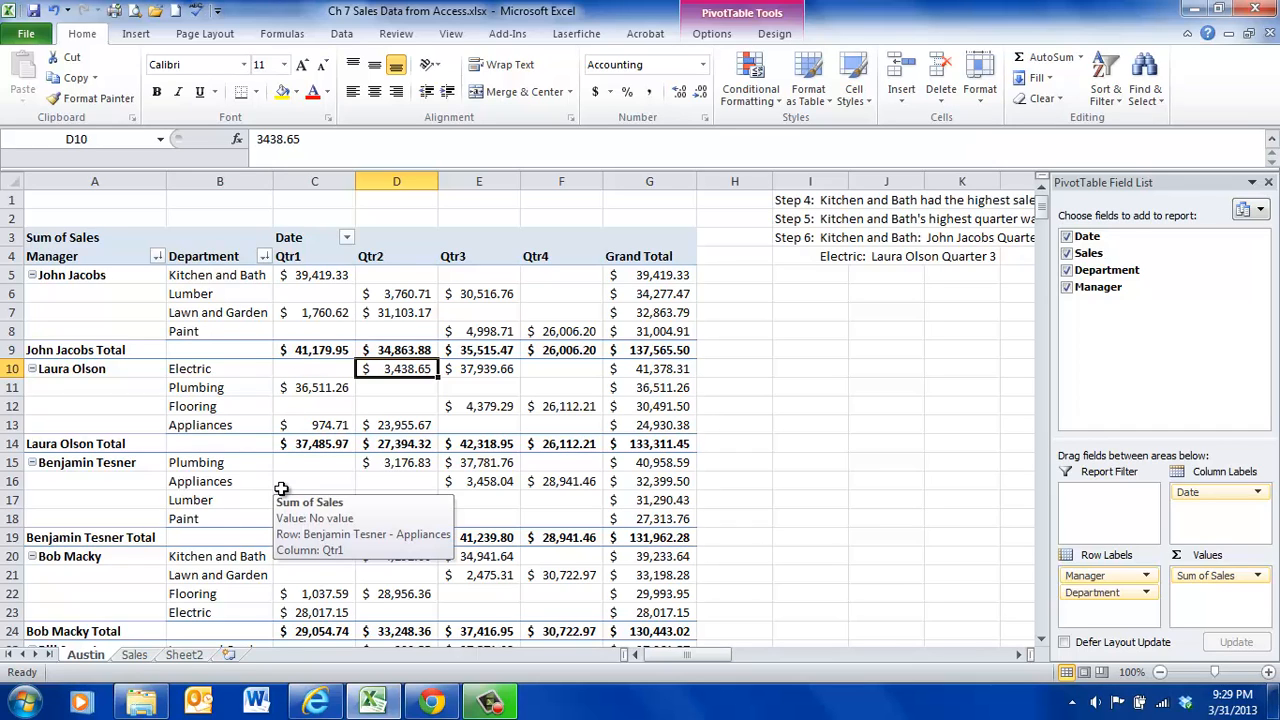
pyautogui.click(786, 280)
pyautogui.write('Step 7:  ')
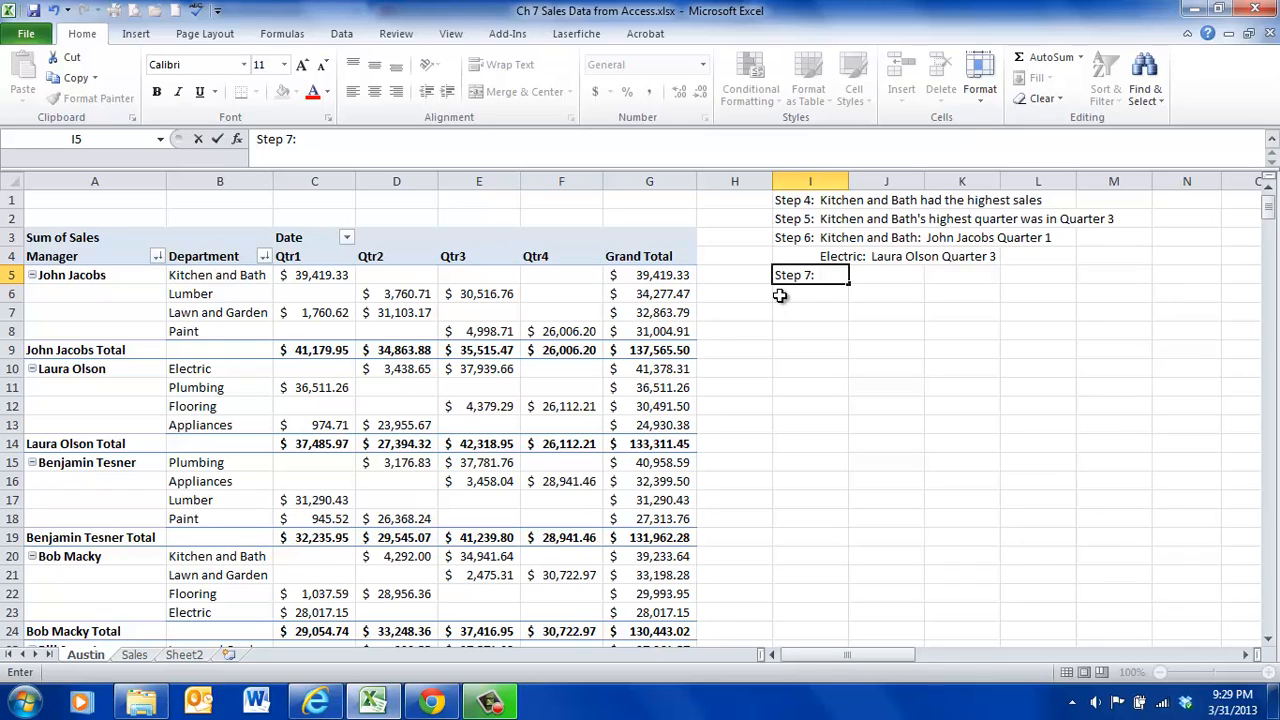
pyautogui.write('John Jacobs')
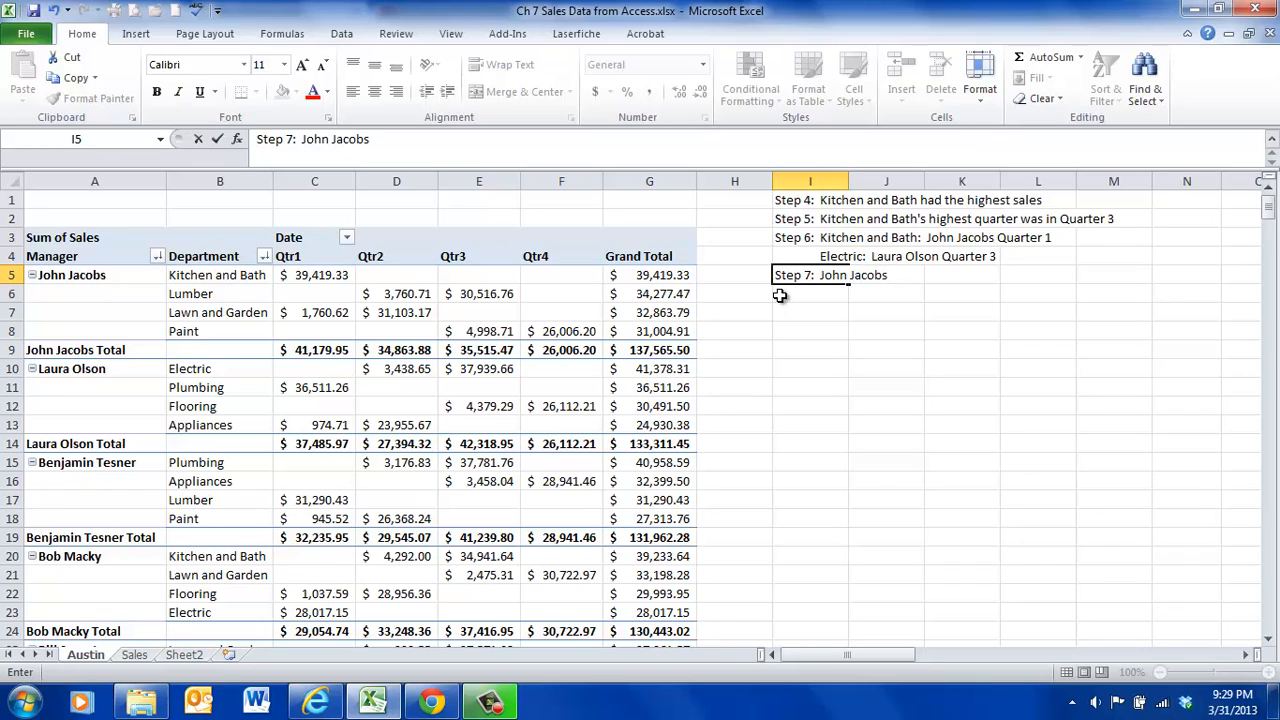
pyautogui.press('BackSpace')
pyautogui.press('BackSpace')
pyautogui.press('BackSpace')
pyautogui.press('BackSpace')
pyautogui.press('BackSpace')
pyautogui.press('BackSpace')
pyautogui.press('BackSpace')
pyautogui.press('BackSpace')
pyautogui.press('BackSpace')
pyautogui.write('hn Jacobs:  Kitchen')
pyautogui.press('BackSpace')
pyautogui.press('BackSpace')
pyautogui.press('BackSpace')
pyautogui.press('BackSpace')
pyautogui.write('chen and Bath')
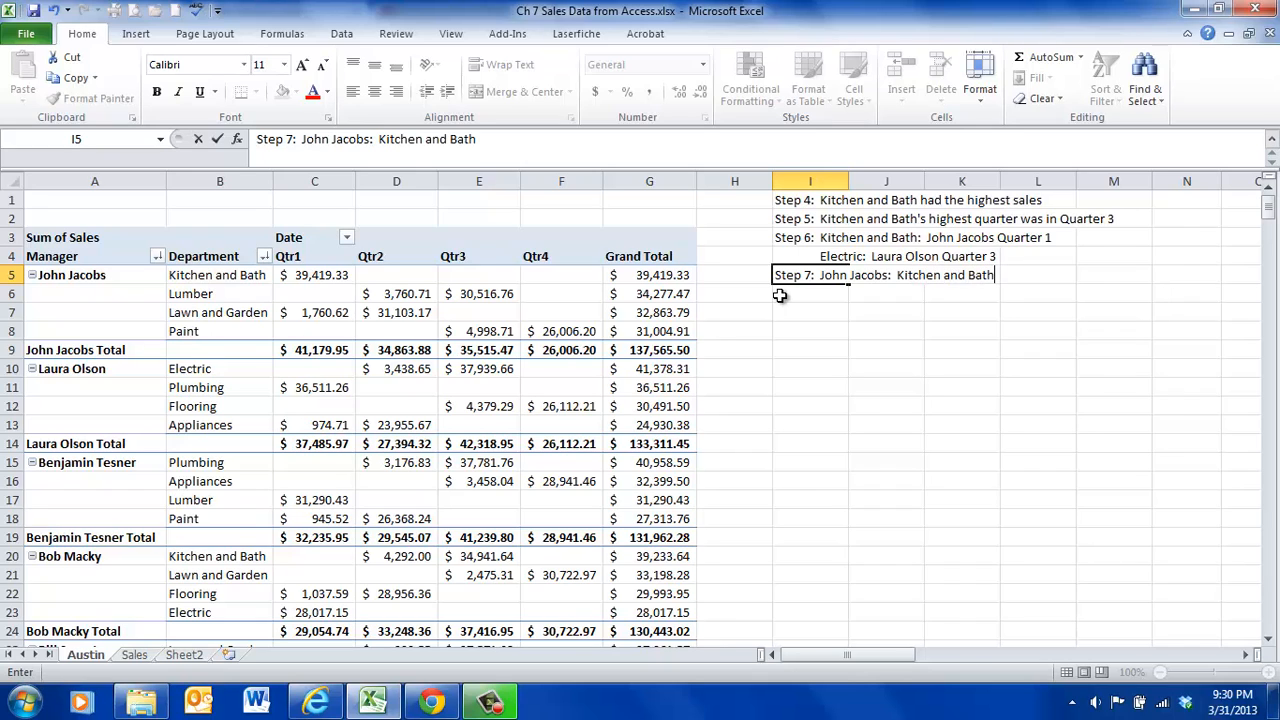
pyautogui.press('Return')
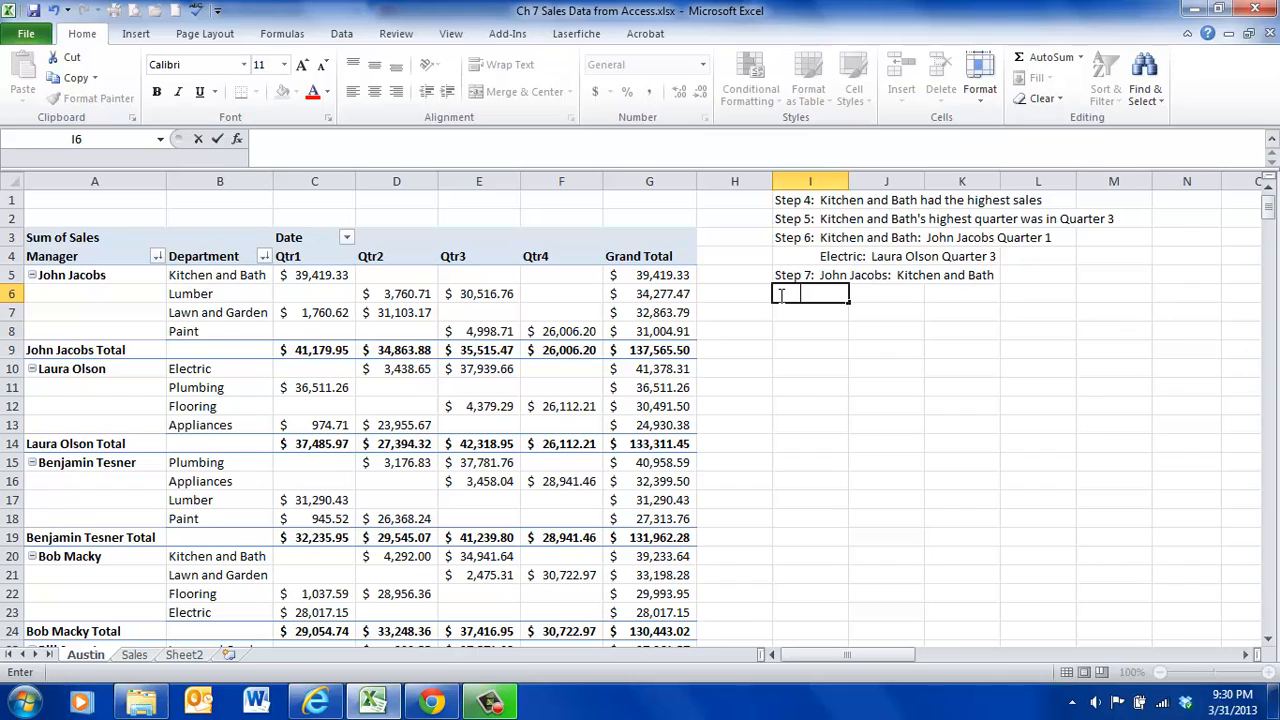
# - Enter the second listed manager's name followed by ": Electric" in I6, indented under the Step 7 text
pyautogui.write('Laura Olson:  ')
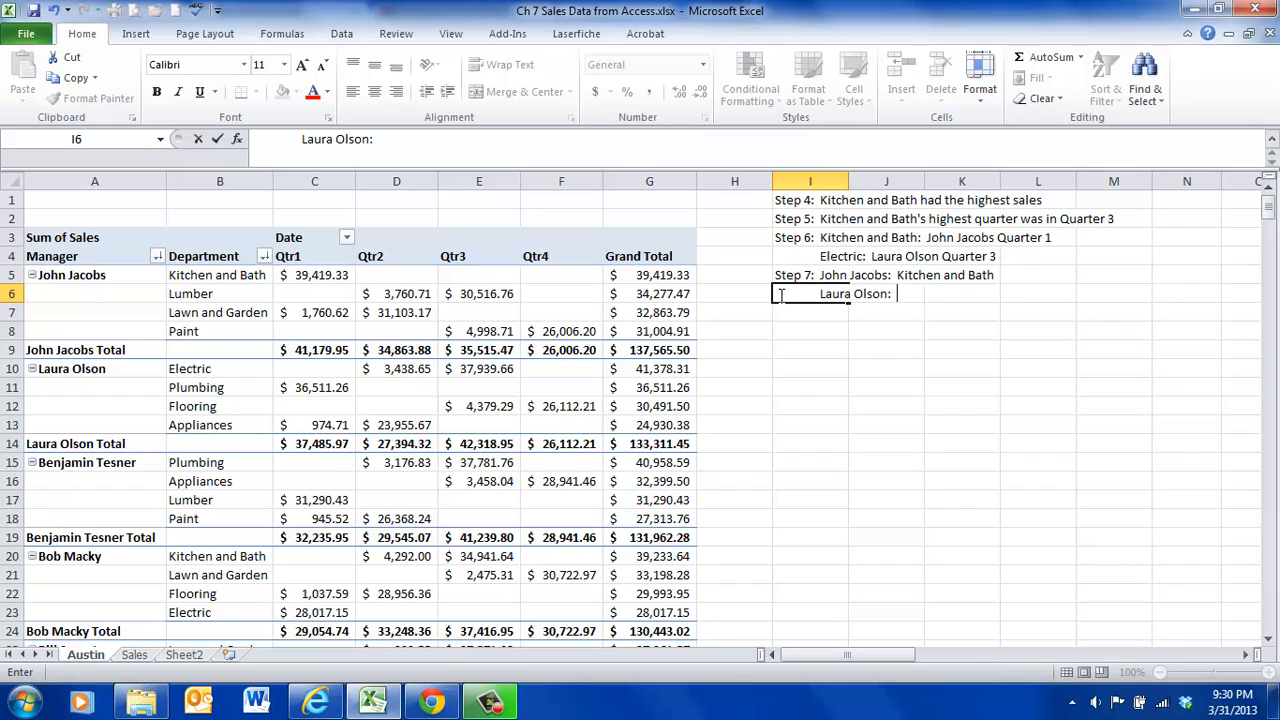
pyautogui.write('Electric')
pyautogui.press('BackSpace')
pyautogui.press('BackSpace')
pyautogui.press('BackSpace')
pyautogui.write('ric')
pyautogui.press('Return')
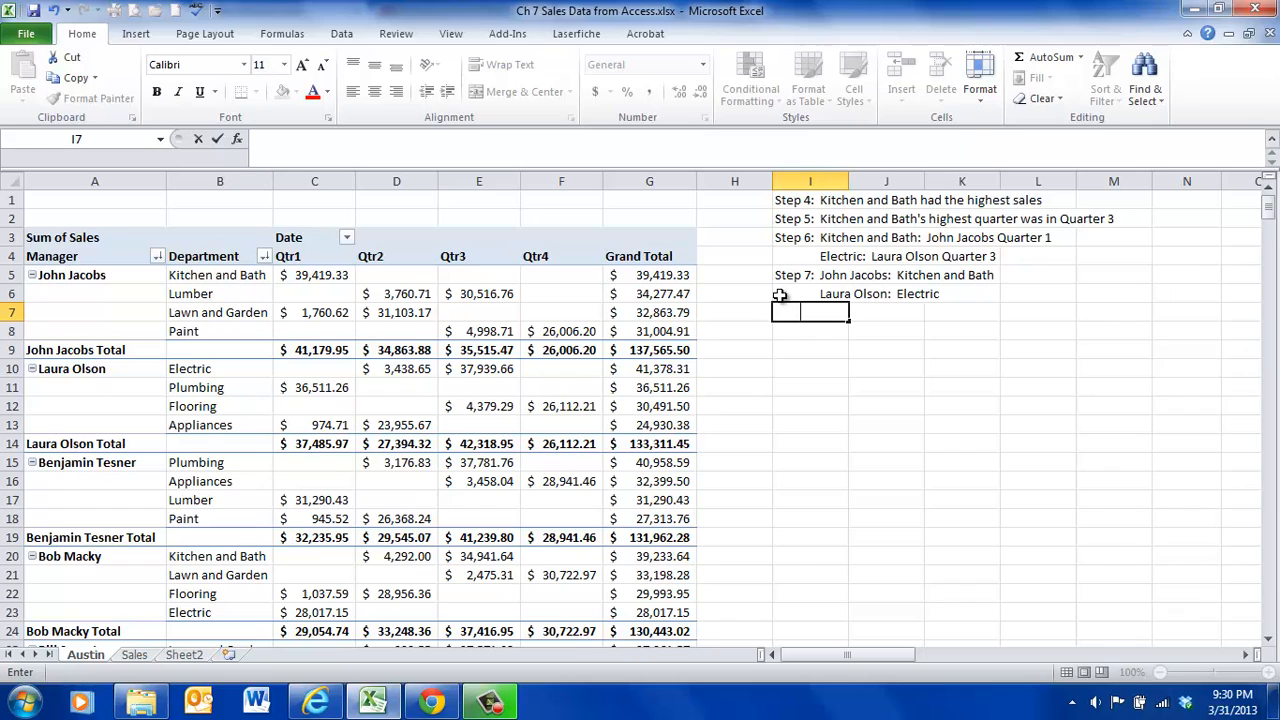
# - Enter the third listed manager's name followed by ": Plumbing" in I7, indented under the Step 7 text
pyautogui.write('Benjamin Tesner')
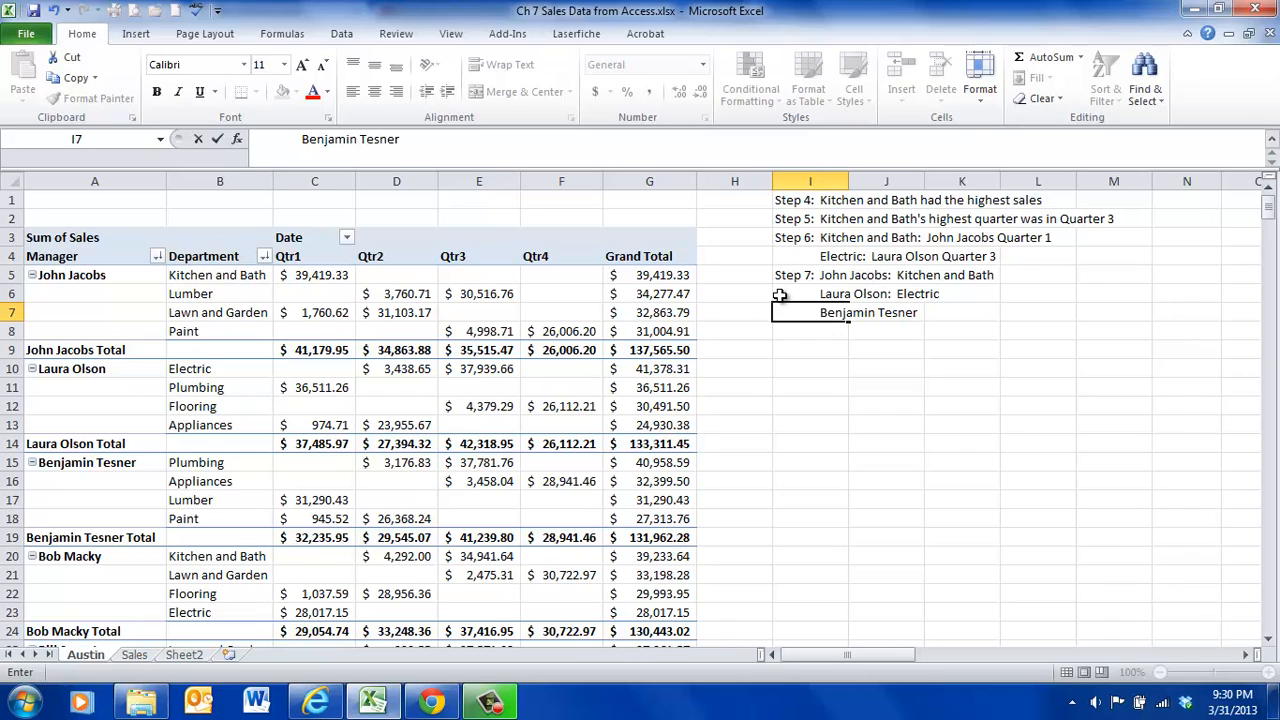
pyautogui.write(':  Plumbing')
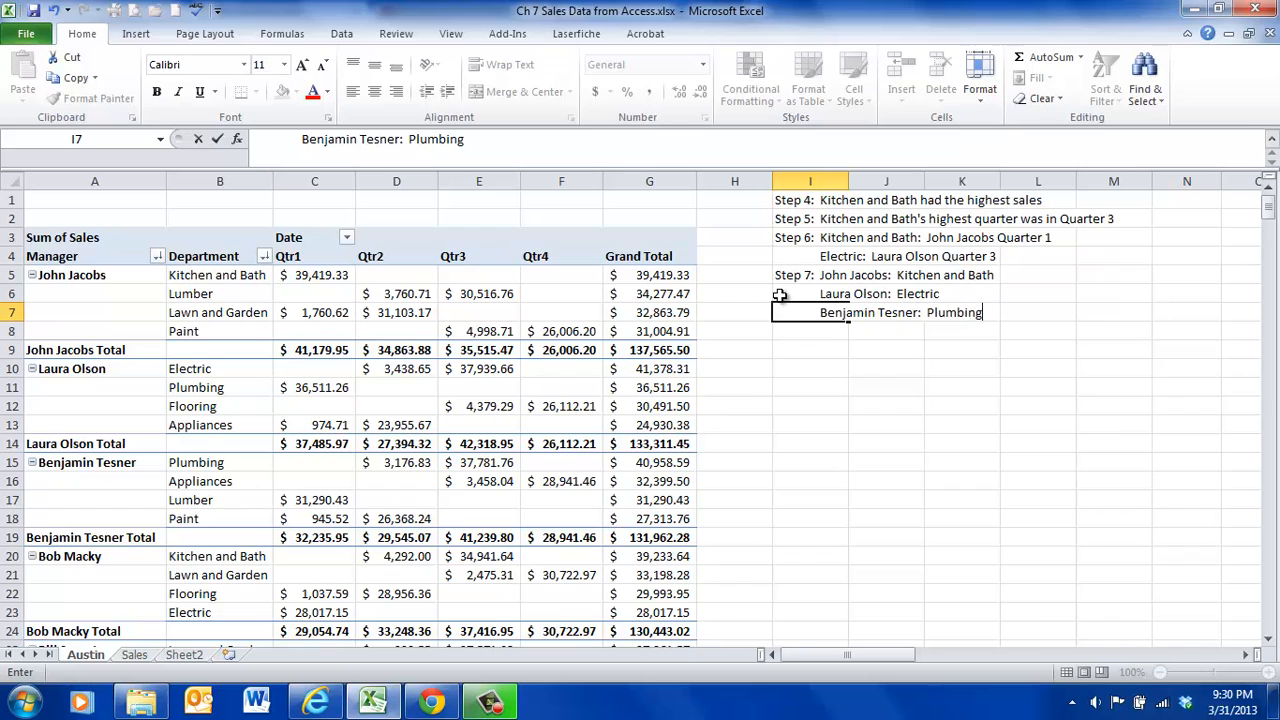
pyautogui.click(497, 390)
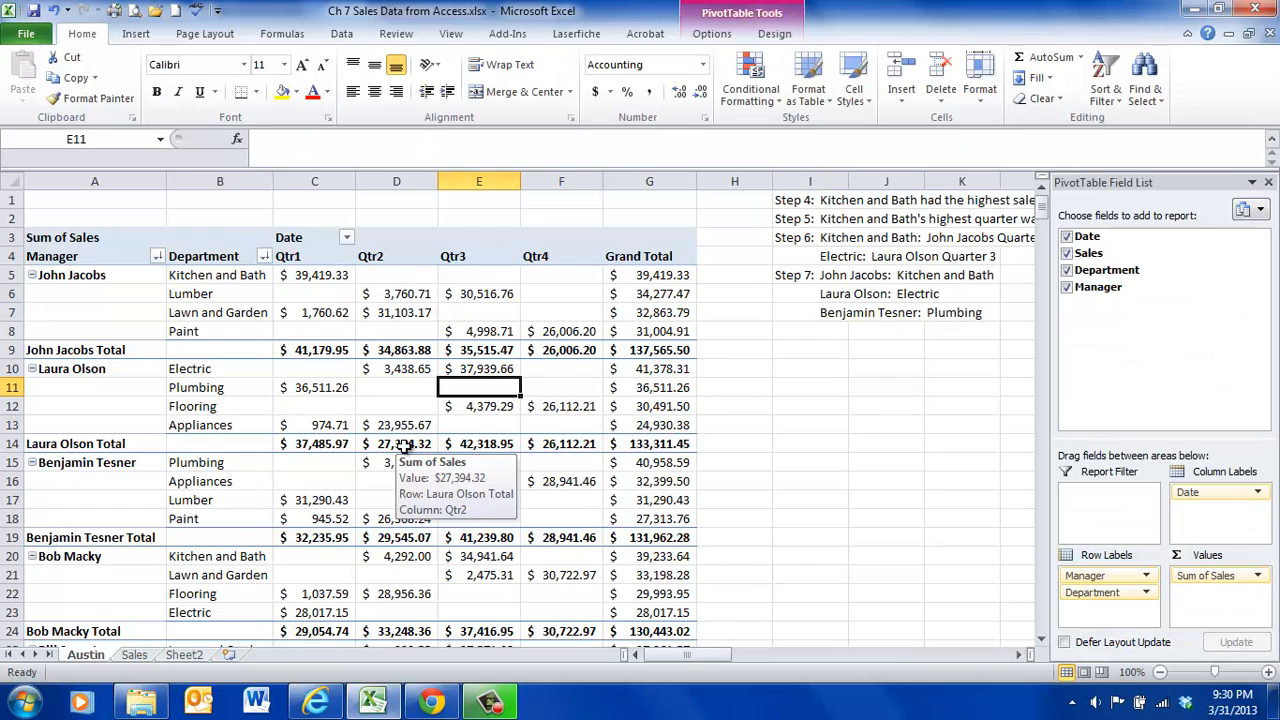
# - Examine the first three managers' quarterly sales and totals in the PivotTable
pyautogui.moveTo(374, 482)
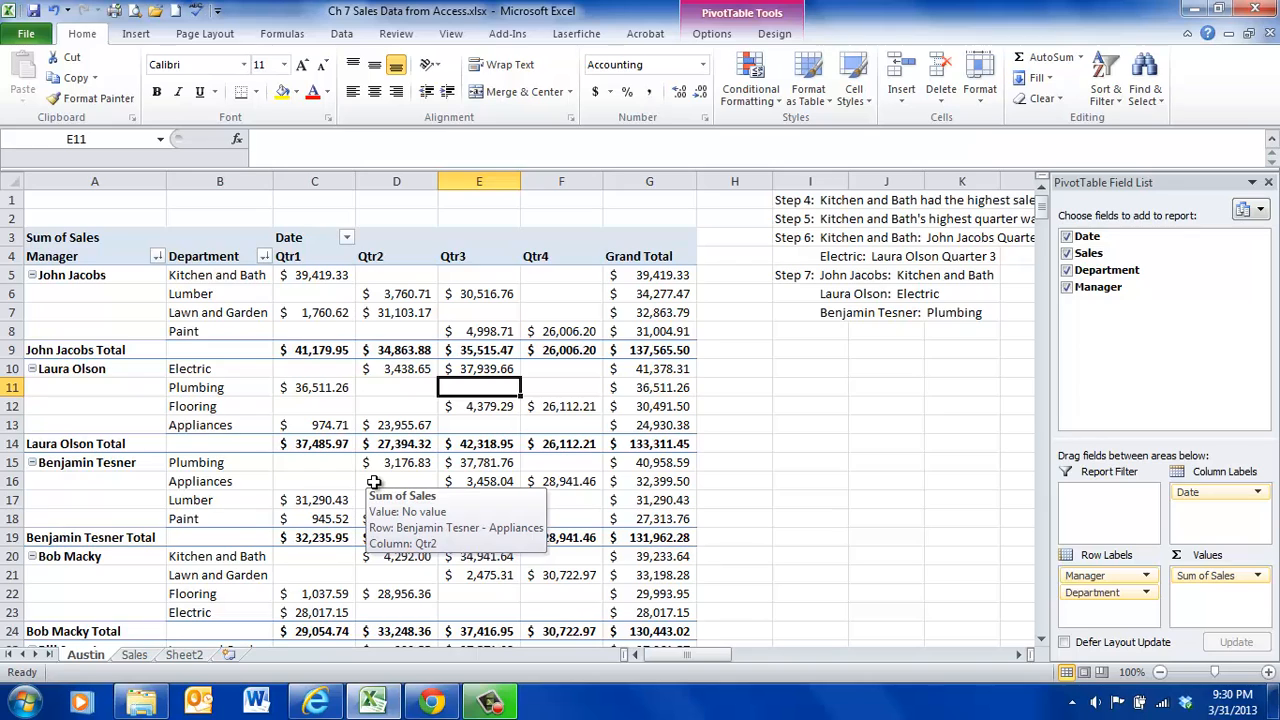
pyautogui.moveTo(390, 460)
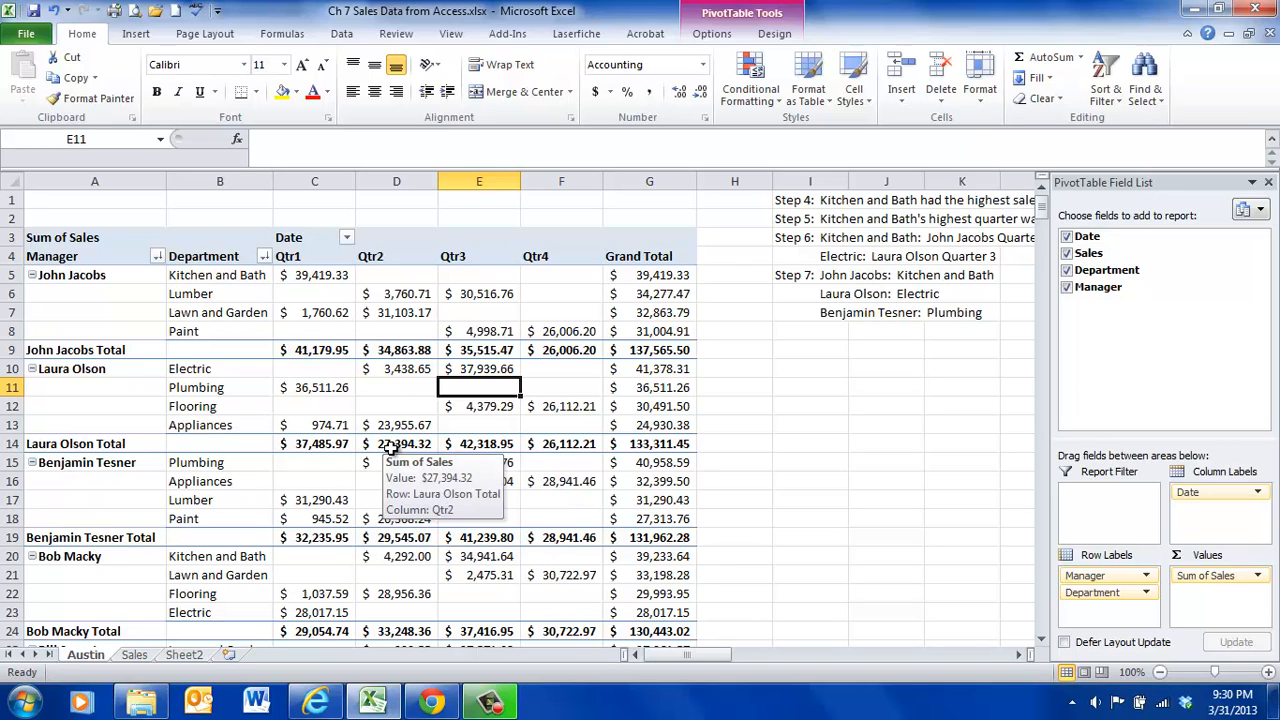
pyautogui.moveTo(323, 338)
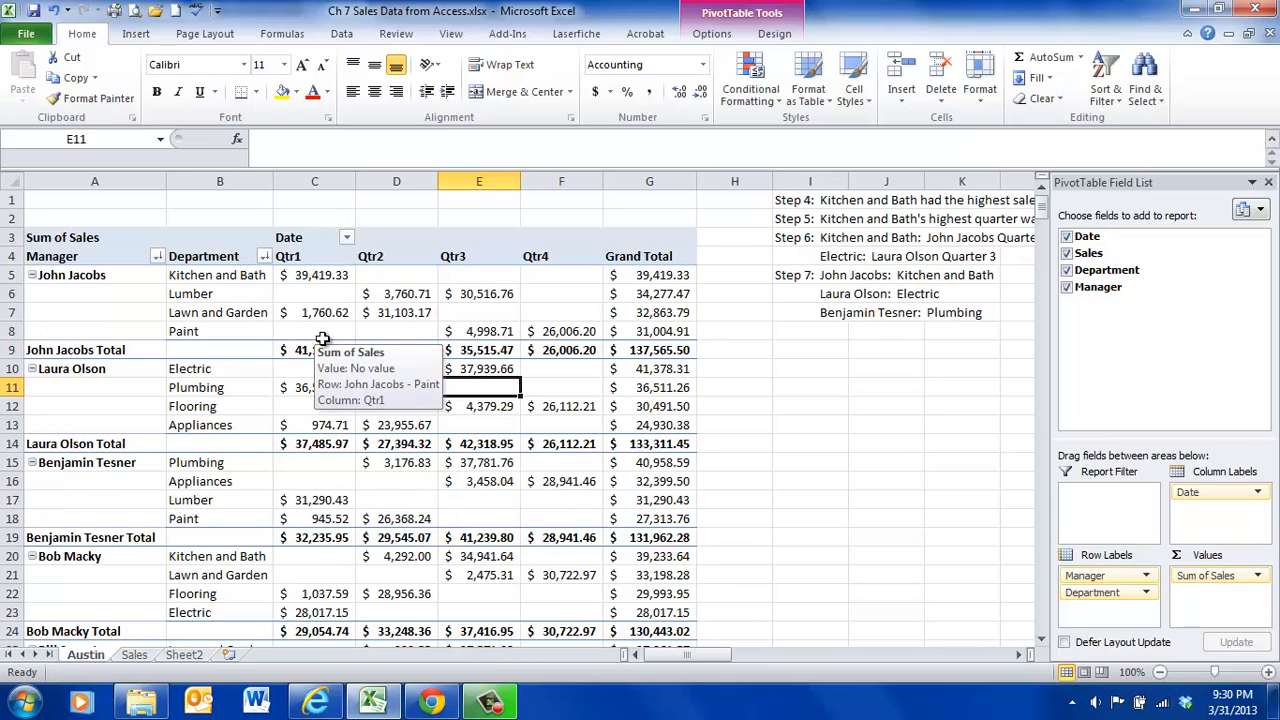
pyautogui.moveTo(514, 475)
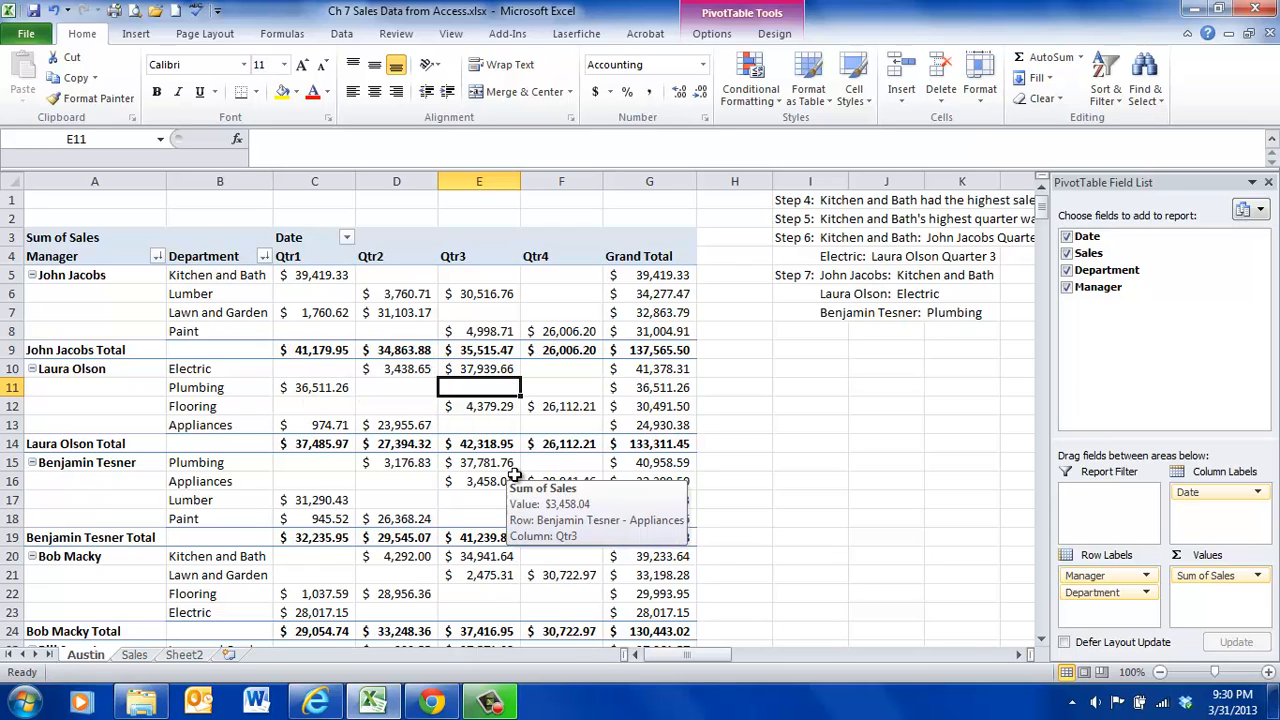
pyautogui.moveTo(486, 456)
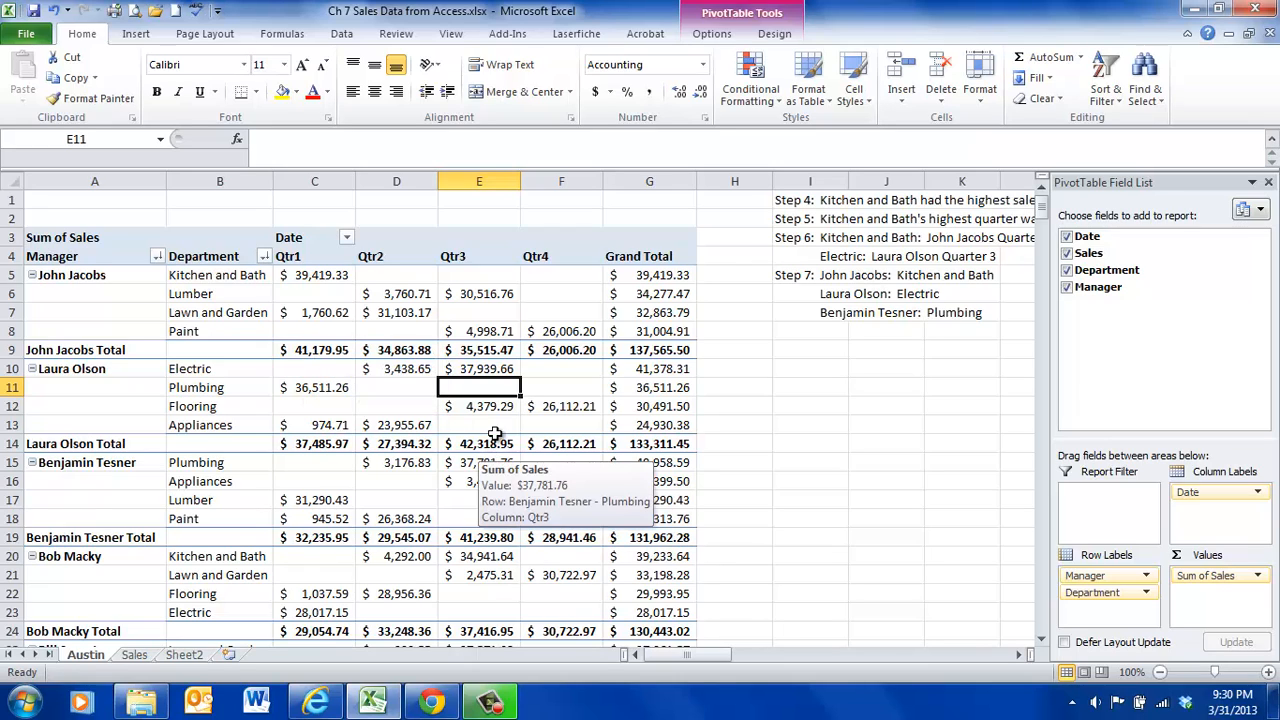
pyautogui.moveTo(362, 410)
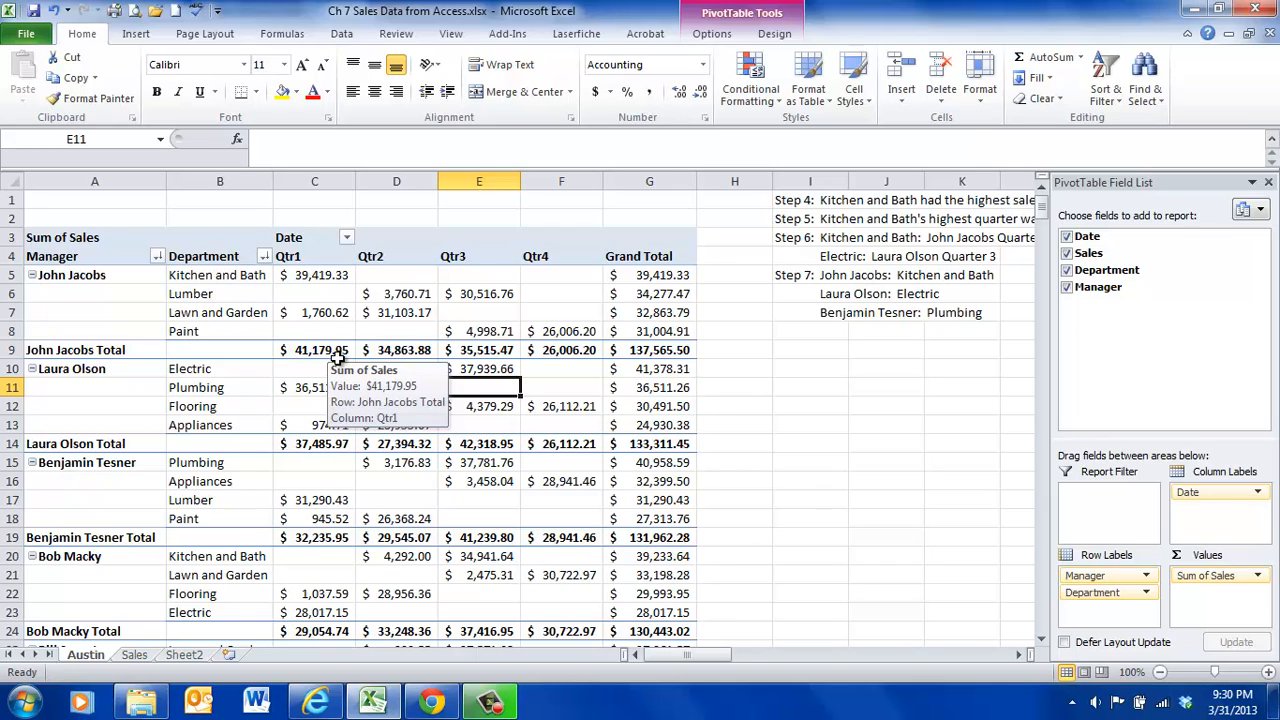
pyautogui.moveTo(328, 376)
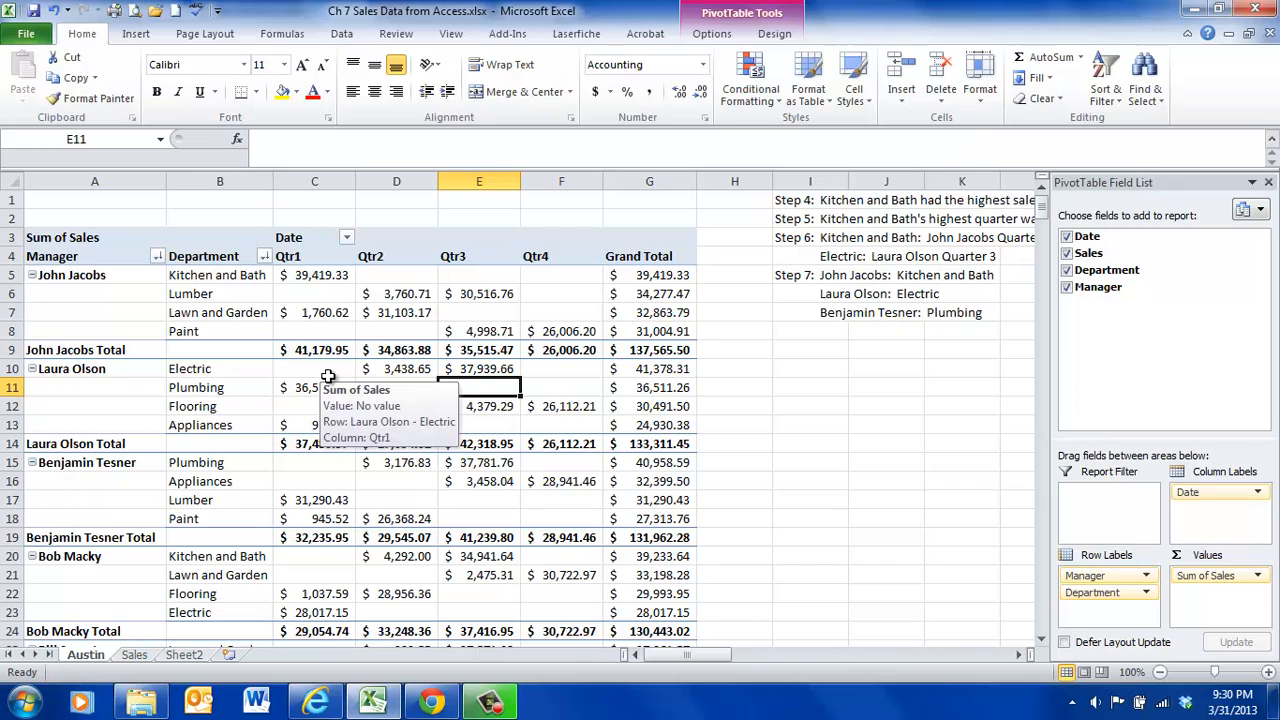